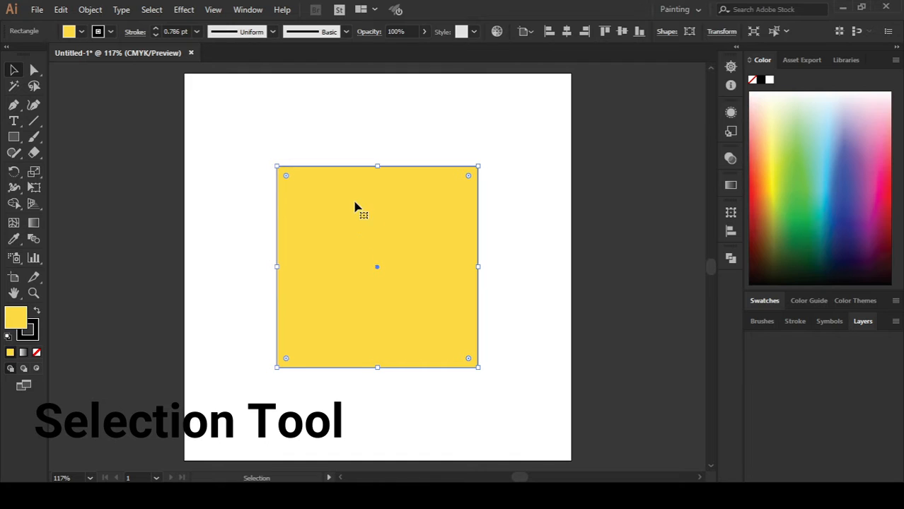
- Move the yellow square to the artboard's upper-left area and back, and centre it on the artboard horizontally and vertically
{"action": "left_click_drag", "start_coordinate": [355, 206], "coordinate": [270, 138]}
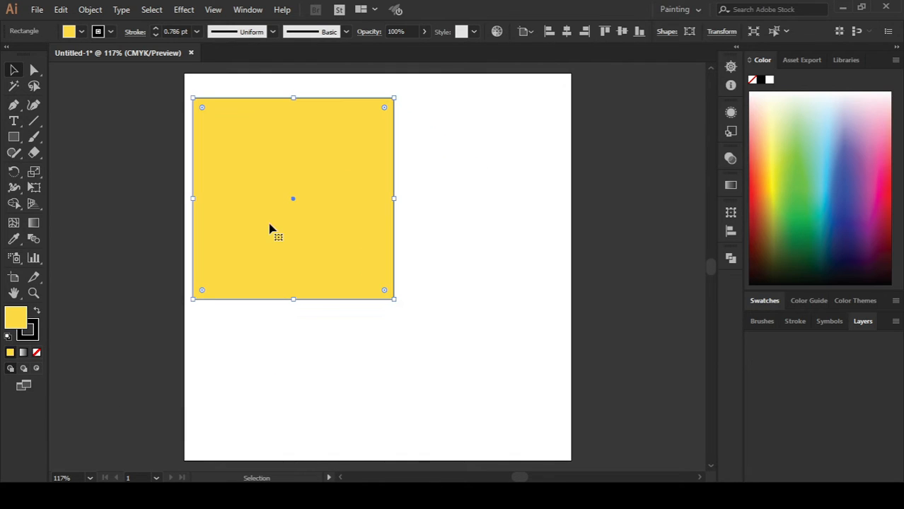
{"action": "left_click_drag", "start_coordinate": [268, 228], "coordinate": [388, 251]}
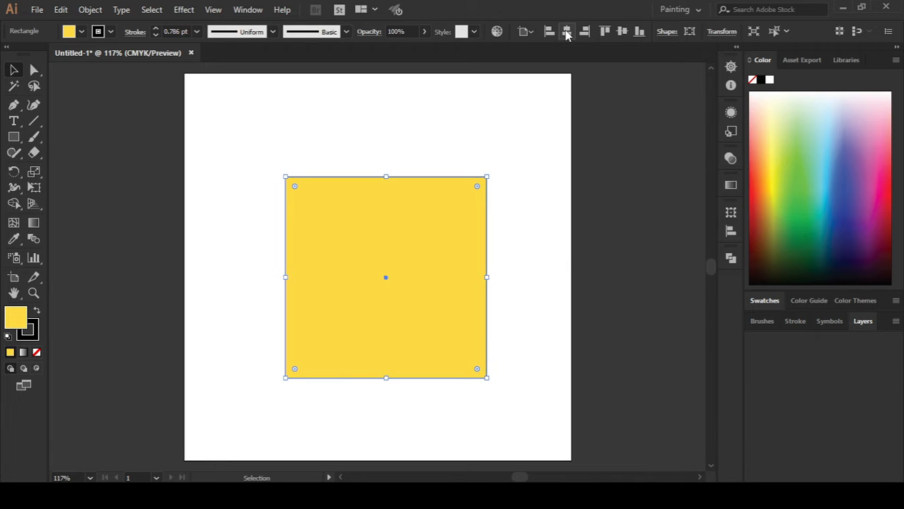
{"action": "left_click", "coordinate": [567, 31]}
{"action": "left_click", "coordinate": [620, 32]}
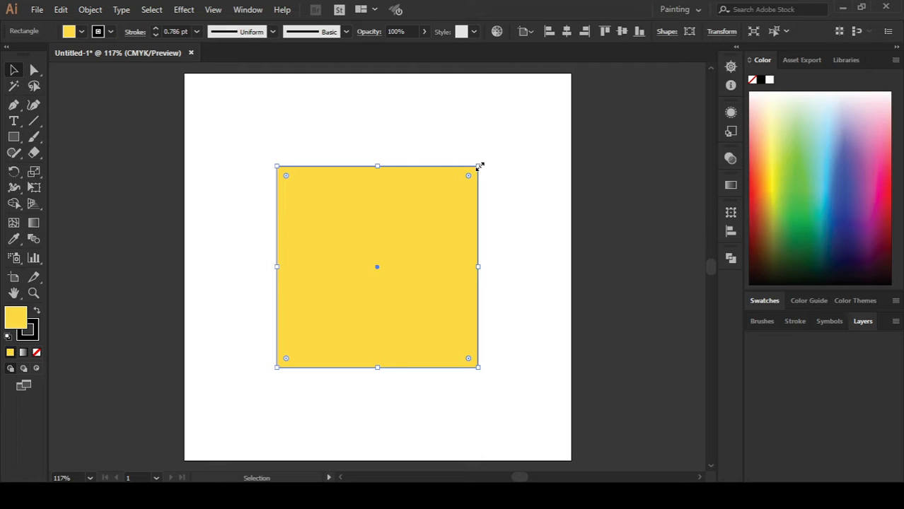
- Resize the yellow square freely from its upper-right corner and edge handles, without keeping proportions, and reposition it slightly
{"action": "mouse_move", "coordinate": [479, 167]}
{"action": "left_mouse_down"}
{"action": "mouse_move", "coordinate": [530, 127]}
{"action": "mouse_move", "coordinate": [541, 147]}
{"action": "mouse_move", "coordinate": [538, 174]}
{"action": "mouse_move", "coordinate": [486, 120]}
{"action": "mouse_move", "coordinate": [335, 146]}
{"action": "mouse_move", "coordinate": [357, 247]}
{"action": "mouse_move", "coordinate": [405, 258]}
{"action": "mouse_move", "coordinate": [514, 129]}
{"action": "mouse_move", "coordinate": [468, 156]}
{"action": "left_mouse_up"}
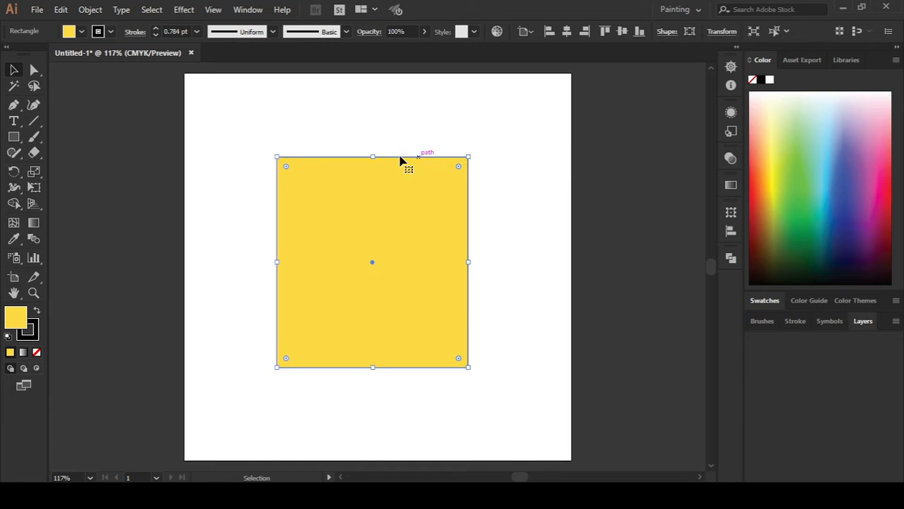
{"action": "mouse_move", "coordinate": [373, 156]}
{"action": "left_mouse_down"}
{"action": "mouse_move", "coordinate": [377, 127]}
{"action": "mouse_move", "coordinate": [379, 277]}
{"action": "mouse_move", "coordinate": [379, 160]}
{"action": "left_mouse_up"}
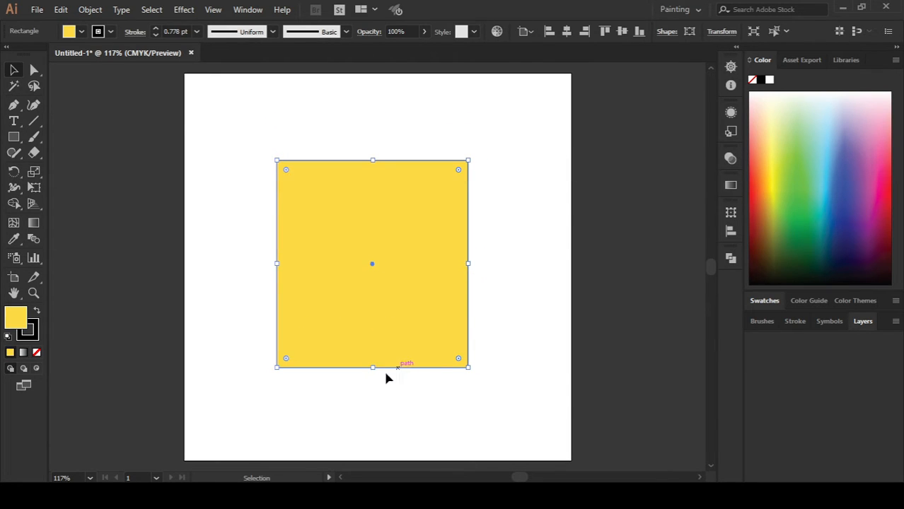
{"action": "mouse_move", "coordinate": [373, 367]}
{"action": "left_mouse_down"}
{"action": "mouse_move", "coordinate": [374, 397]}
{"action": "mouse_move", "coordinate": [373, 368]}
{"action": "left_mouse_up"}
{"action": "left_click_drag", "start_coordinate": [468, 264], "coordinate": [491, 275]}
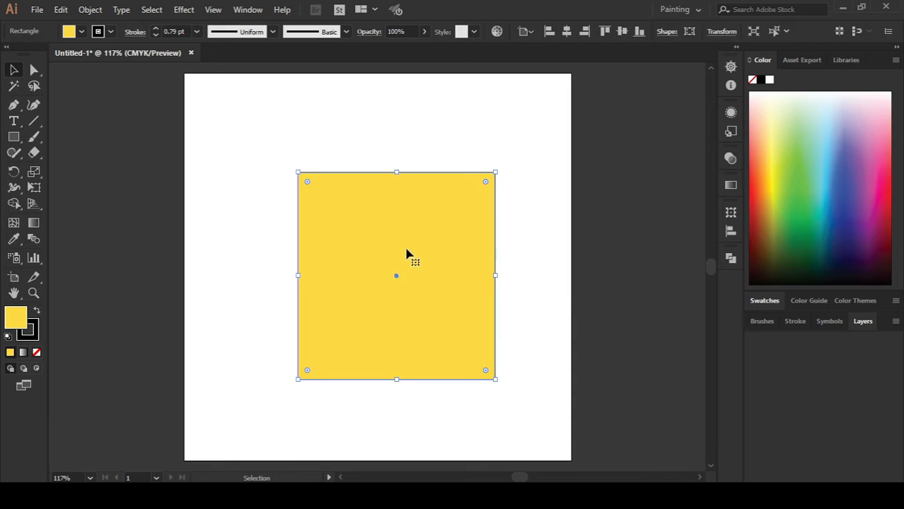
{"action": "mouse_move", "coordinate": [408, 254]}
{"action": "left_mouse_down"}
{"action": "mouse_move", "coordinate": [393, 240]}
{"action": "mouse_move", "coordinate": [394, 251]}
{"action": "mouse_move", "coordinate": [282, 248]}
{"action": "mouse_move", "coordinate": [400, 249]}
{"action": "left_mouse_up"}
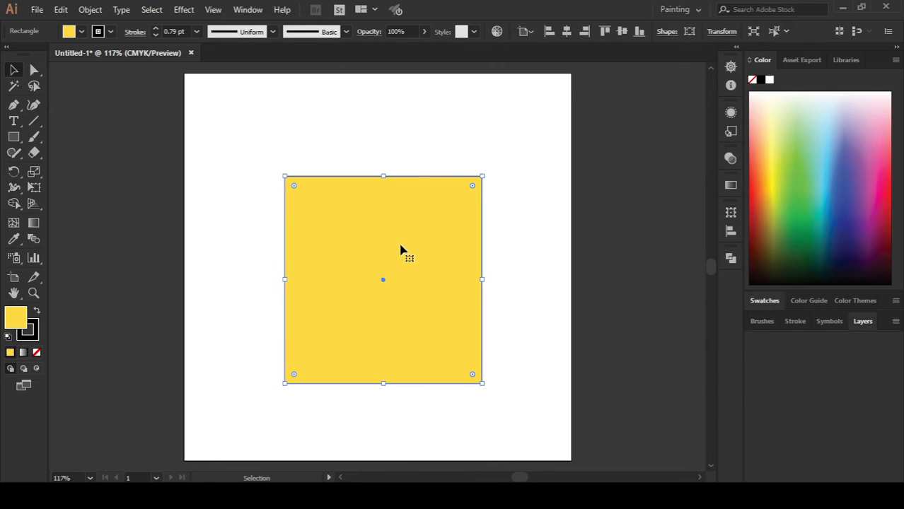
- Deselect and reselect the yellow rectangle, and scale it proportionally from its right edge and upper-right corner
{"action": "left_click", "coordinate": [495, 276]}
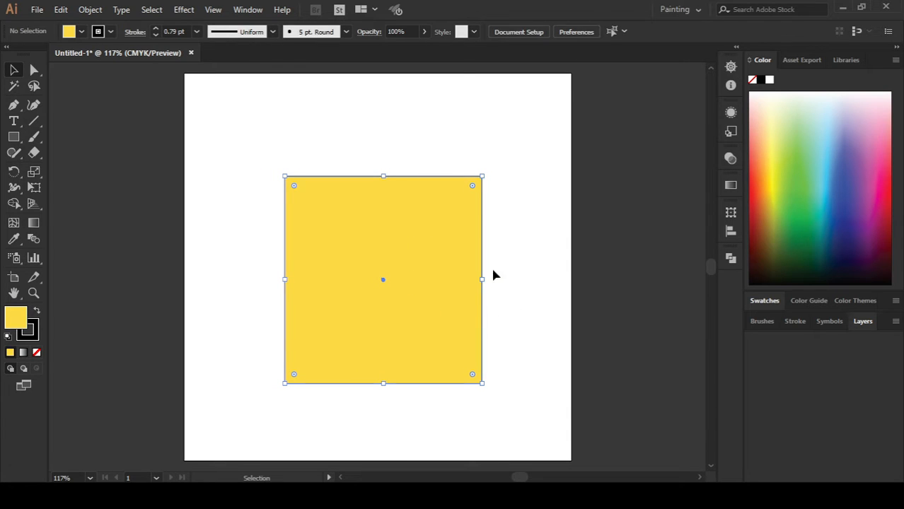
{"action": "left_click", "coordinate": [426, 248]}
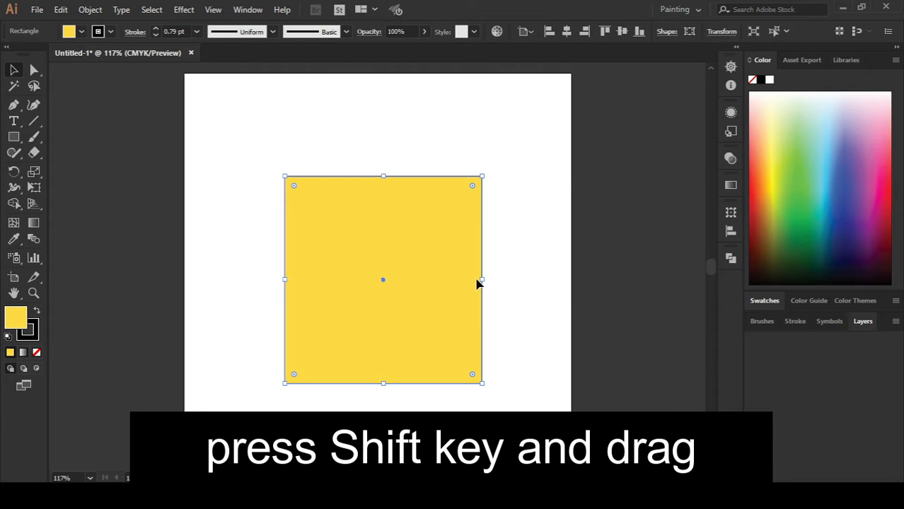
{"action": "left_click_drag", "start_coordinate": [484, 280], "coordinate": [444, 296]}
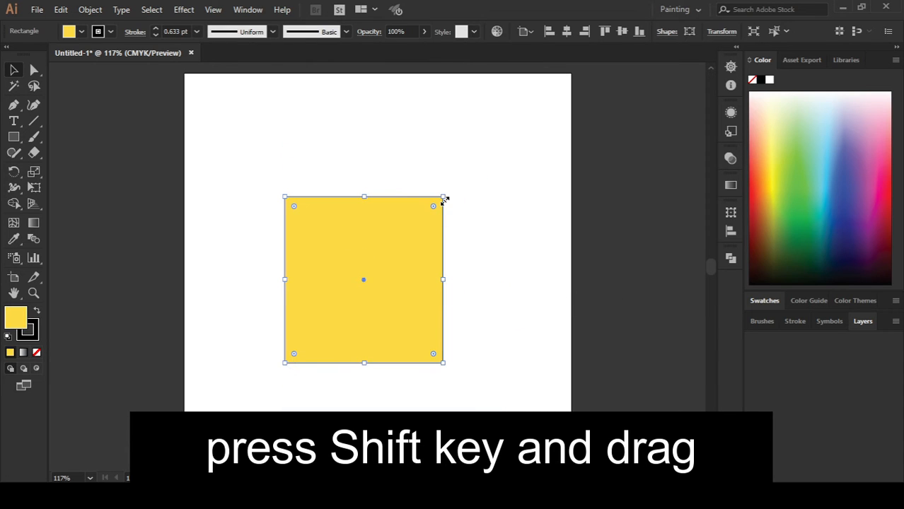
{"action": "left_click_drag", "start_coordinate": [444, 197], "coordinate": [456, 211]}
- Enlarge the rectangle proportionally from its lower corners and move it up toward the artboard's middle
{"action": "left_click_drag", "start_coordinate": [362, 205], "coordinate": [378, 187]}
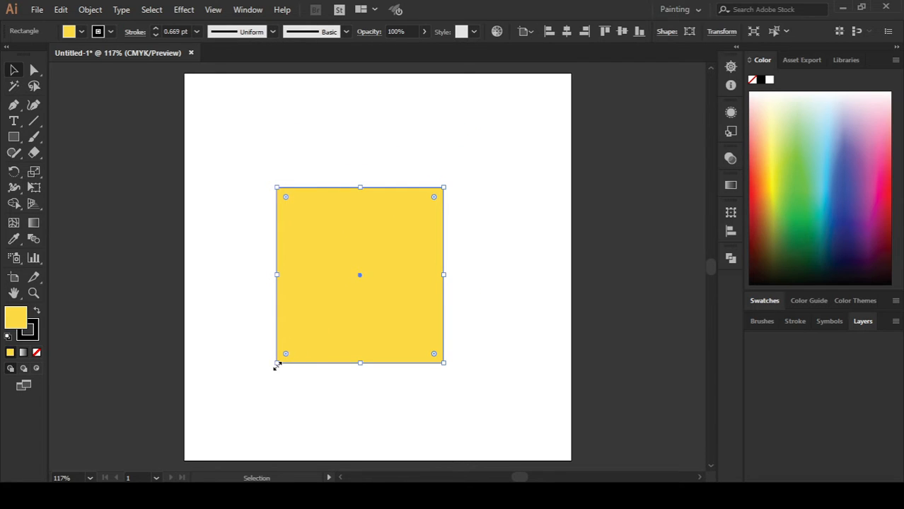
{"action": "mouse_move", "coordinate": [276, 365]}
{"action": "left_mouse_down"}
{"action": "mouse_move", "coordinate": [222, 409]}
{"action": "mouse_move", "coordinate": [264, 375]}
{"action": "left_mouse_up"}
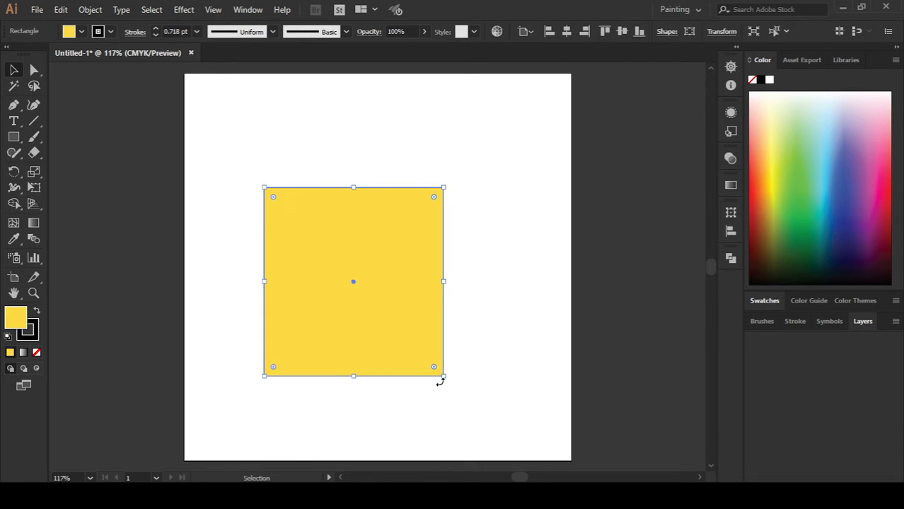
{"action": "left_click_drag", "start_coordinate": [445, 376], "coordinate": [486, 420]}
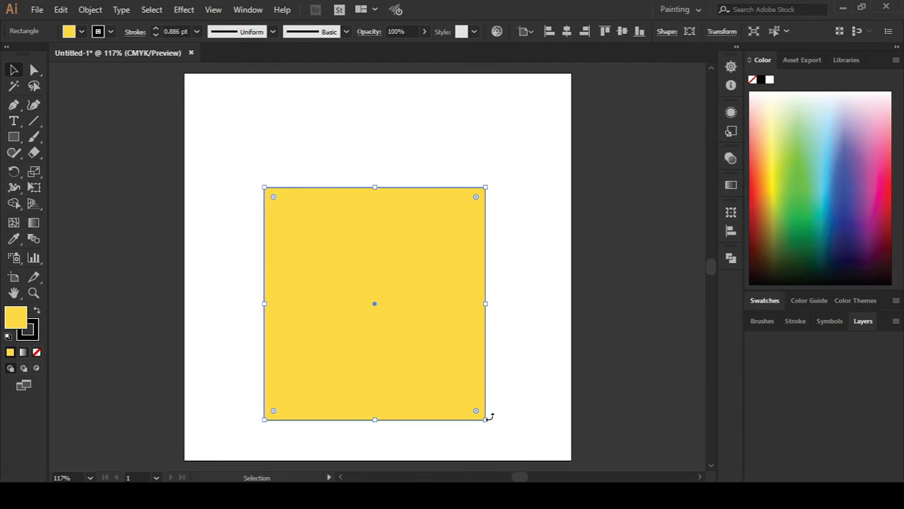
{"action": "left_click_drag", "start_coordinate": [382, 253], "coordinate": [391, 231]}
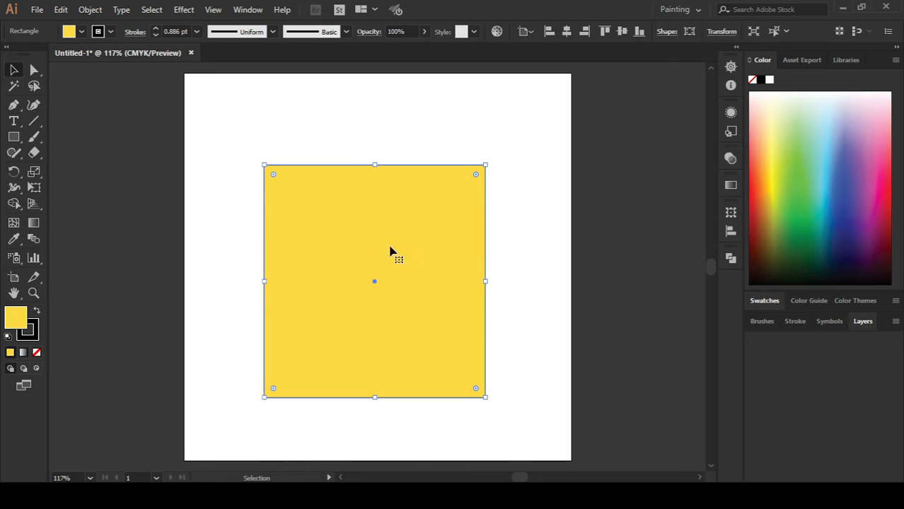
- Scale the rectangle proportionally about its centre, first larger and then smaller, and move it slightly to the right
{"action": "left_click", "coordinate": [480, 396], "text": "shift"}
{"action": "left_click", "coordinate": [483, 396]}
{"action": "left_click_drag", "start_coordinate": [483, 396], "coordinate": [508, 409]}
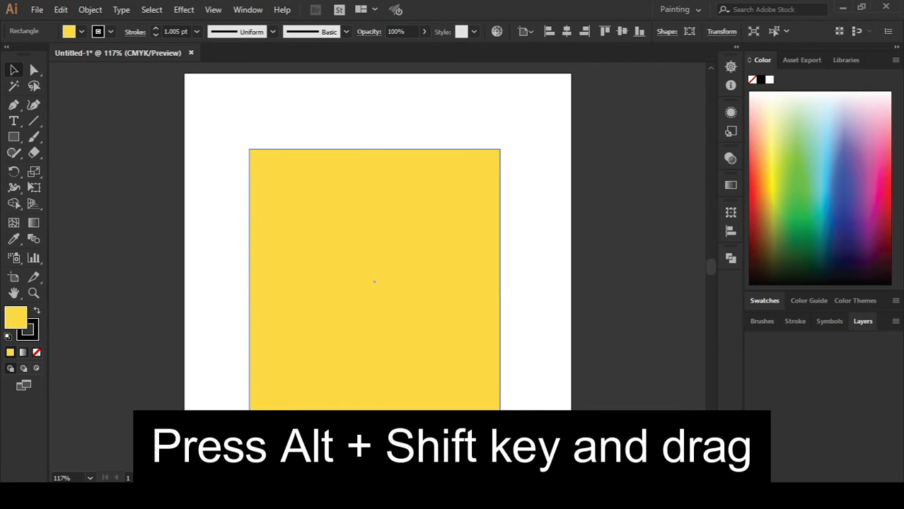
{"action": "mouse_move", "coordinate": [500, 412]}
{"action": "left_mouse_down"}
{"action": "mouse_move", "coordinate": [539, 452]}
{"action": "mouse_move", "coordinate": [465, 392]}
{"action": "left_mouse_up"}
{"action": "left_click_drag", "start_coordinate": [417, 260], "coordinate": [455, 278]}
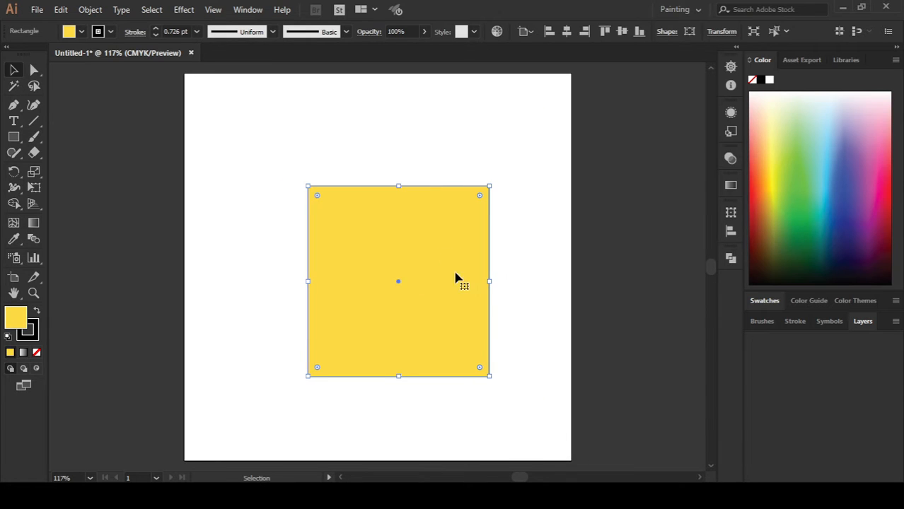
- Reselect the rectangle, shrink it further about its centre in proportion, move it to the right and deselect it
{"action": "left_click", "coordinate": [468, 357], "text": "shift"}
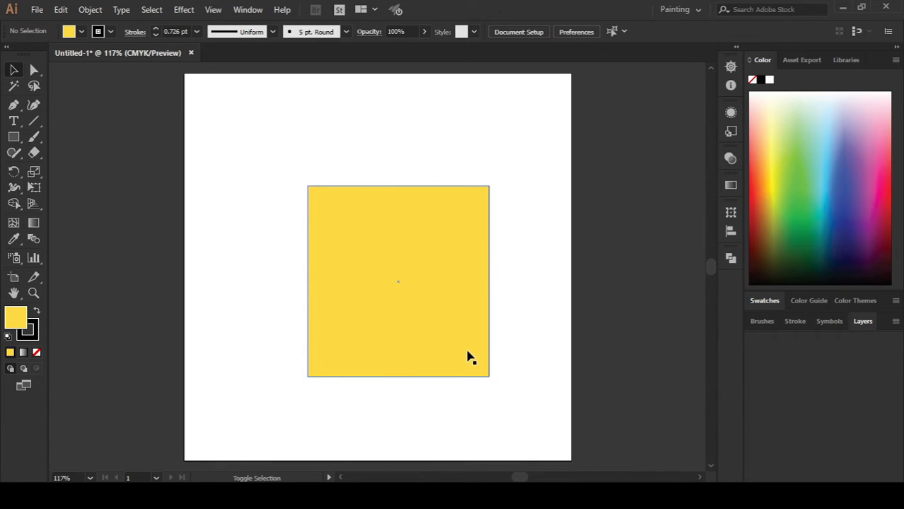
{"action": "left_click", "coordinate": [440, 316]}
{"action": "left_click_drag", "start_coordinate": [490, 375], "coordinate": [468, 355]}
{"action": "left_click_drag", "start_coordinate": [431, 254], "coordinate": [452, 266]}
{"action": "left_click", "coordinate": [266, 243]}
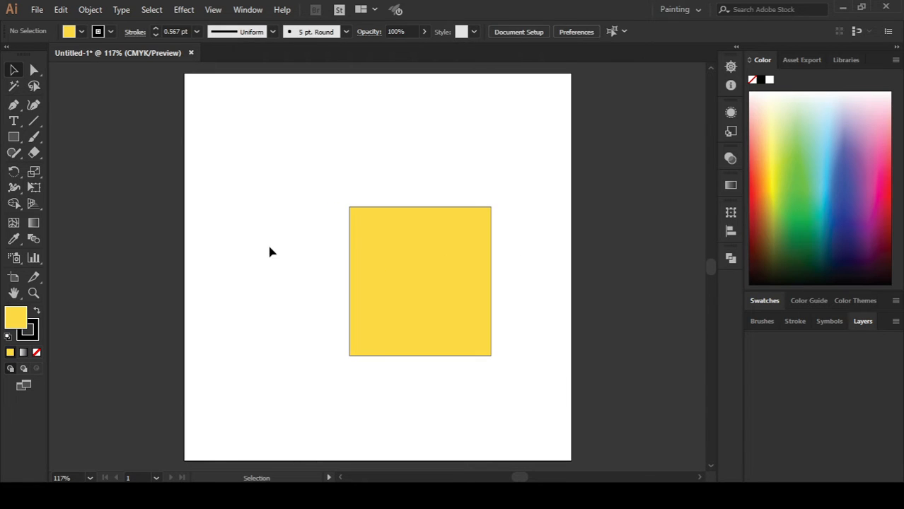
- Duplicate the rectangle four times, placing the copies at the upper left, lower left, upper right and lower right of the artboard, and deselect
{"action": "left_click", "coordinate": [371, 245]}
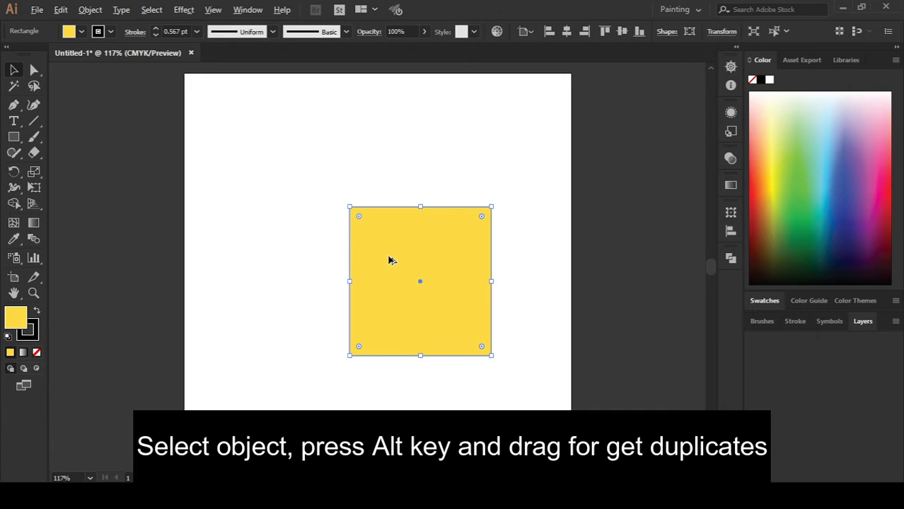
{"action": "left_click_drag", "start_coordinate": [391, 258], "coordinate": [272, 155]}
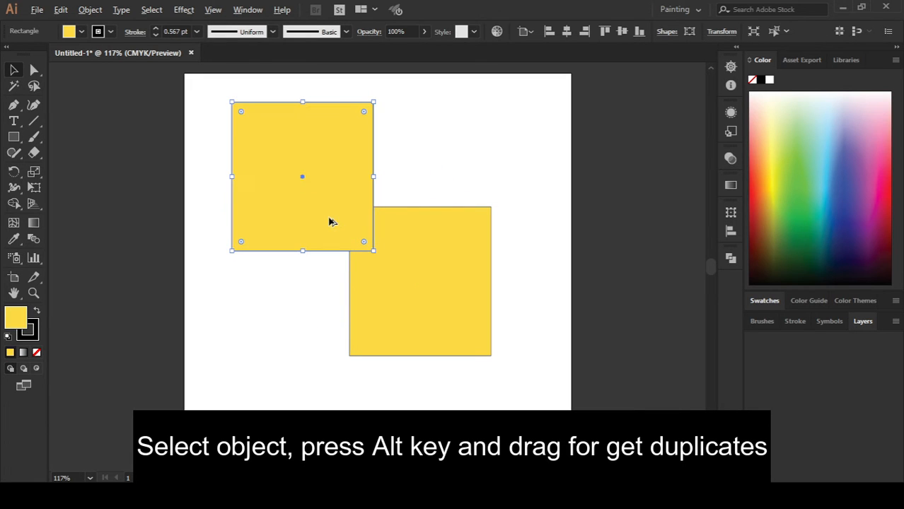
{"action": "left_click_drag", "start_coordinate": [329, 222], "coordinate": [291, 408]}
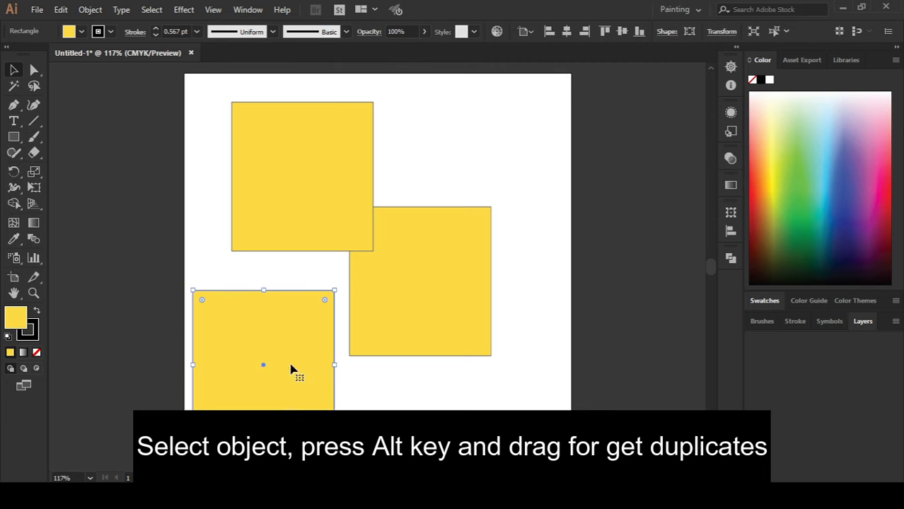
{"action": "left_click_drag", "start_coordinate": [296, 355], "coordinate": [527, 174]}
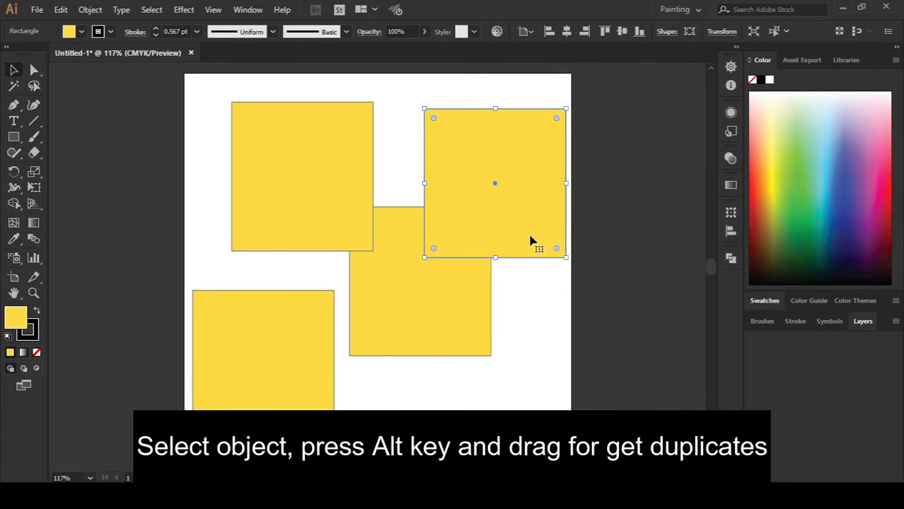
{"action": "left_click_drag", "start_coordinate": [523, 216], "coordinate": [475, 413]}
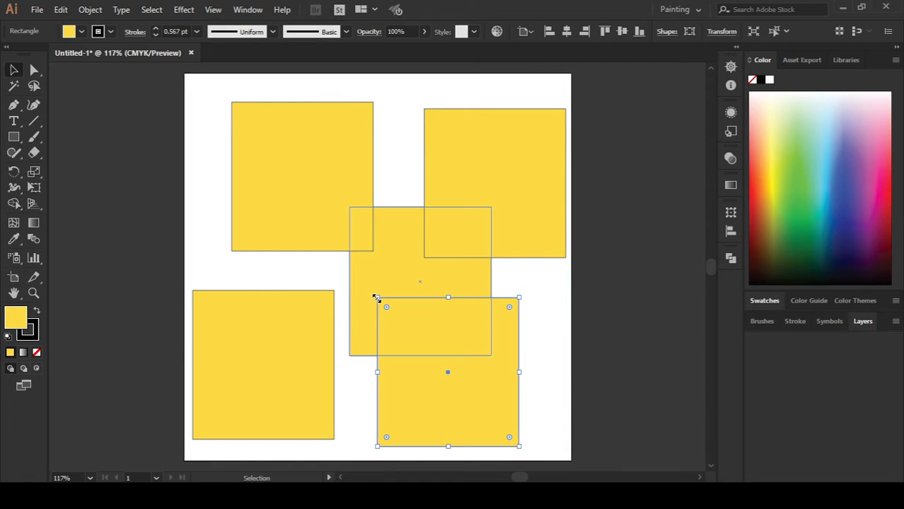
{"action": "left_click", "coordinate": [542, 342]}
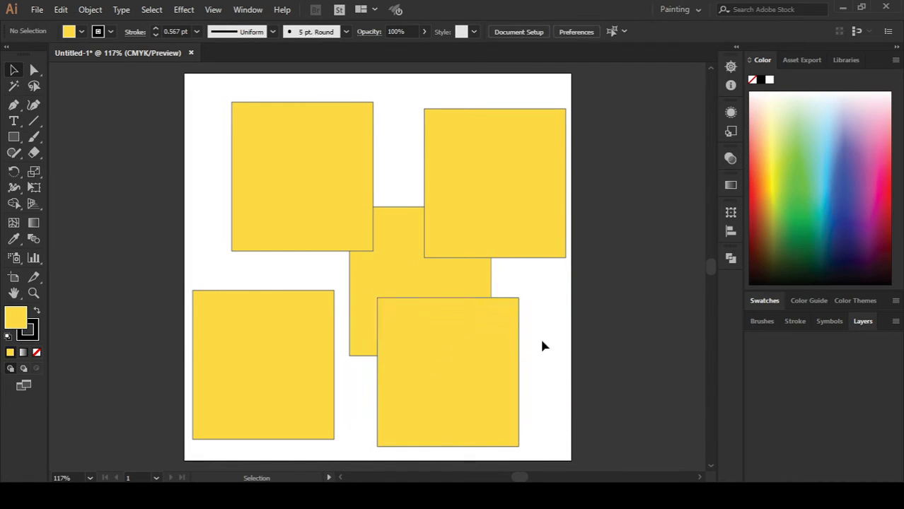
- Select the lower-right, middle, upper-right and upper-left rectangles one after another
{"action": "left_click", "coordinate": [452, 341]}
{"action": "left_click", "coordinate": [409, 275]}
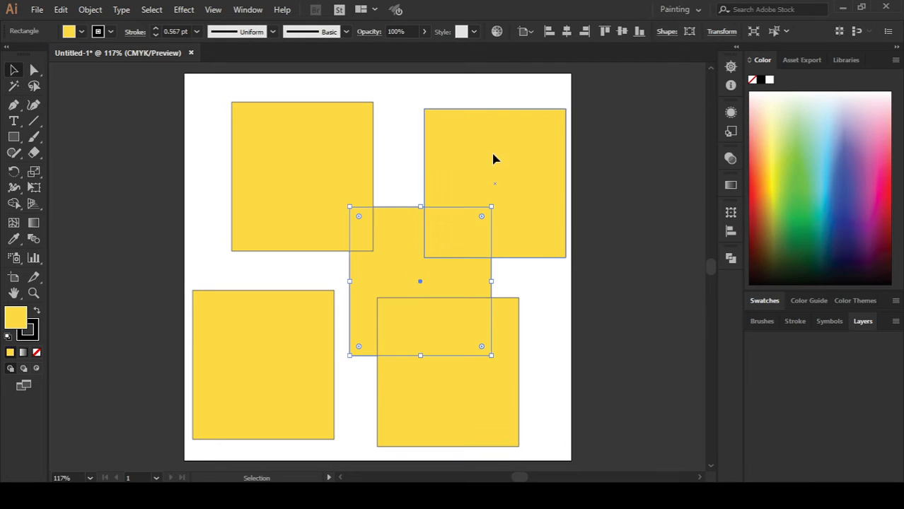
{"action": "left_click", "coordinate": [495, 157]}
{"action": "left_click", "coordinate": [326, 156]}
- Select the lower-left rectangle, add the other four to the selection one by one, and clear the selection
{"action": "left_click", "coordinate": [280, 319]}
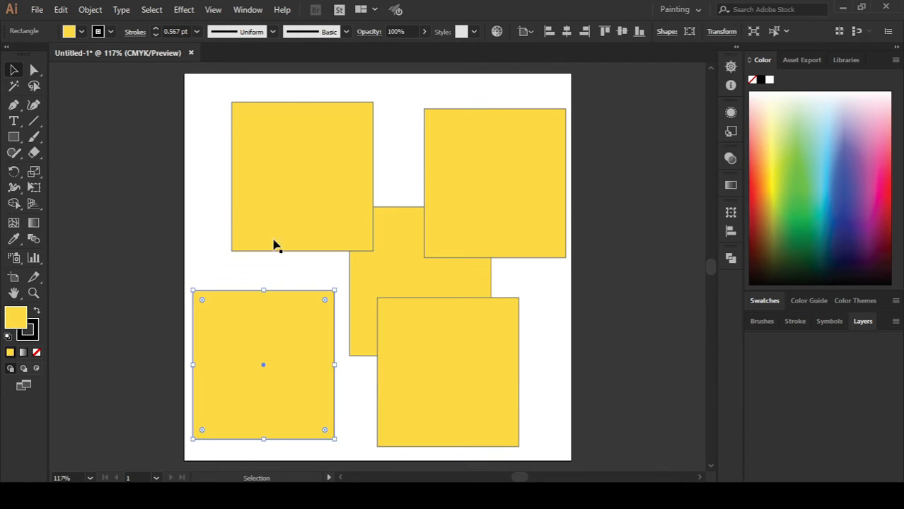
{"action": "left_click", "coordinate": [279, 173], "text": "shift"}
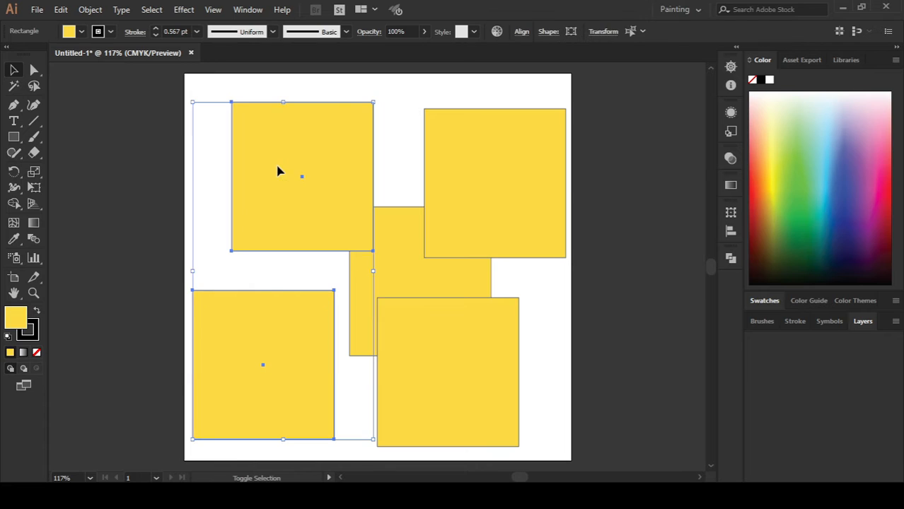
{"action": "left_click", "coordinate": [475, 173], "text": "shift"}
{"action": "left_click", "coordinate": [387, 276], "text": "shift"}
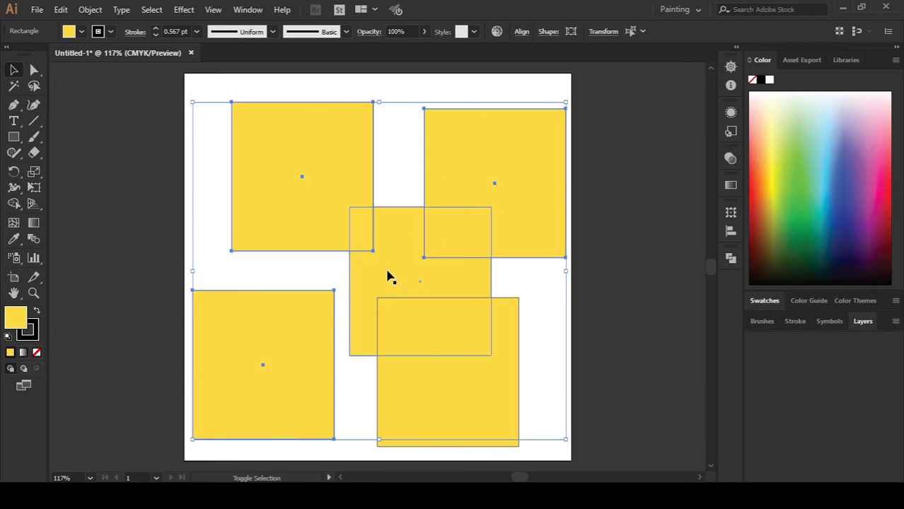
{"action": "left_click", "coordinate": [438, 381], "text": "shift"}
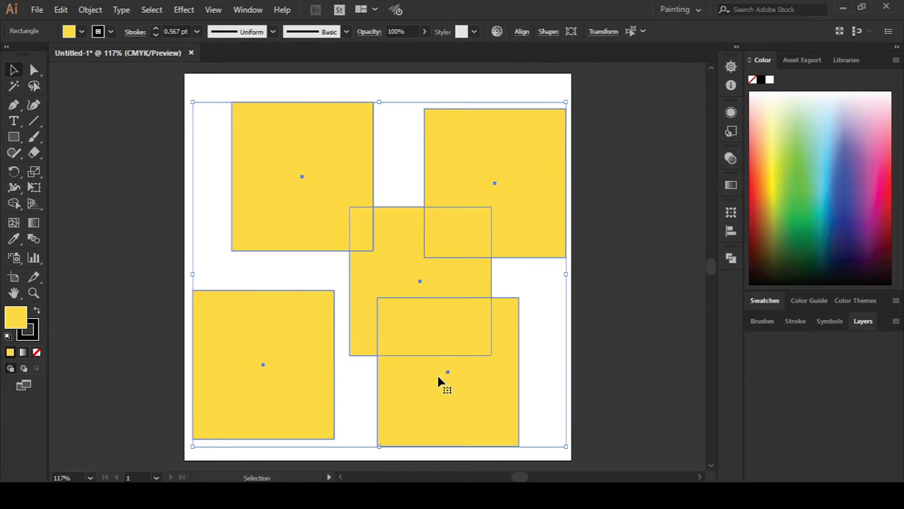
{"action": "left_click", "coordinate": [131, 237]}
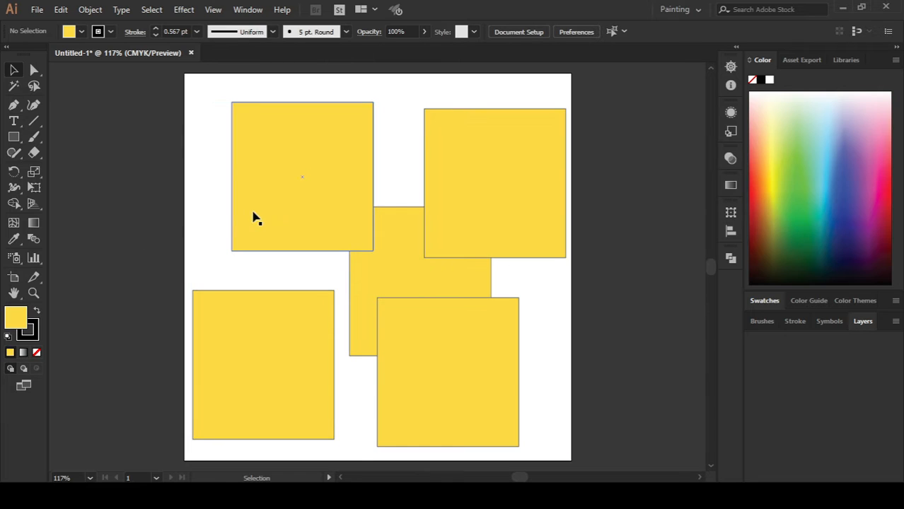
- Select the upper-left and middle rectangles with the Direct Selection tool, and return to the Selection tool to select the upper-left one
{"action": "key", "text": "a"}
{"action": "left_click", "coordinate": [261, 213]}
{"action": "left_click", "coordinate": [415, 278]}
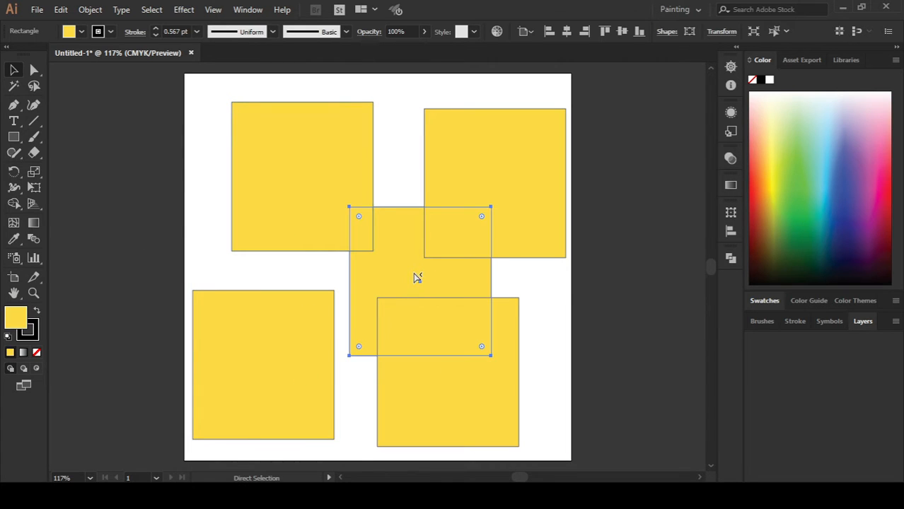
{"action": "key", "text": "v"}
{"action": "left_click", "coordinate": [298, 249]}
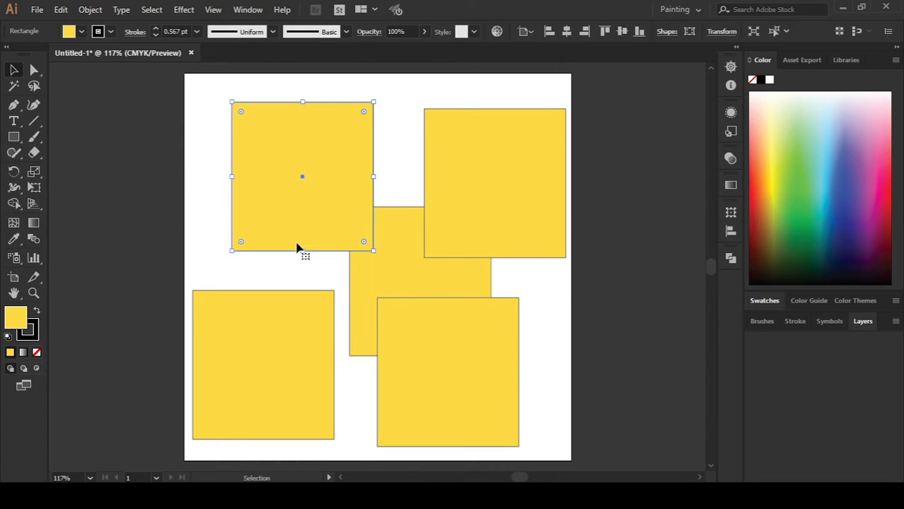
- Clear the selection and select the upper-left, upper-right and middle rectangles individually
{"action": "left_click", "coordinate": [117, 278]}
{"action": "left_click", "coordinate": [266, 201]}
{"action": "left_click", "coordinate": [459, 194]}
{"action": "left_click", "coordinate": [407, 278]}
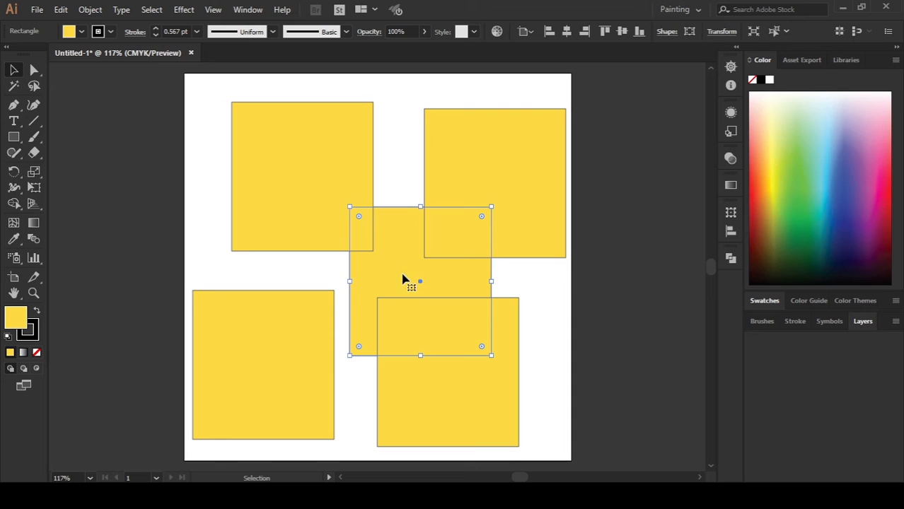
- Deselect the middle rectangle and select all five rectangles on the artboard at once
{"action": "left_click", "coordinate": [174, 275]}
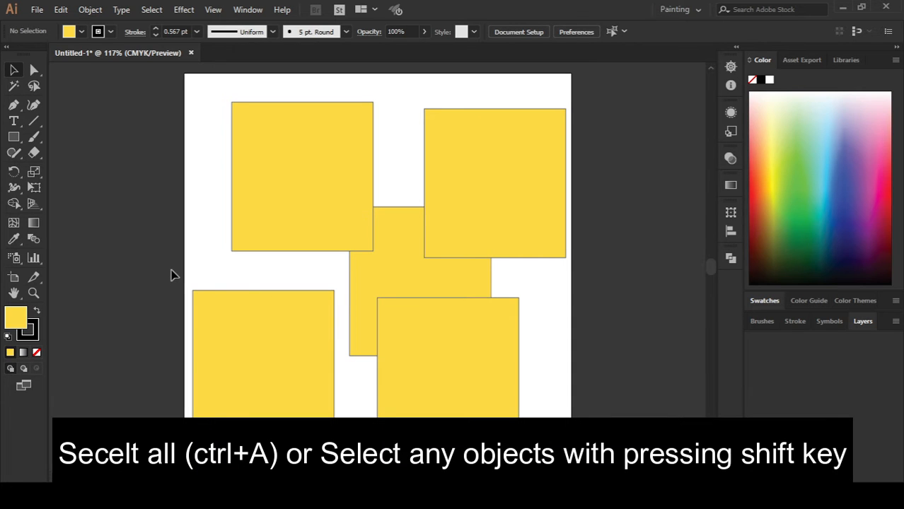
{"action": "key", "text": "ctrl+a"}
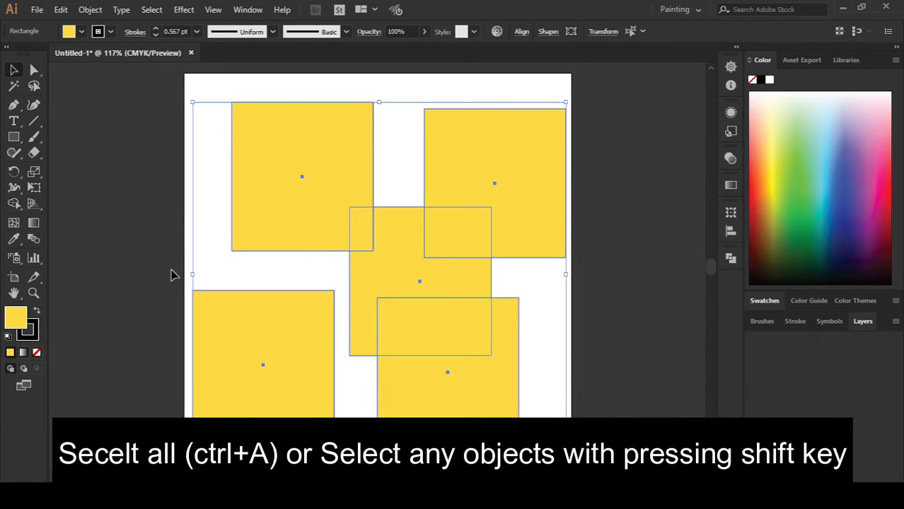
- Move all five selected rectangles together toward the artboard's upper right and clear the selection
{"action": "left_click_drag", "start_coordinate": [285, 224], "coordinate": [325, 196]}
{"action": "left_click", "coordinate": [157, 210]}
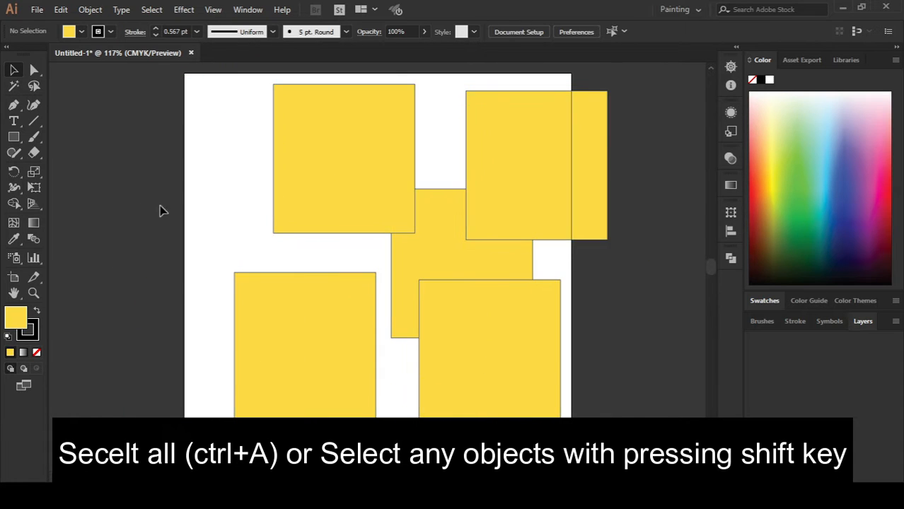
- Move the two upper rectangles left together and scale them down to about half size, and move the middle rectangle to the artboard's upper-right corner
{"action": "left_click", "coordinate": [337, 185]}
{"action": "left_click", "coordinate": [508, 181], "text": "shift"}
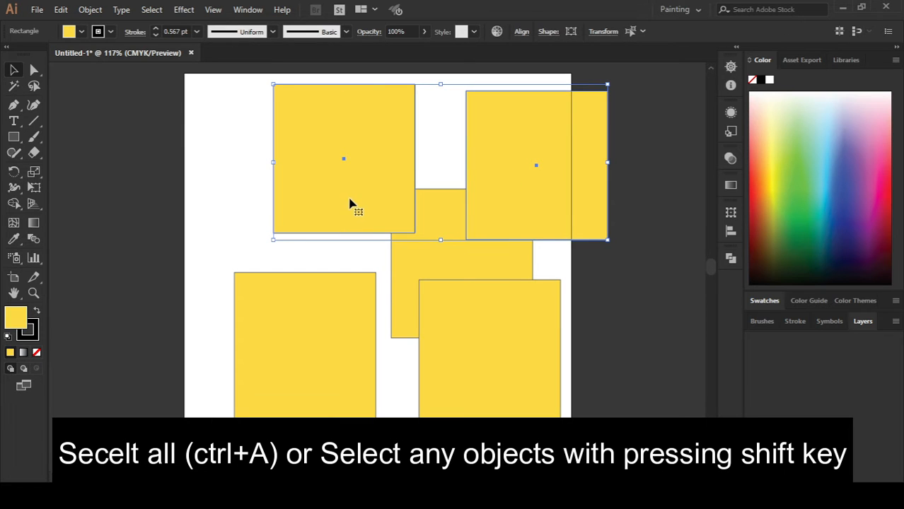
{"action": "left_click_drag", "start_coordinate": [349, 204], "coordinate": [274, 207]}
{"action": "left_click_drag", "start_coordinate": [531, 243], "coordinate": [372, 179]}
{"action": "left_click", "coordinate": [443, 233]}
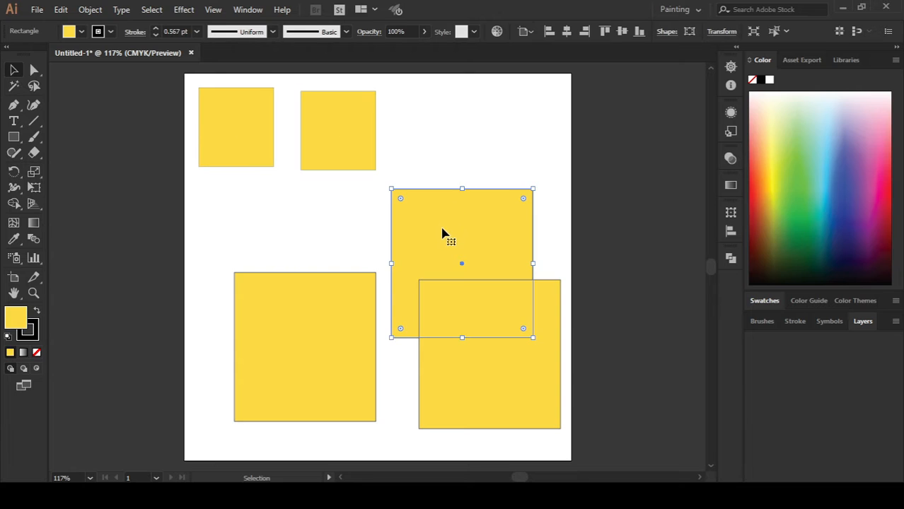
{"action": "left_click_drag", "start_coordinate": [446, 215], "coordinate": [473, 146]}
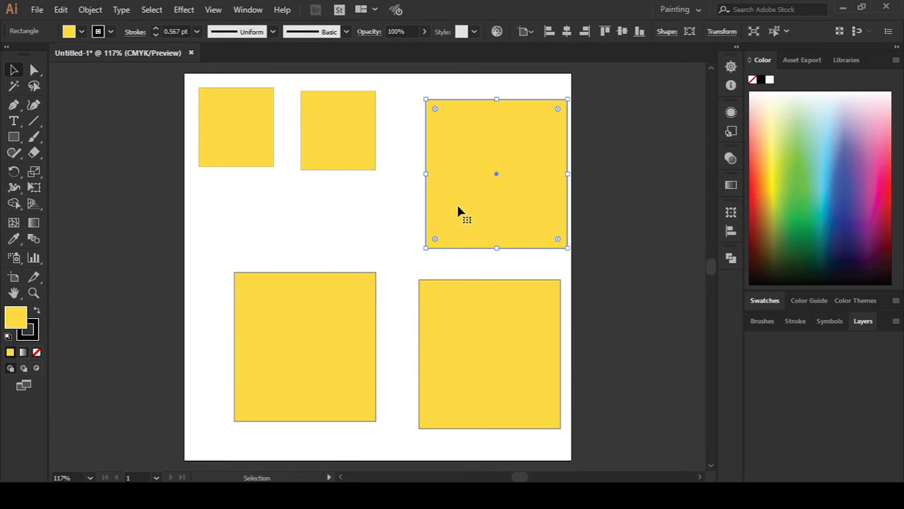
- Select the three large rectangles together, scale them down toward the lower-right corner of the artboard, and shift them left as a set
{"action": "left_click", "coordinate": [349, 303], "text": "shift"}
{"action": "left_click", "coordinate": [504, 397], "text": "shift"}
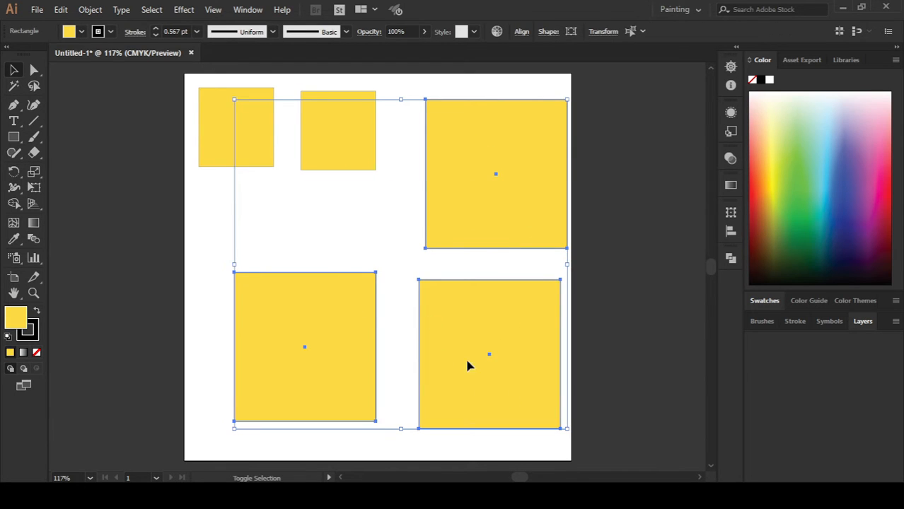
{"action": "mouse_move", "coordinate": [236, 100]}
{"action": "left_mouse_down"}
{"action": "mouse_move", "coordinate": [335, 188]}
{"action": "mouse_move", "coordinate": [242, 105]}
{"action": "left_mouse_up"}
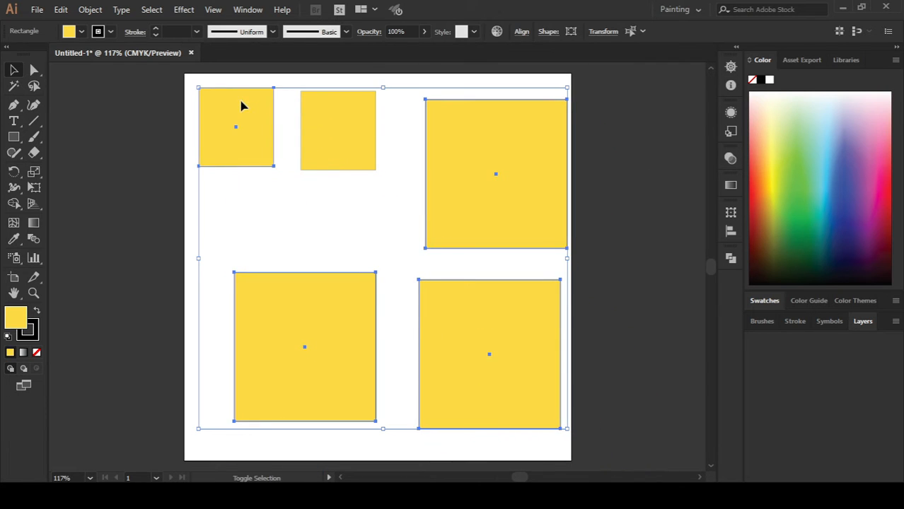
{"action": "left_click", "coordinate": [344, 240]}
{"action": "left_click_drag", "start_coordinate": [300, 209], "coordinate": [497, 380]}
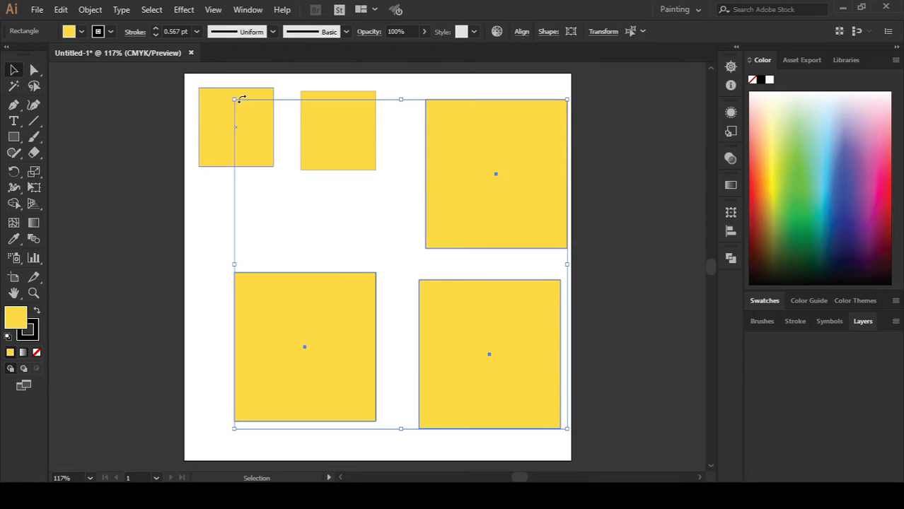
{"action": "left_click_drag", "start_coordinate": [235, 99], "coordinate": [350, 185]}
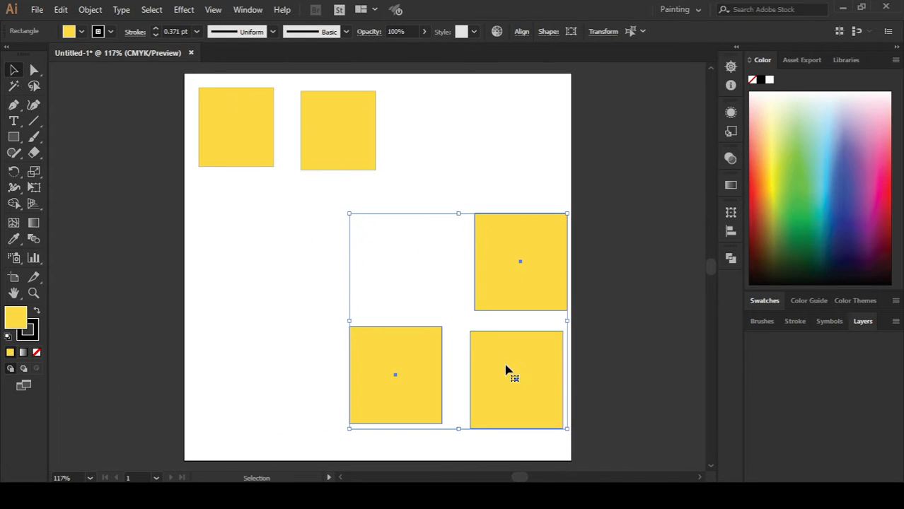
{"action": "left_click_drag", "start_coordinate": [507, 371], "coordinate": [458, 378]}
{"action": "left_click", "coordinate": [436, 150]}
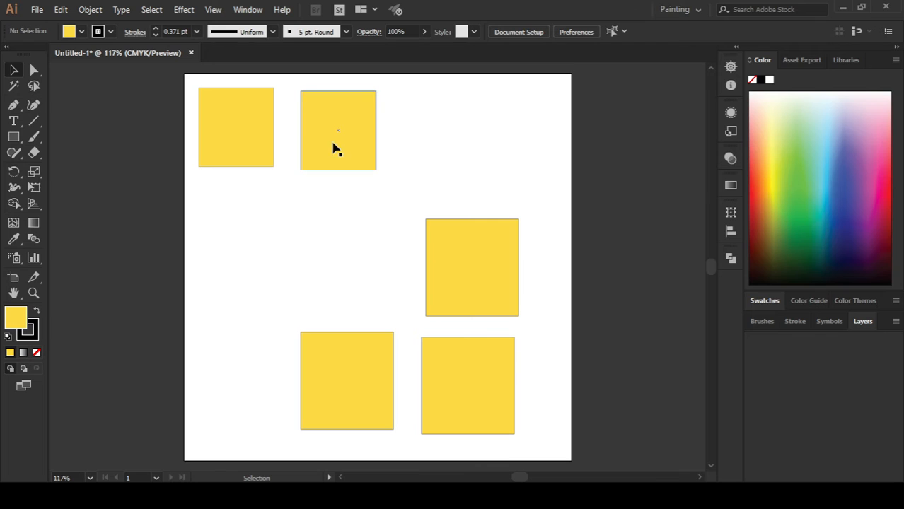
- Place the second small rectangle above the lower-left large one, and nudge both small rectangles slightly upward together
{"action": "left_click_drag", "start_coordinate": [335, 147], "coordinate": [341, 270]}
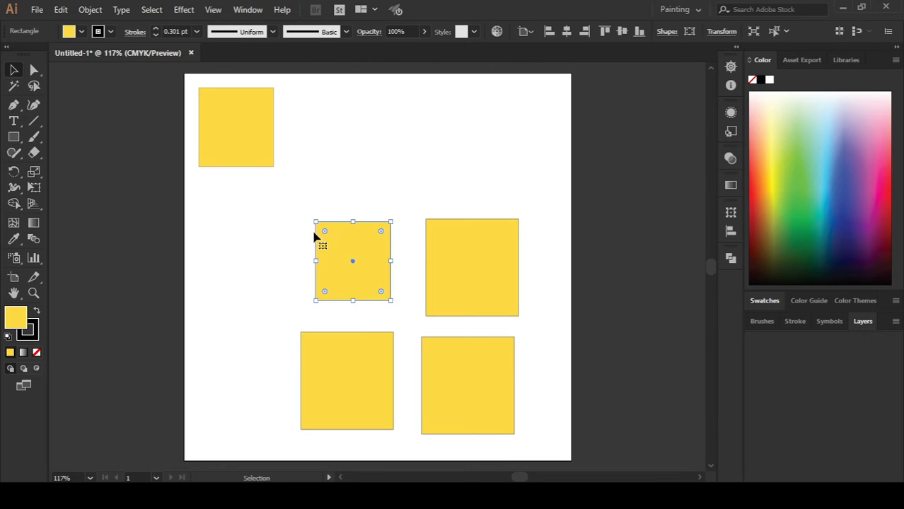
{"action": "left_click", "coordinate": [229, 135]}
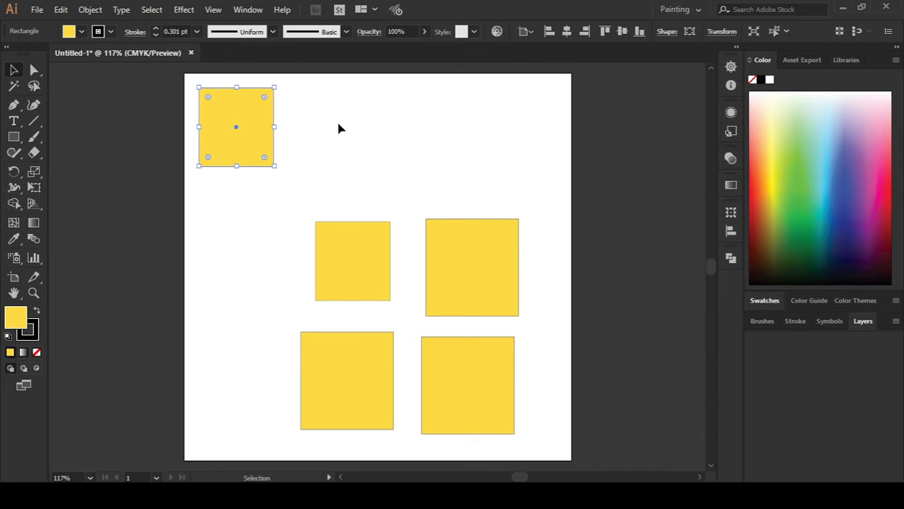
{"action": "left_click_drag", "start_coordinate": [347, 119], "coordinate": [256, 273]}
{"action": "mouse_move", "coordinate": [348, 262]}
{"action": "left_mouse_down"}
{"action": "mouse_move", "coordinate": [338, 210]}
{"action": "mouse_move", "coordinate": [345, 259]}
{"action": "left_mouse_up"}
{"action": "left_click", "coordinate": [488, 182]}
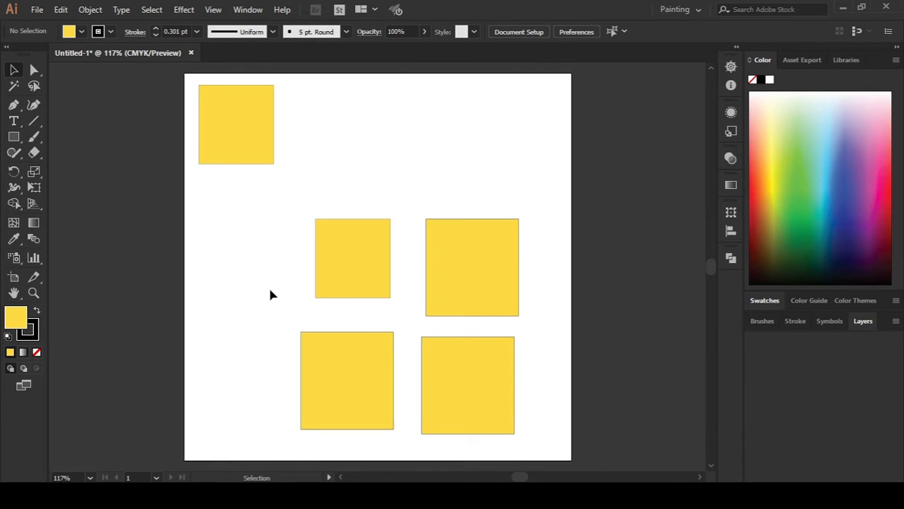
- Select the rectangles of the middle column with a marquee and shift them up, and move the right-hand pair up to the artboard's upper right
{"action": "left_click_drag", "start_coordinate": [269, 285], "coordinate": [385, 381]}
{"action": "left_click_drag", "start_coordinate": [350, 274], "coordinate": [361, 236]}
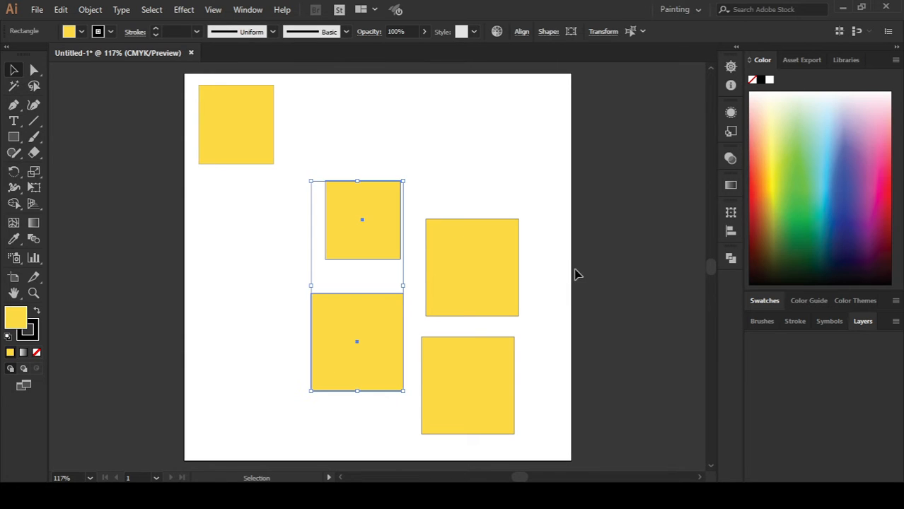
{"action": "left_click_drag", "start_coordinate": [559, 275], "coordinate": [457, 360]}
{"action": "left_click_drag", "start_coordinate": [486, 275], "coordinate": [514, 126]}
{"action": "left_click_drag", "start_coordinate": [495, 156], "coordinate": [491, 180]}
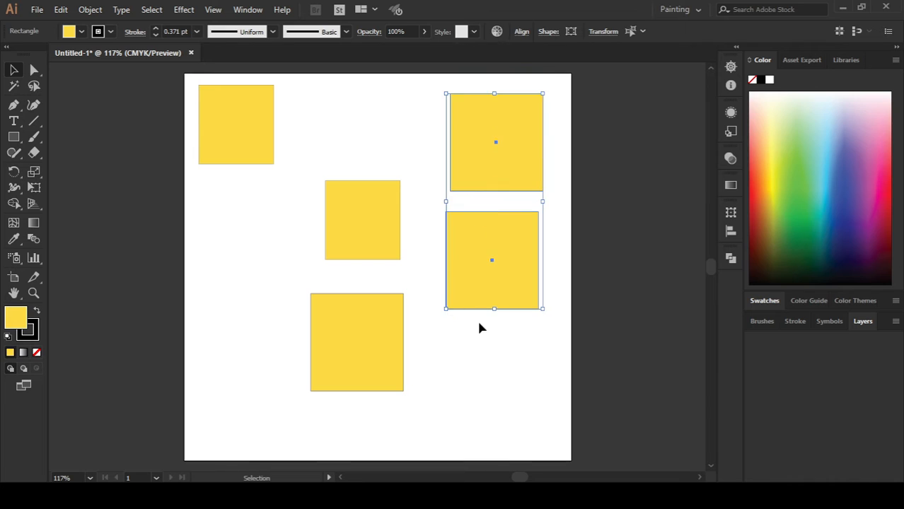
{"action": "left_click", "coordinate": [478, 325]}
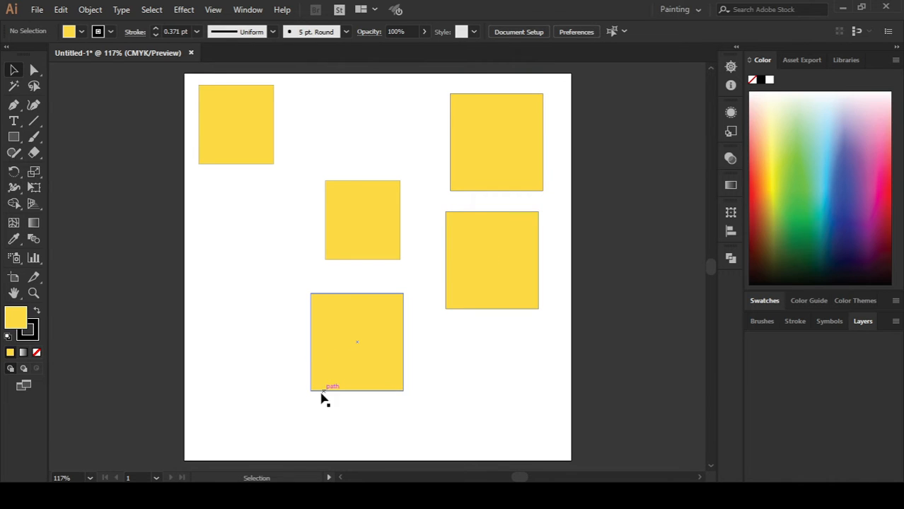
- Move the lowest rectangle toward the artboard's lower-left corner and the lower-right rectangle slightly down, and clear the selection
{"action": "left_click_drag", "start_coordinate": [349, 381], "coordinate": [295, 402]}
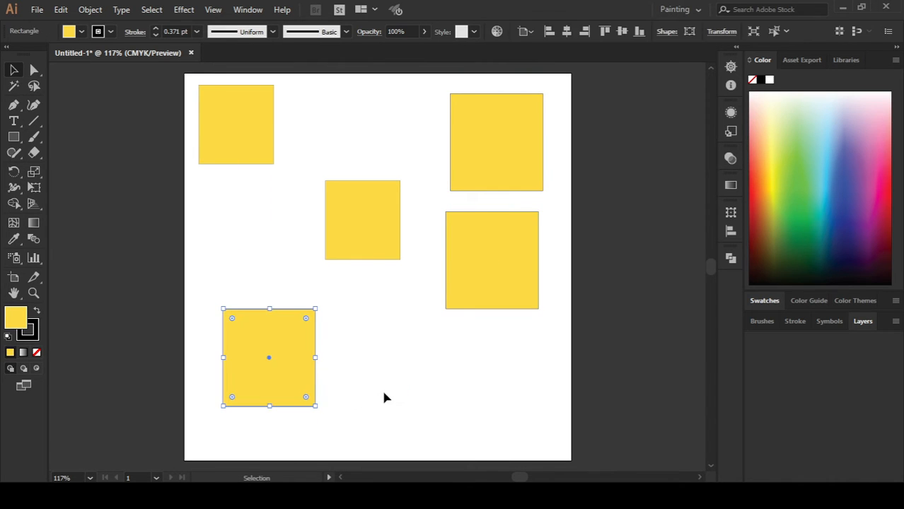
{"action": "left_click", "coordinate": [381, 388]}
{"action": "left_click_drag", "start_coordinate": [479, 308], "coordinate": [485, 337]}
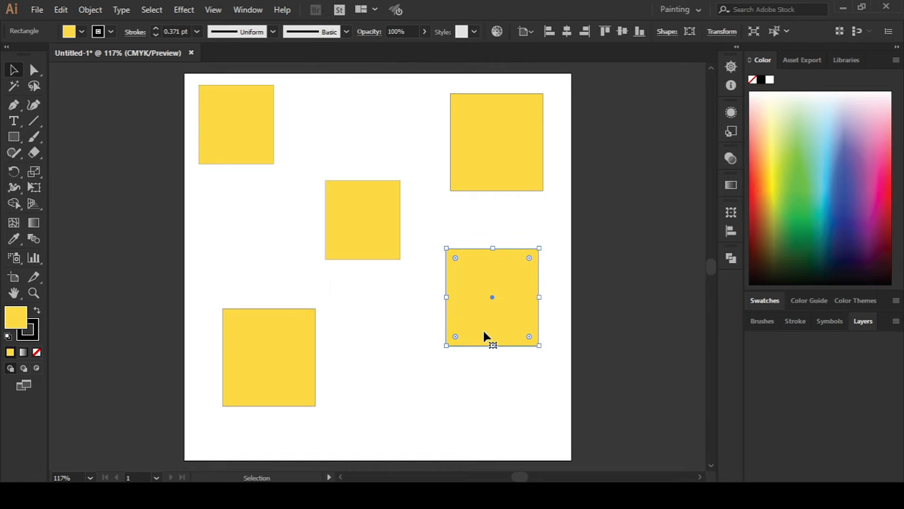
{"action": "left_click", "coordinate": [397, 333]}
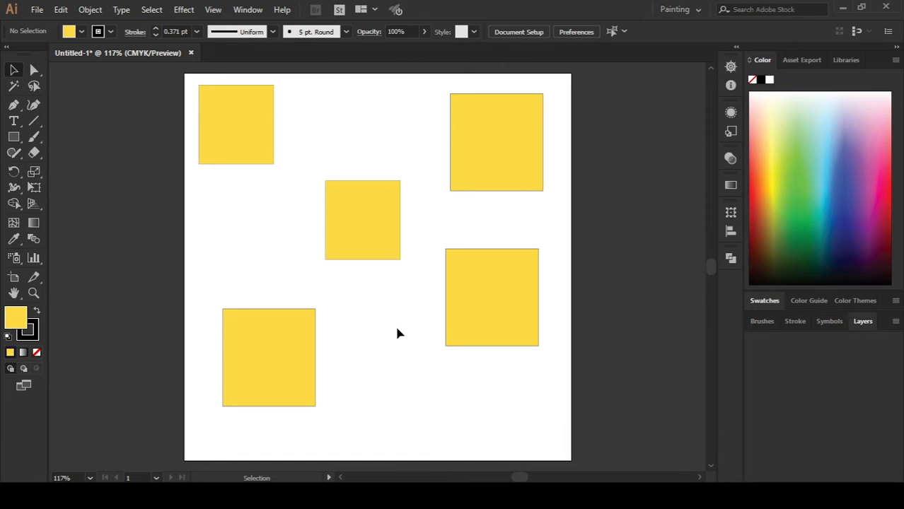
- Fill the lower-left rectangle with red and the upper-right rectangle with blue
{"action": "left_click", "coordinate": [288, 335]}
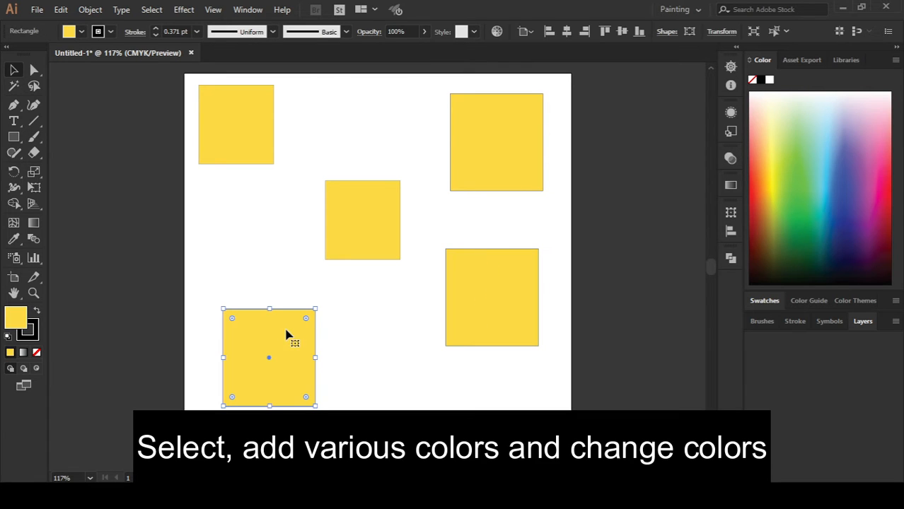
{"action": "left_click", "coordinate": [757, 188]}
{"action": "left_click", "coordinate": [498, 164]}
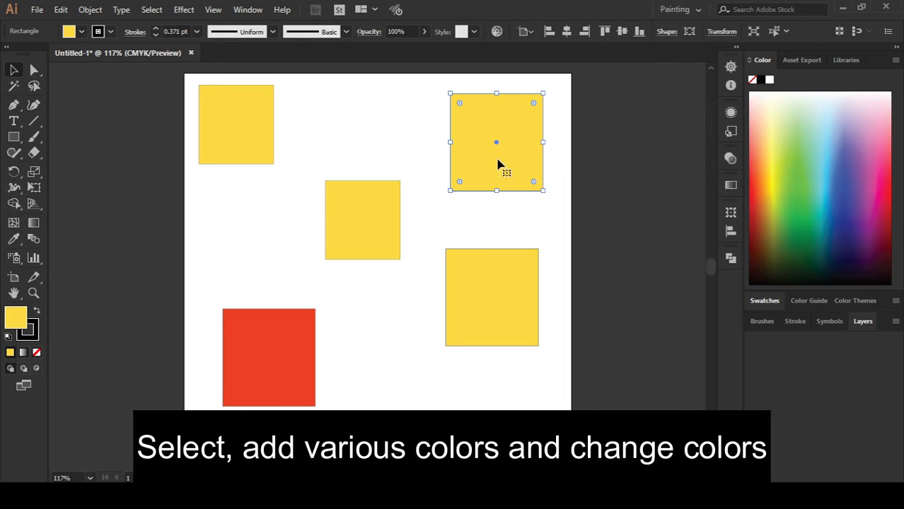
{"action": "left_click", "coordinate": [849, 202]}
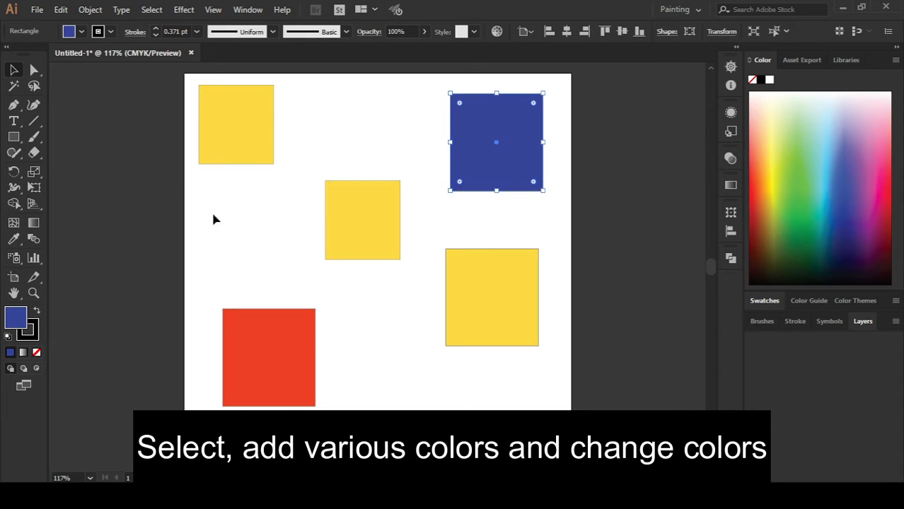
- Fill the upper-left rectangle with dark red and the lower-right rectangle with green
{"action": "left_click", "coordinate": [214, 145]}
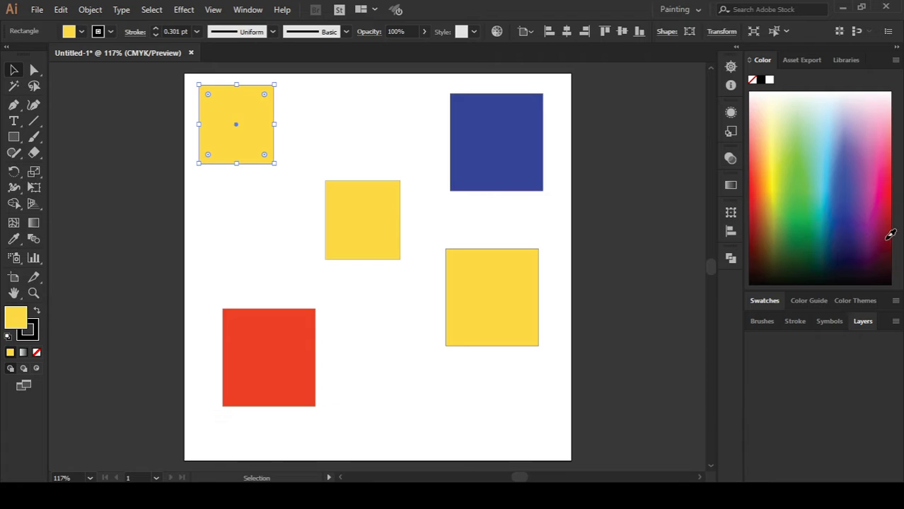
{"action": "left_click", "coordinate": [889, 235]}
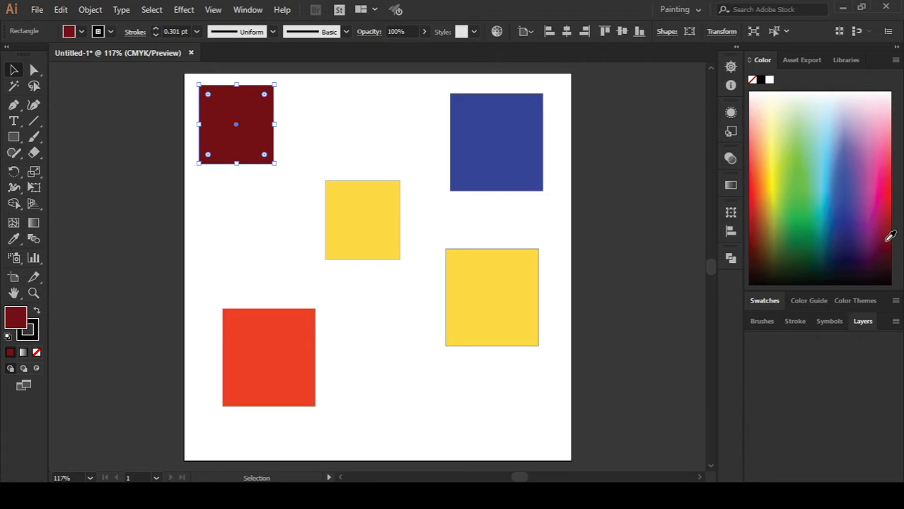
{"action": "left_click", "coordinate": [488, 297]}
{"action": "left_click", "coordinate": [803, 162]}
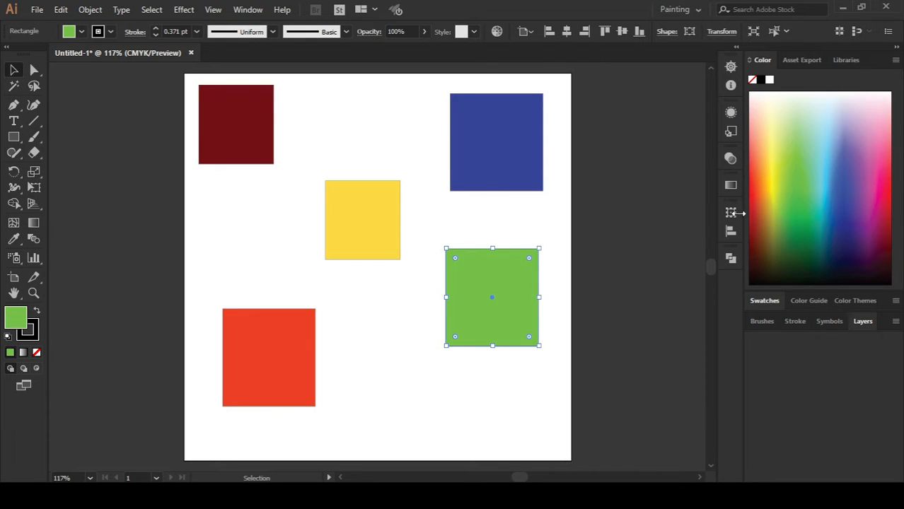
- Move the dark red rectangle next to the yellow one and shift the yellow rectangle up and left so that they overlap
{"action": "left_click", "coordinate": [234, 214]}
{"action": "left_click_drag", "start_coordinate": [227, 142], "coordinate": [237, 185]}
{"action": "left_click_drag", "start_coordinate": [248, 233], "coordinate": [295, 172]}
{"action": "left_click", "coordinate": [244, 243]}
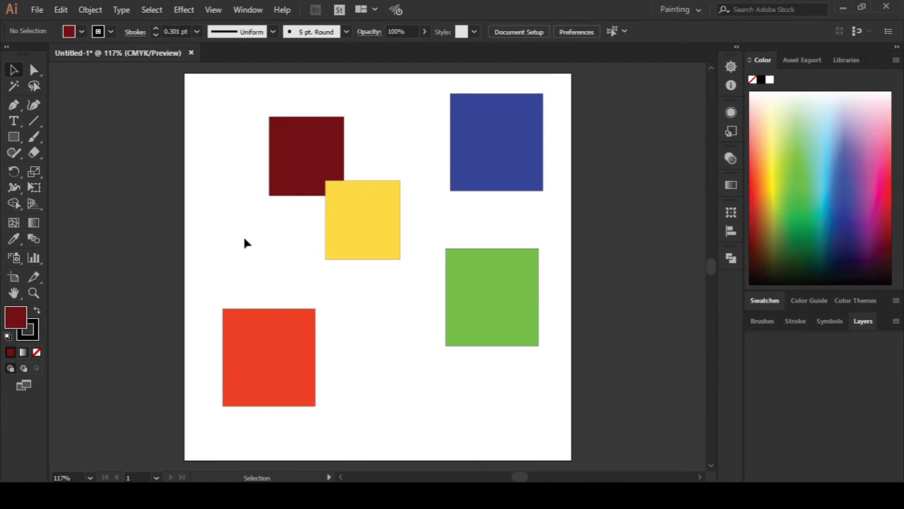
{"action": "left_click_drag", "start_coordinate": [385, 245], "coordinate": [359, 205]}
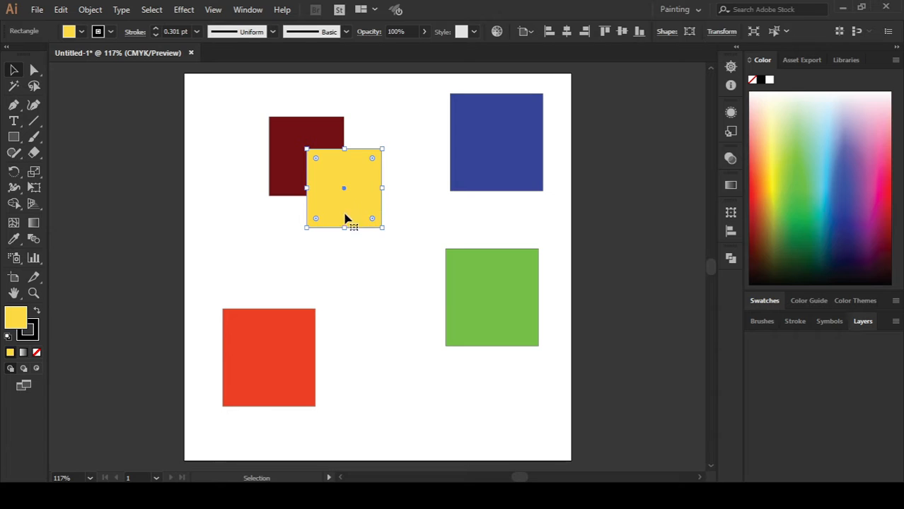
- Send the yellow rectangle to the back of the stacking order and clear the selection
{"action": "right_click", "coordinate": [340, 200]}
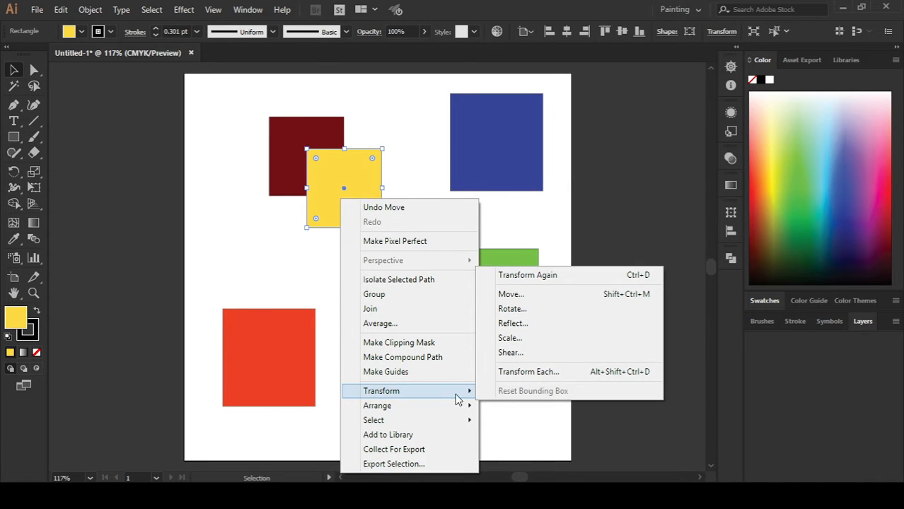
{"action": "mouse_move", "coordinate": [454, 410]}
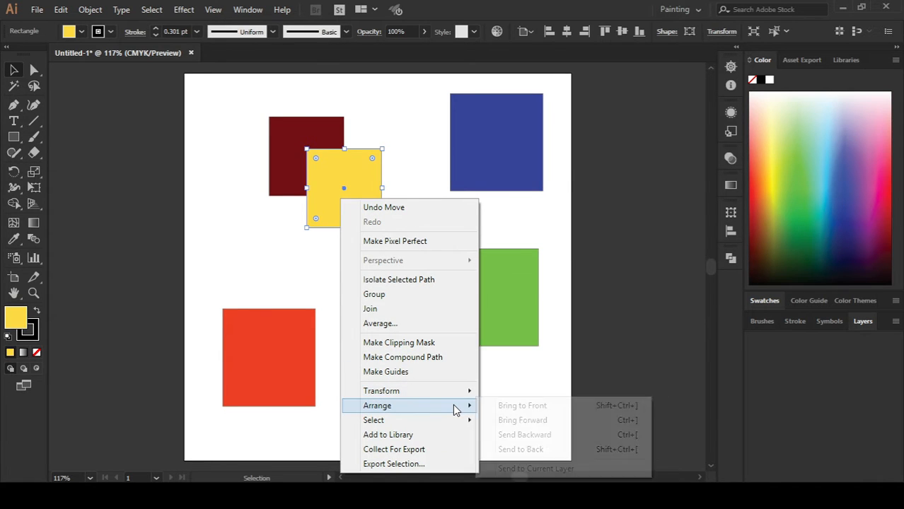
{"action": "left_click", "coordinate": [531, 451]}
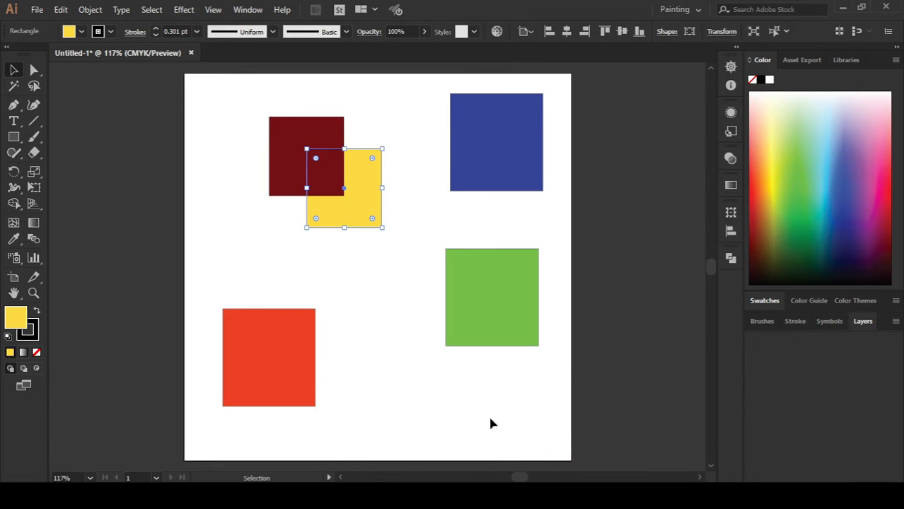
{"action": "left_click", "coordinate": [349, 299]}
- Bring the yellow rectangle to the front of the stacking order and clear the selection
{"action": "left_click", "coordinate": [331, 219]}
{"action": "right_click", "coordinate": [331, 220]}
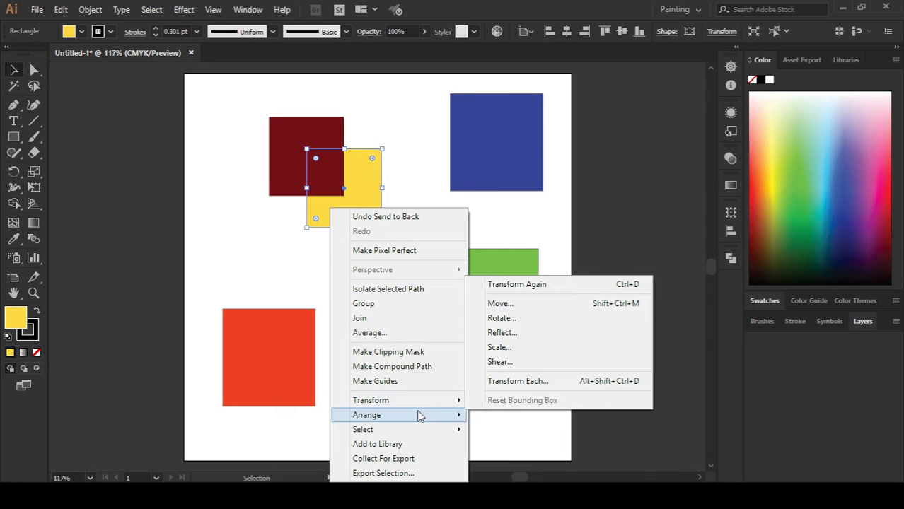
{"action": "mouse_move", "coordinate": [422, 416]}
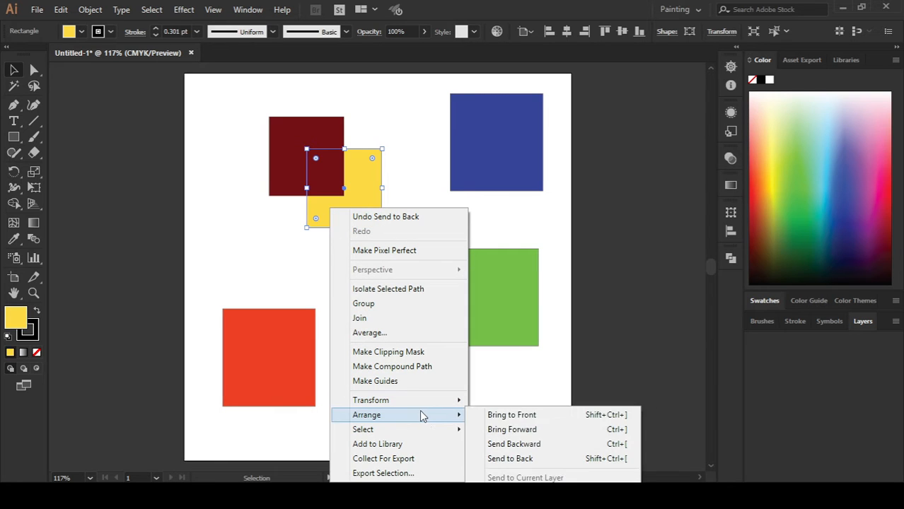
{"action": "left_click", "coordinate": [501, 415]}
{"action": "left_click", "coordinate": [360, 288]}
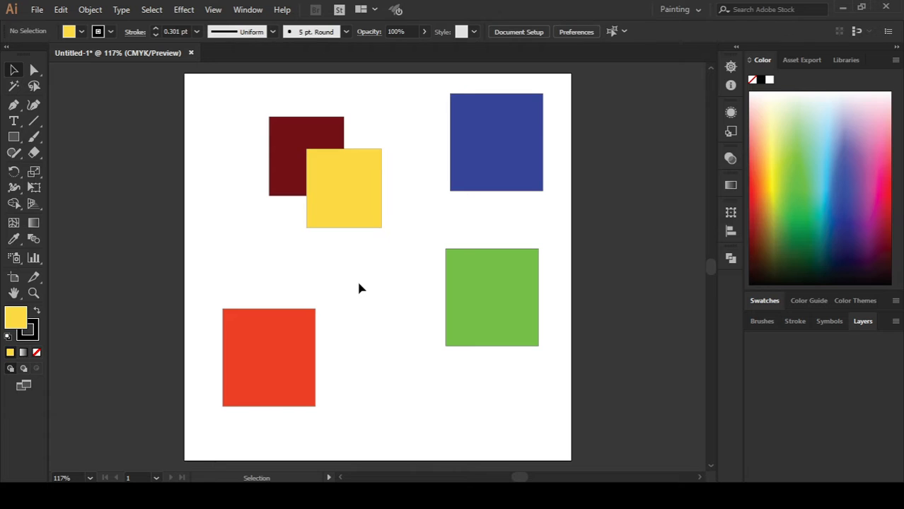
- Move the red rectangle up to overlap the dark red and yellow ones, and send it to the back
{"action": "left_click_drag", "start_coordinate": [288, 370], "coordinate": [299, 237]}
{"action": "right_click", "coordinate": [276, 241]}
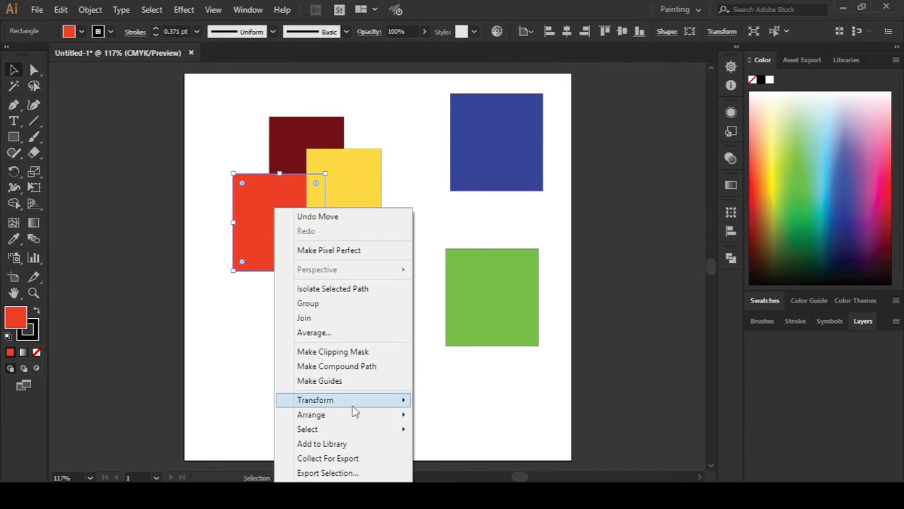
{"action": "mouse_move", "coordinate": [362, 414]}
{"action": "left_click", "coordinate": [455, 458]}
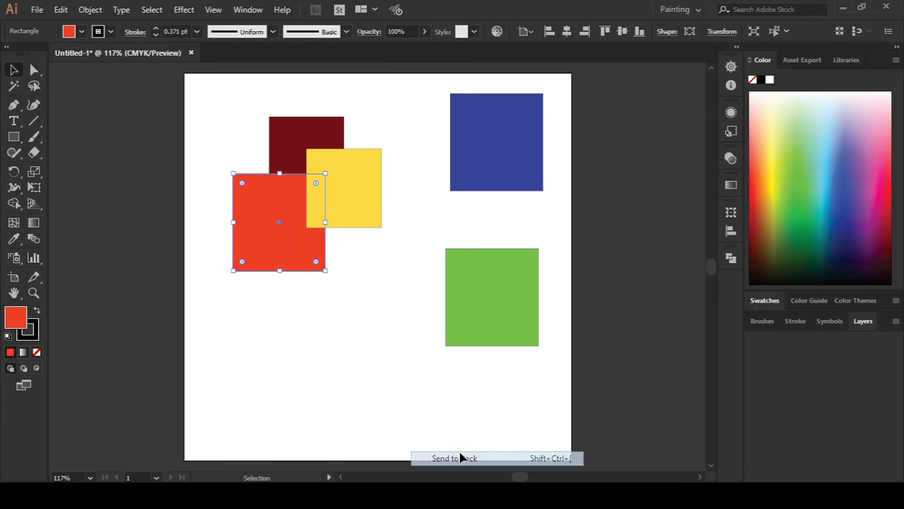
{"action": "left_click", "coordinate": [342, 286]}
- Bring the yellow rectangle to the front of the stacking order
{"action": "left_click", "coordinate": [321, 208]}
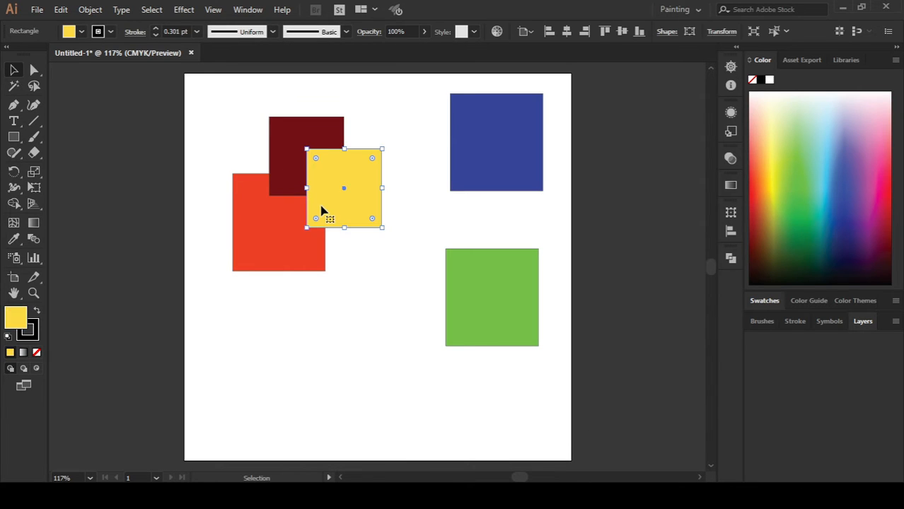
{"action": "right_click", "coordinate": [321, 208]}
{"action": "mouse_move", "coordinate": [412, 415]}
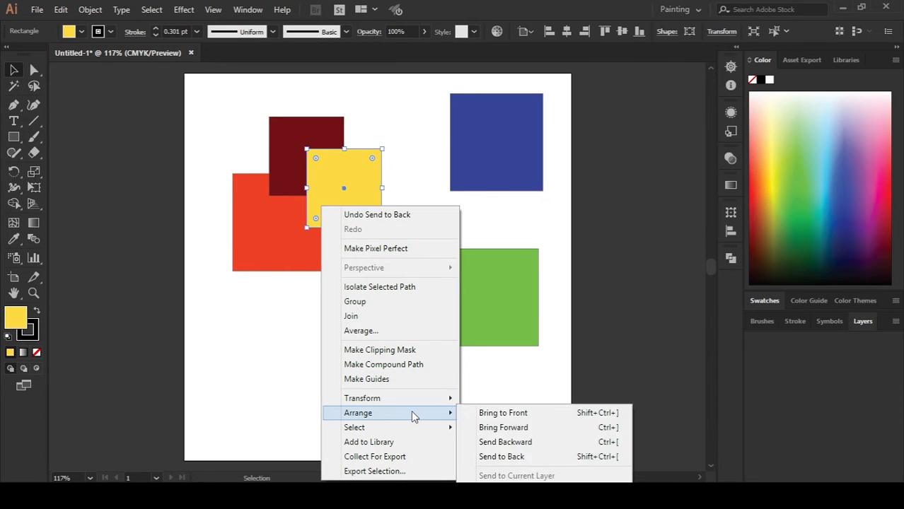
{"action": "left_click", "coordinate": [486, 415]}
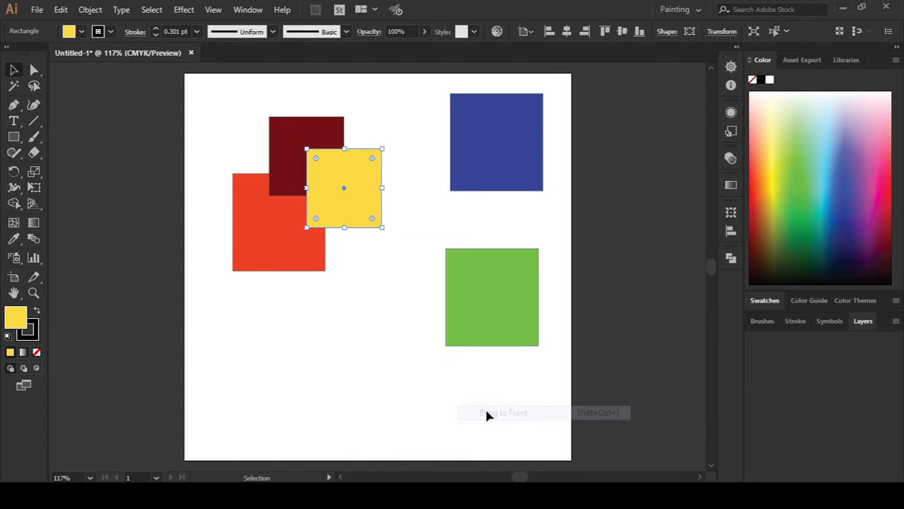
- Bring the red rectangle to the front of the stacking order, above the dark red and yellow ones
{"action": "left_click", "coordinate": [288, 246]}
{"action": "right_click", "coordinate": [287, 210]}
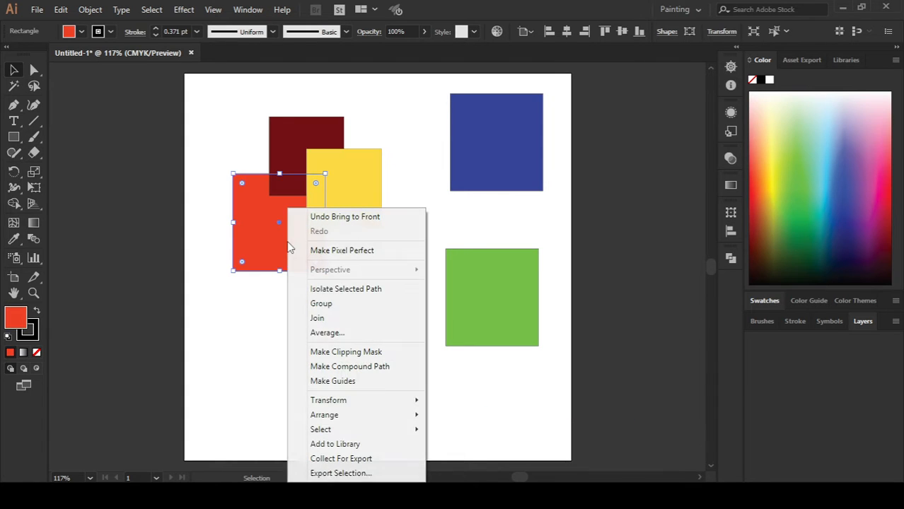
{"action": "mouse_move", "coordinate": [434, 401]}
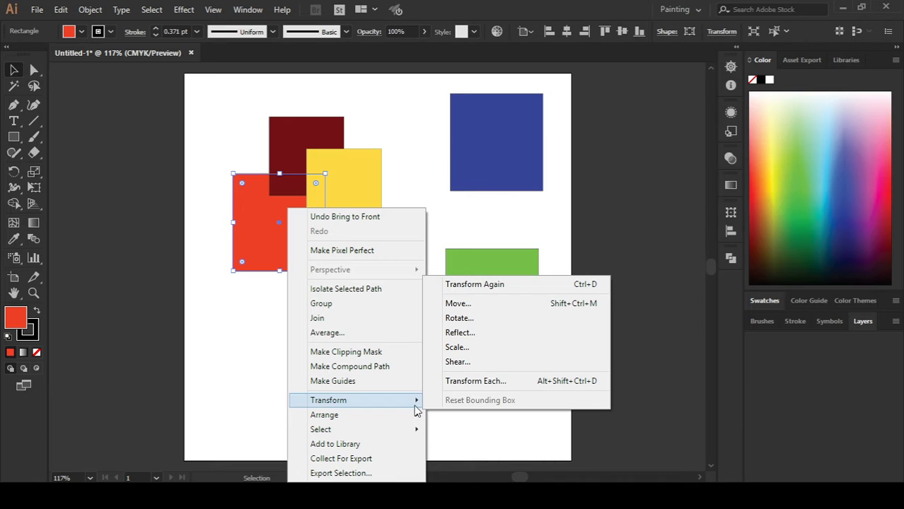
{"action": "mouse_move", "coordinate": [410, 416]}
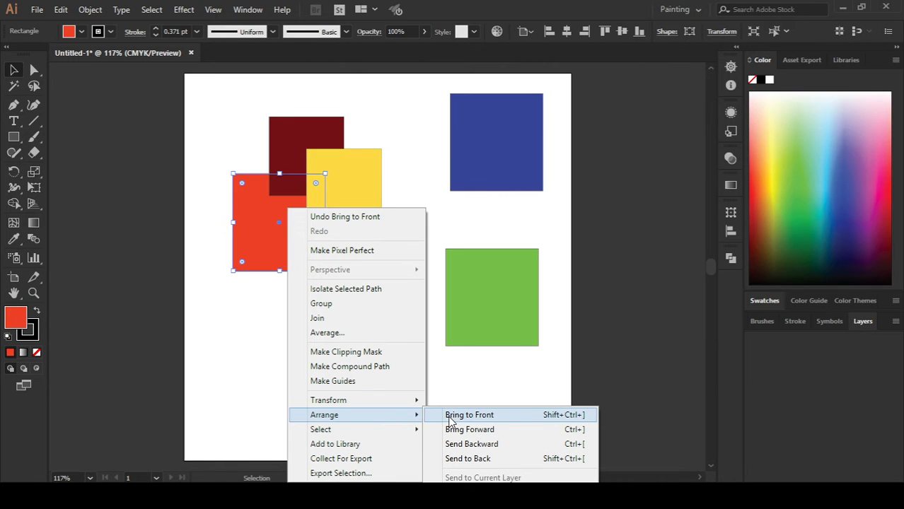
{"action": "left_click", "coordinate": [449, 417]}
- Send the red rectangle to the back of the stacking order and clear the selection
{"action": "right_click", "coordinate": [290, 257]}
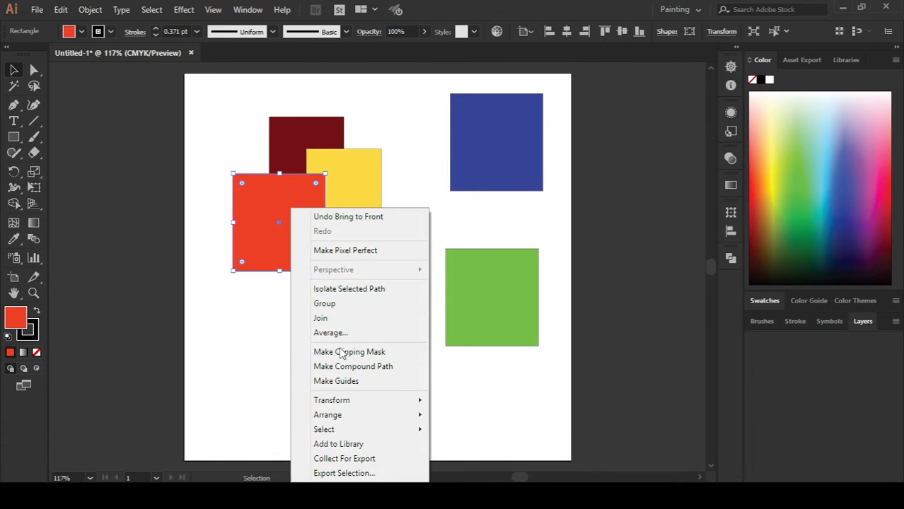
{"action": "mouse_move", "coordinate": [376, 402]}
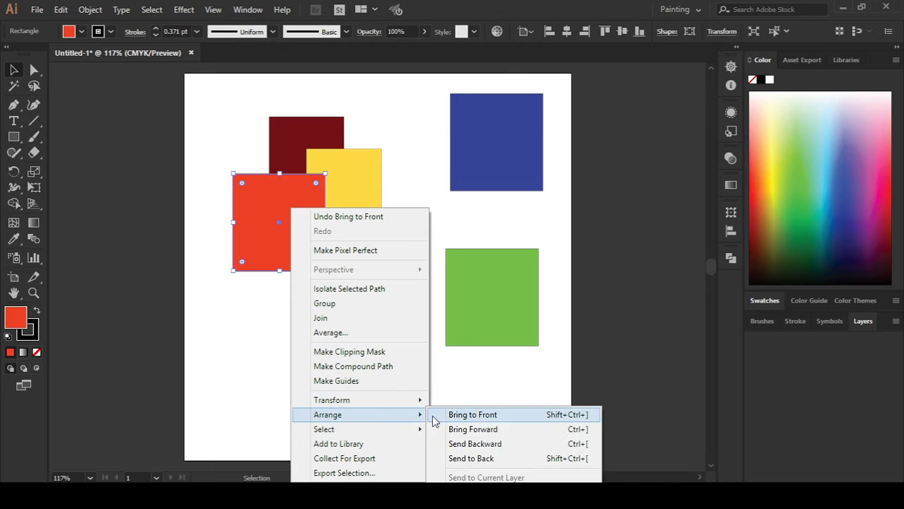
{"action": "left_click", "coordinate": [457, 459]}
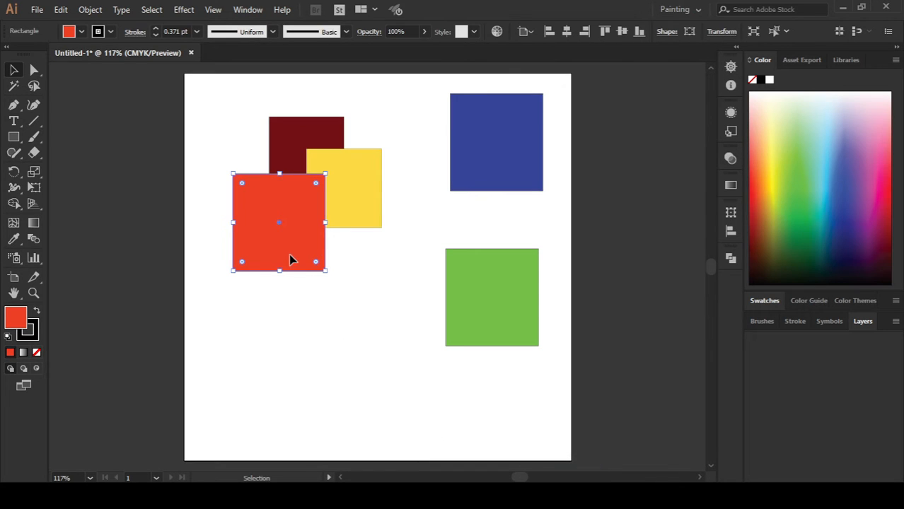
{"action": "left_click", "coordinate": [365, 262]}
- Send the yellow rectangle backward by one level in the stacking order
{"action": "left_click", "coordinate": [341, 204]}
{"action": "right_click", "coordinate": [340, 201]}
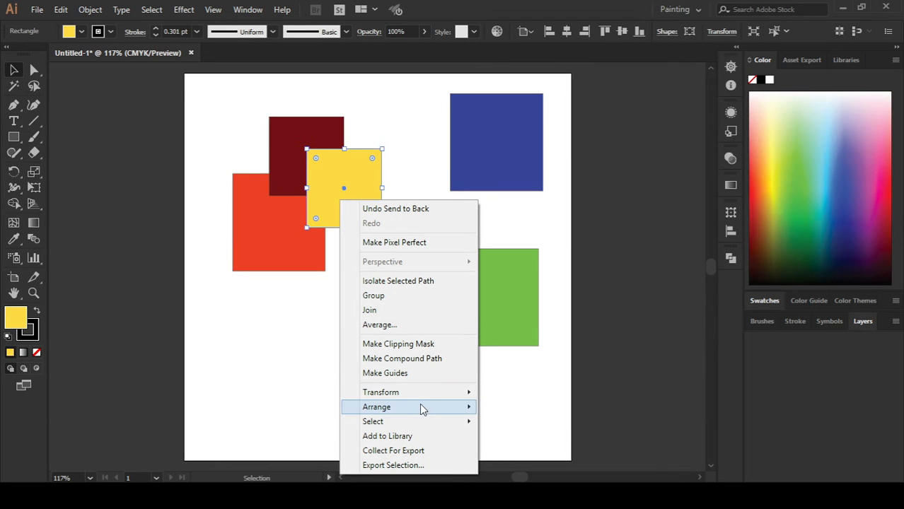
{"action": "mouse_move", "coordinate": [462, 407]}
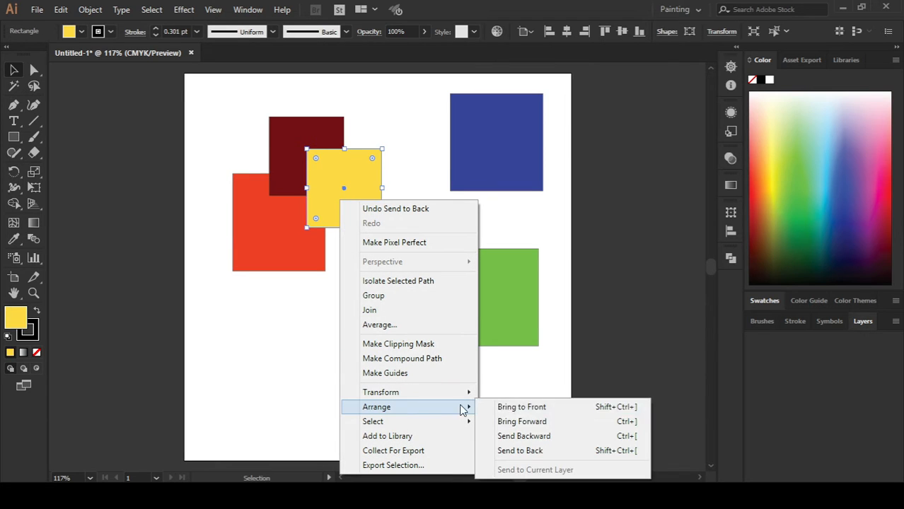
{"action": "left_click", "coordinate": [523, 436]}
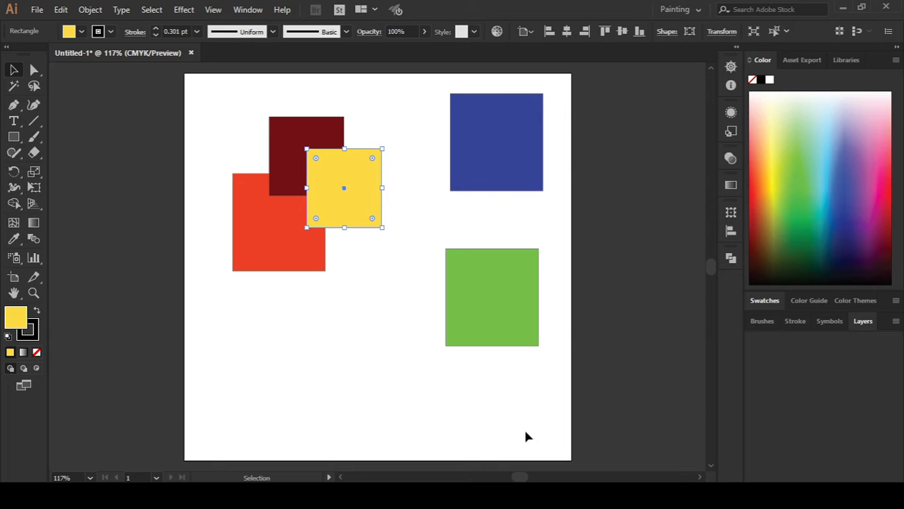
- Send the dark red rectangle backward by one level in the stacking order
{"action": "left_click", "coordinate": [300, 263]}
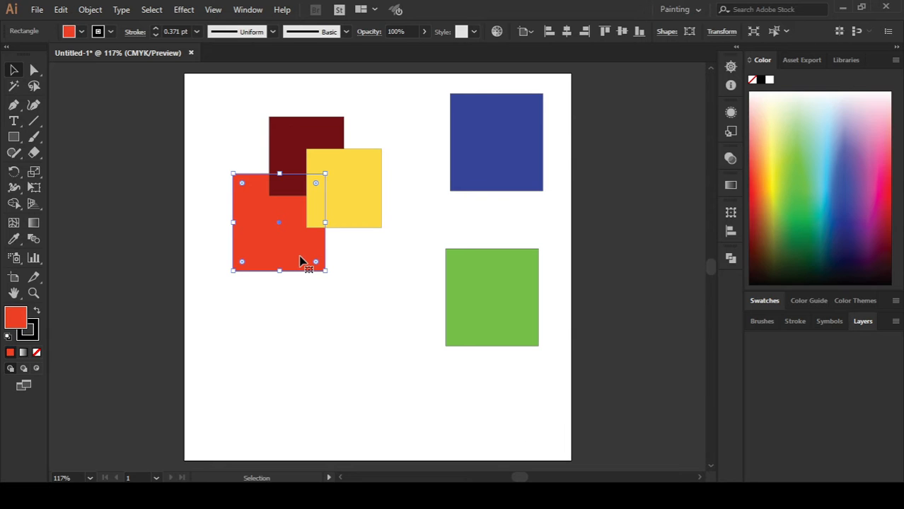
{"action": "left_click", "coordinate": [289, 144]}
{"action": "right_click", "coordinate": [287, 138]}
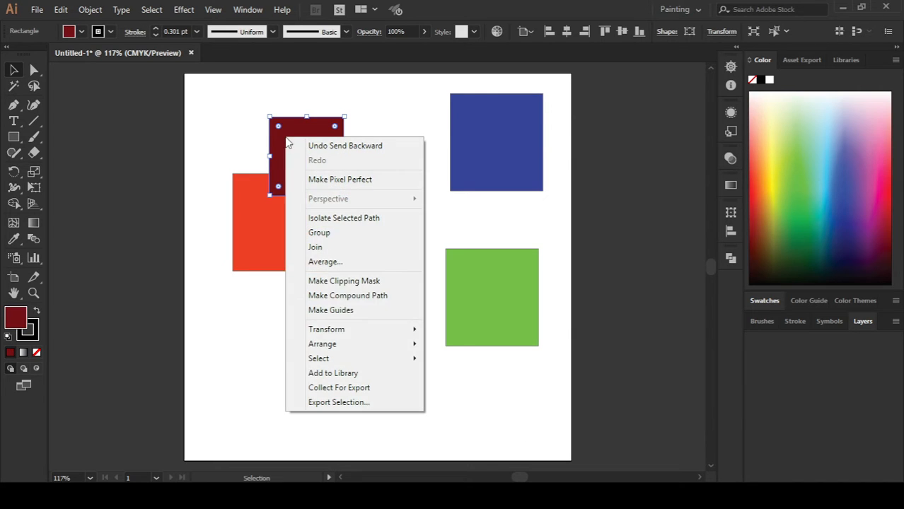
{"action": "mouse_move", "coordinate": [387, 345]}
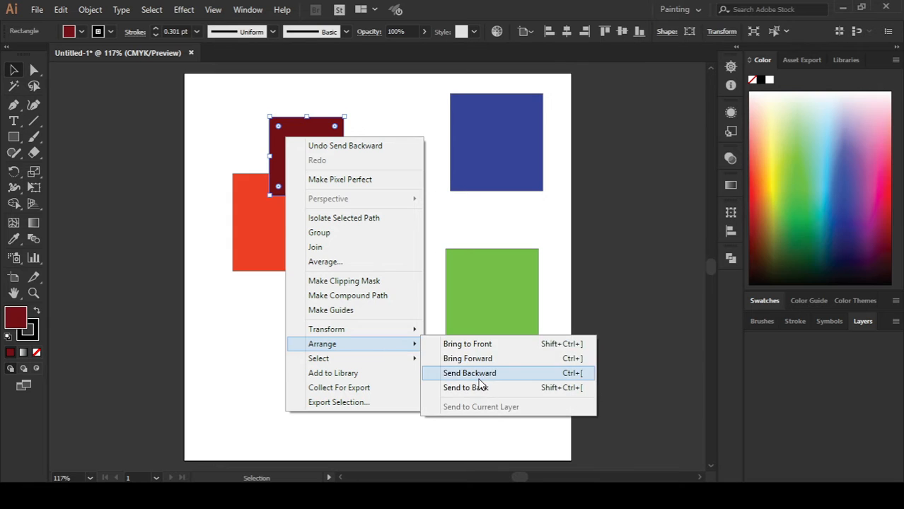
{"action": "left_click", "coordinate": [479, 378]}
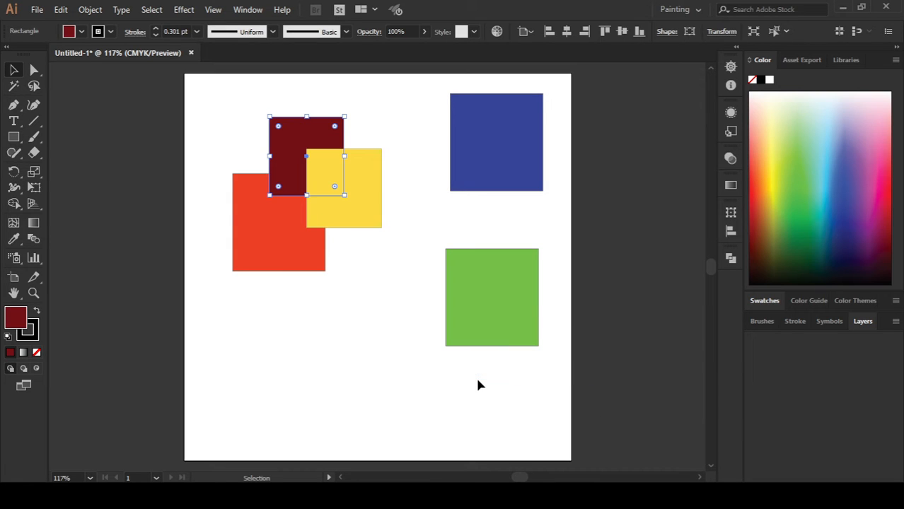
- Bring the red rectangle forward by one level in the stacking order and clear the selection
{"action": "left_click", "coordinate": [339, 224]}
{"action": "left_click", "coordinate": [262, 259]}
{"action": "right_click", "coordinate": [262, 261]}
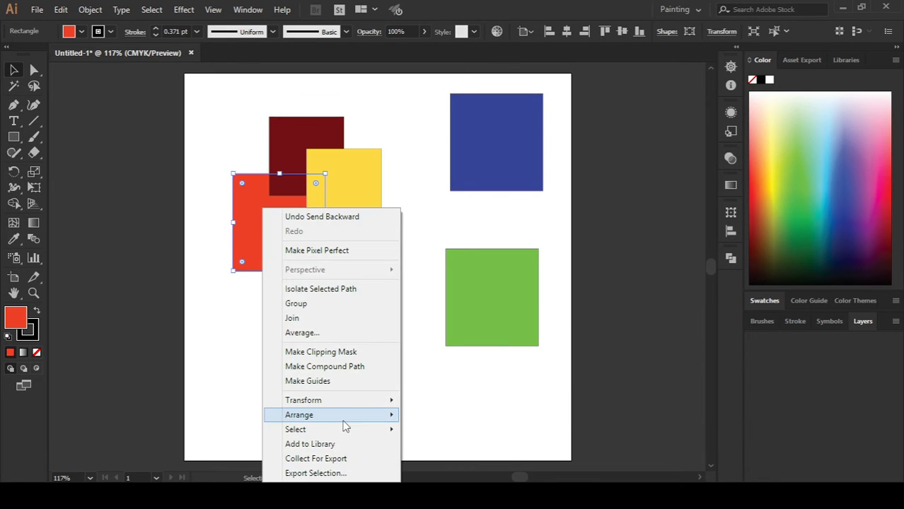
{"action": "mouse_move", "coordinate": [353, 417]}
{"action": "left_click", "coordinate": [428, 429]}
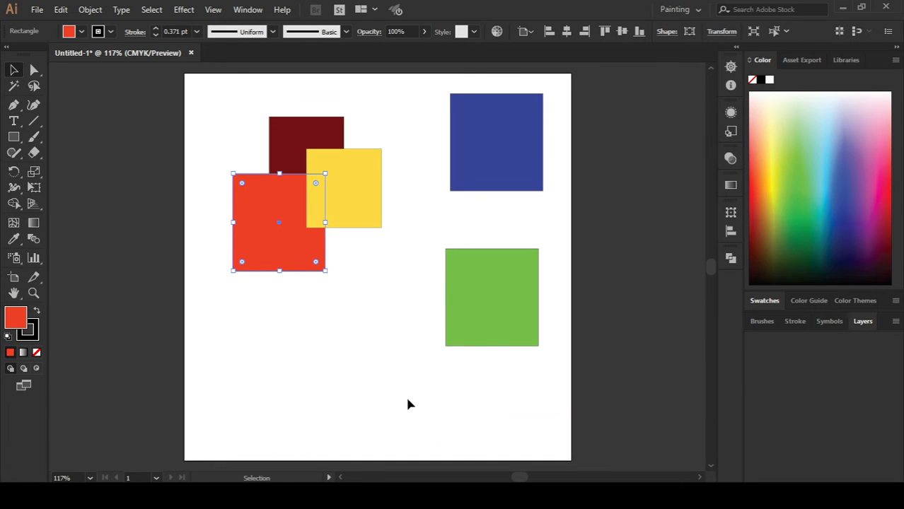
{"action": "left_click", "coordinate": [304, 290]}
- Send the red rectangle backward by one level in the stacking order and clear the selection
{"action": "left_click", "coordinate": [293, 268]}
{"action": "right_click", "coordinate": [293, 269]}
{"action": "mouse_move", "coordinate": [397, 417]}
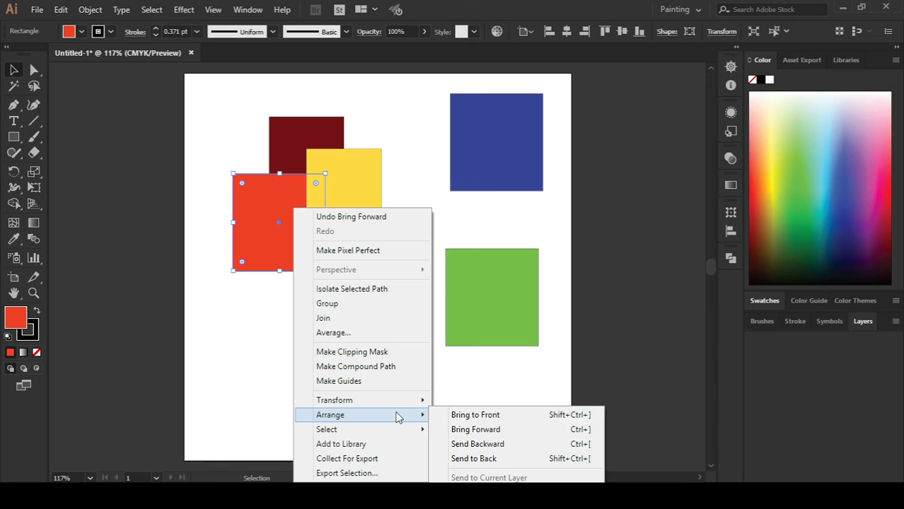
{"action": "left_click", "coordinate": [459, 443]}
{"action": "left_click", "coordinate": [361, 375]}
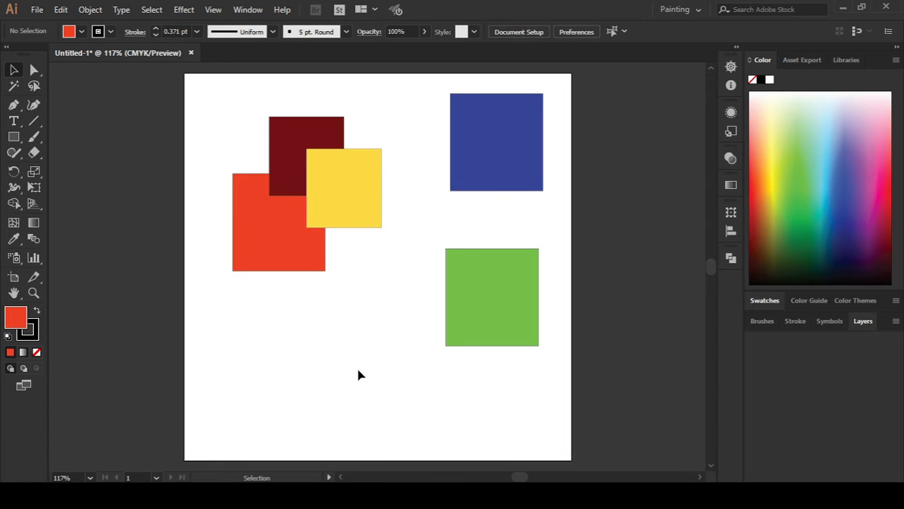
- Select the three overlapping rectangles together, move them down and slightly right as a unit, and clear the selection
{"action": "left_click_drag", "start_coordinate": [182, 88], "coordinate": [367, 276]}
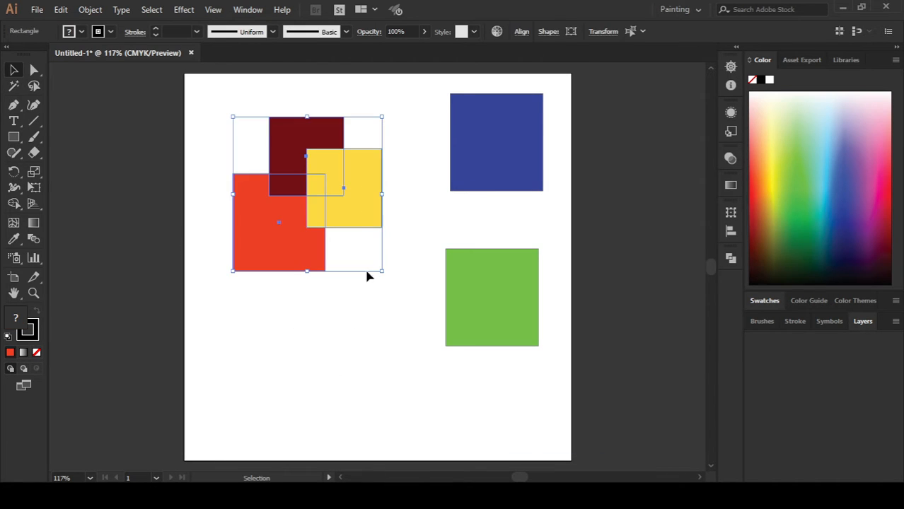
{"action": "left_click_drag", "start_coordinate": [367, 243], "coordinate": [393, 314]}
{"action": "left_click", "coordinate": [364, 364]}
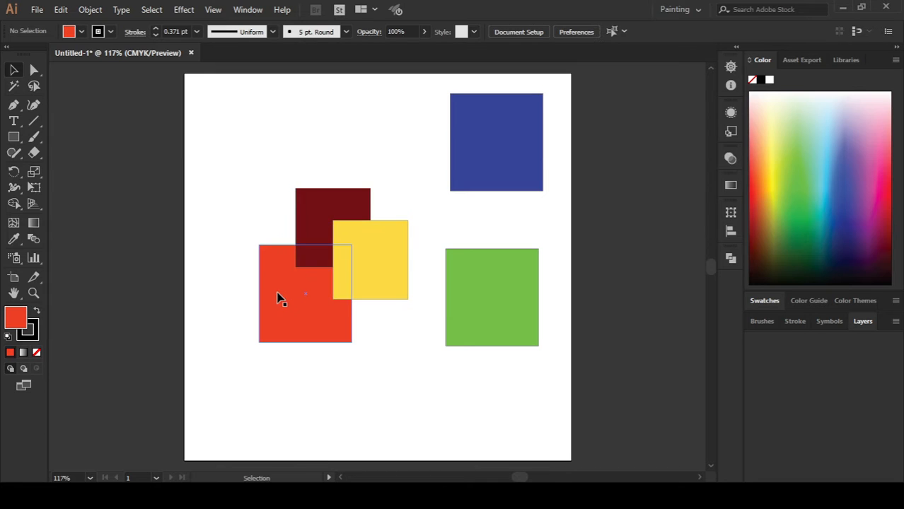
- Try to select the first object above the red rectangle
{"action": "right_click", "coordinate": [279, 303]}
{"action": "left_click", "coordinate": [290, 328]}
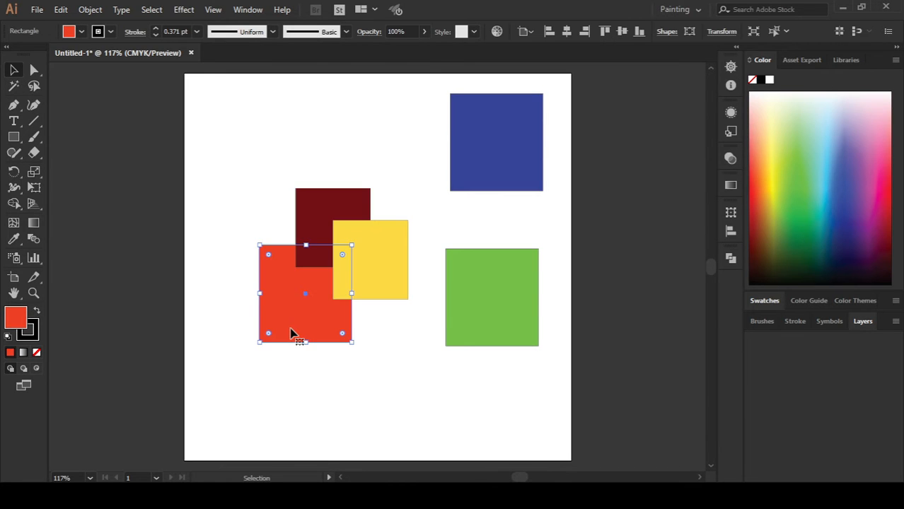
{"action": "right_click", "coordinate": [290, 327]}
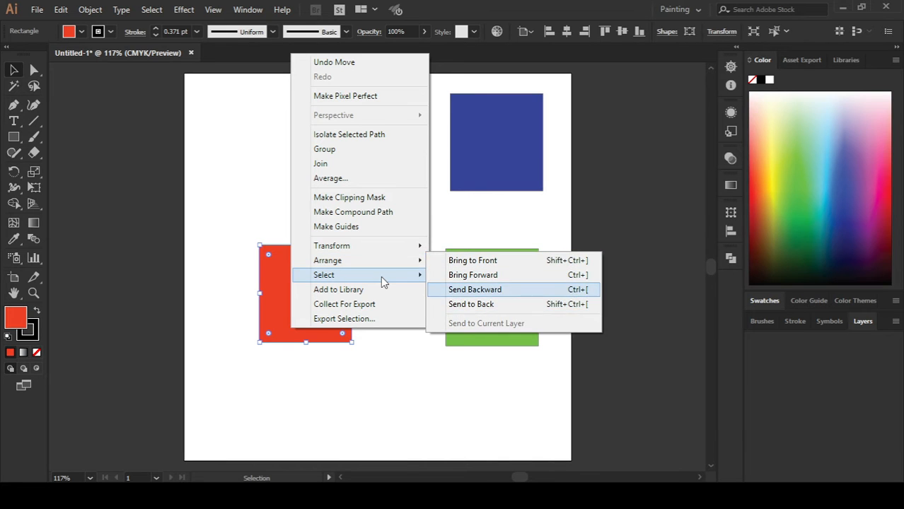
{"action": "mouse_move", "coordinate": [379, 276]}
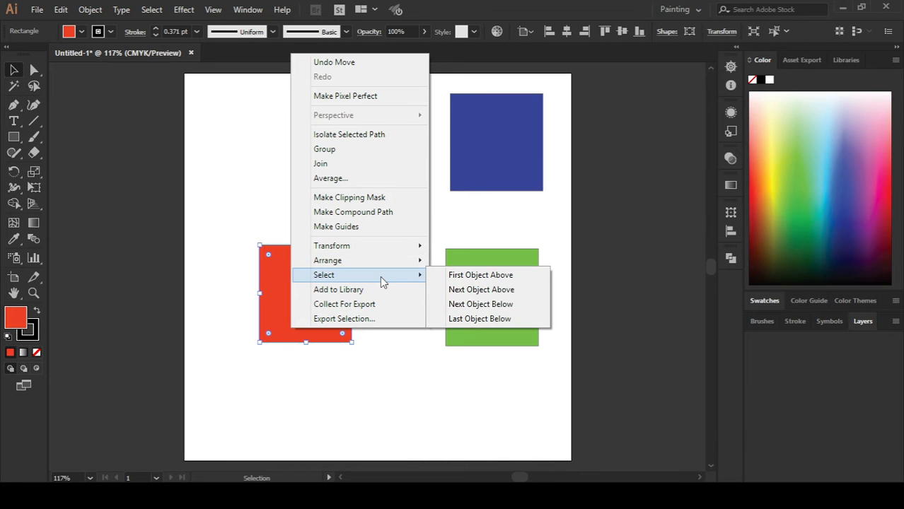
{"action": "left_click", "coordinate": [459, 281]}
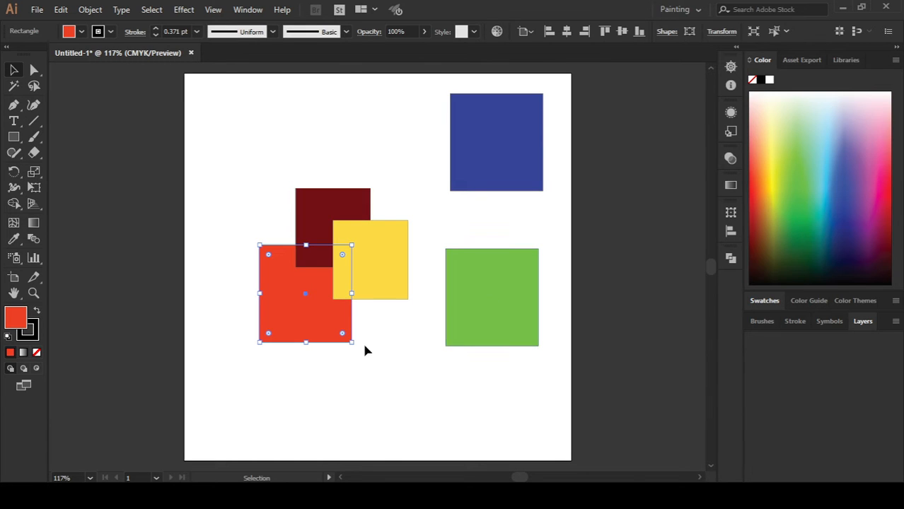
{"action": "right_click", "coordinate": [313, 364]}
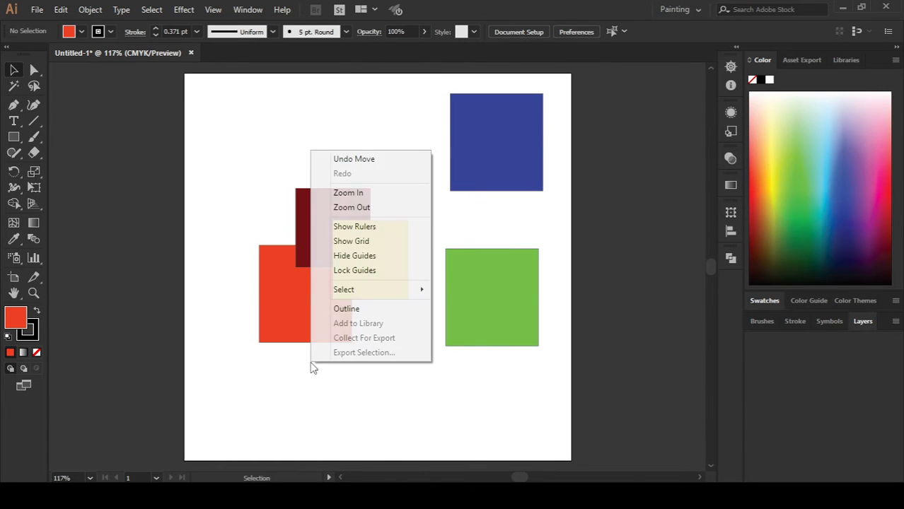
{"action": "left_click", "coordinate": [269, 319]}
{"action": "right_click", "coordinate": [305, 386]}
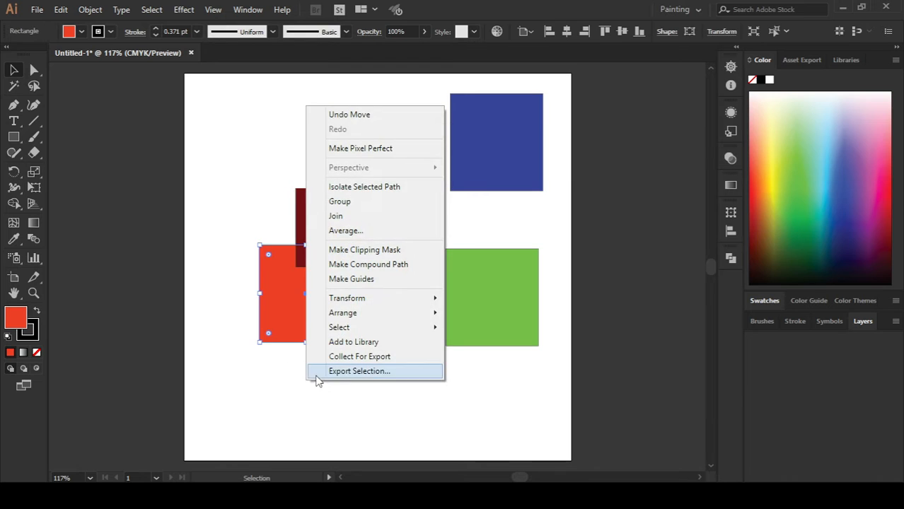
{"action": "left_click", "coordinate": [278, 401]}
{"action": "right_click", "coordinate": [280, 402]}
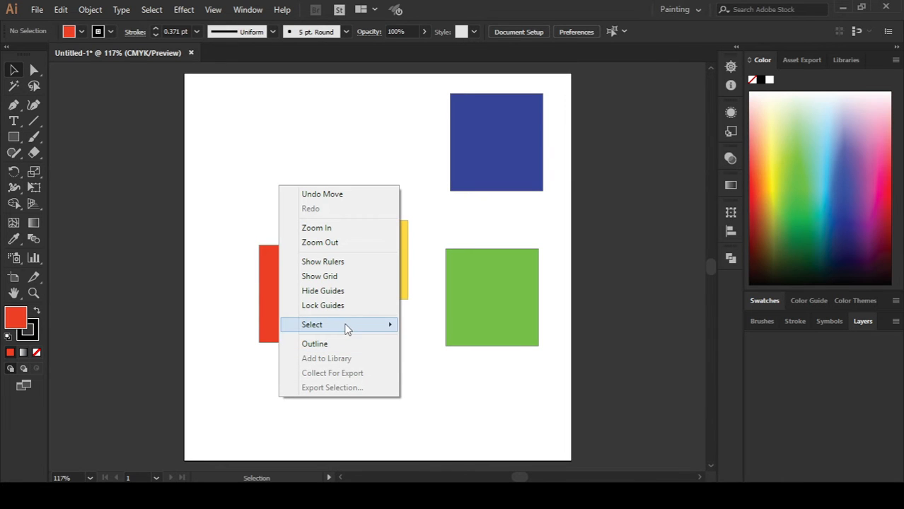
{"action": "mouse_move", "coordinate": [346, 325]}
{"action": "left_click", "coordinate": [440, 324]}
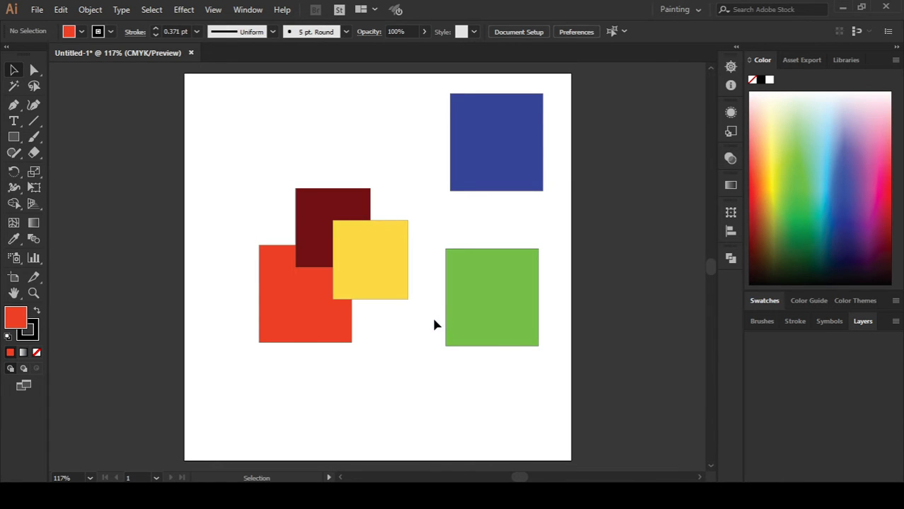
{"action": "left_click", "coordinate": [273, 324]}
{"action": "left_click", "coordinate": [306, 229]}
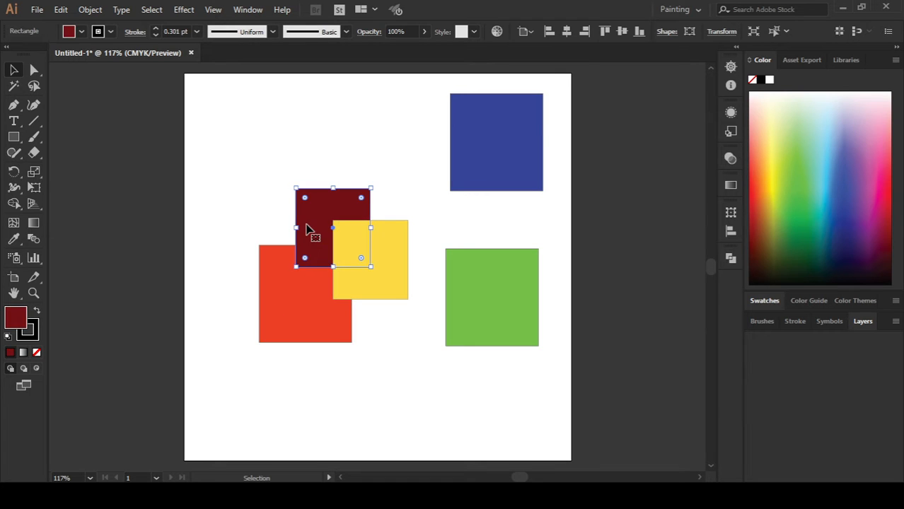
{"action": "right_click", "coordinate": [306, 228]}
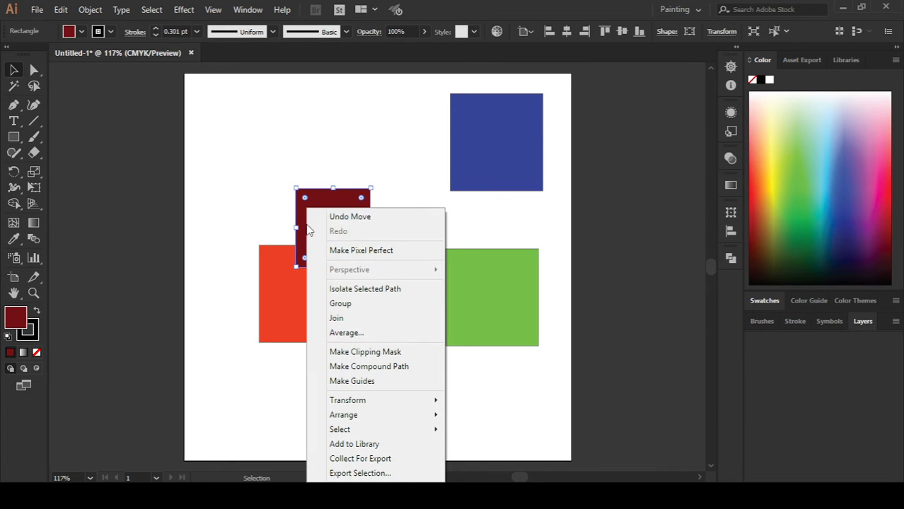
{"action": "left_click", "coordinate": [236, 406]}
- Select the three overlapping rectangles together and apply the First Object Above selection command
{"action": "left_click_drag", "start_coordinate": [236, 407], "coordinate": [389, 189]}
{"action": "right_click", "coordinate": [358, 247]}
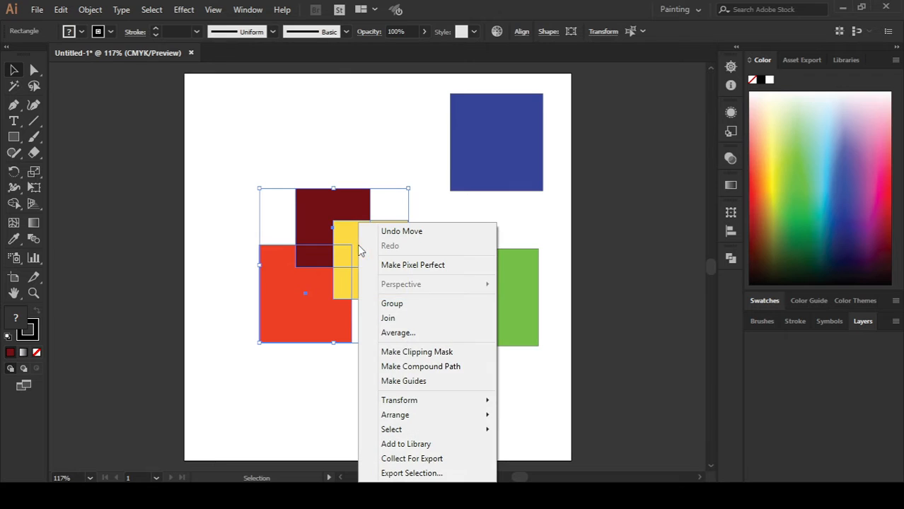
{"action": "mouse_move", "coordinate": [440, 430]}
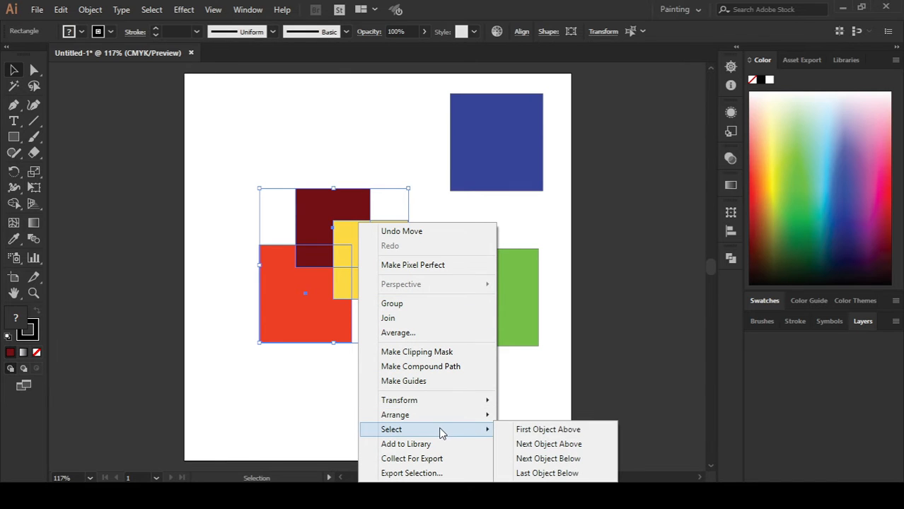
{"action": "left_click", "coordinate": [526, 430]}
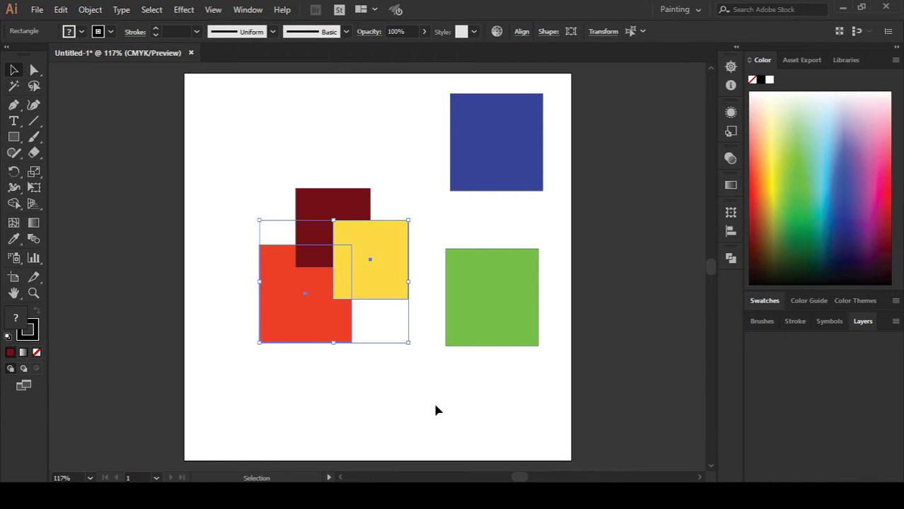
{"action": "left_click", "coordinate": [296, 363]}
{"action": "left_click", "coordinate": [301, 314]}
{"action": "right_click", "coordinate": [300, 313]}
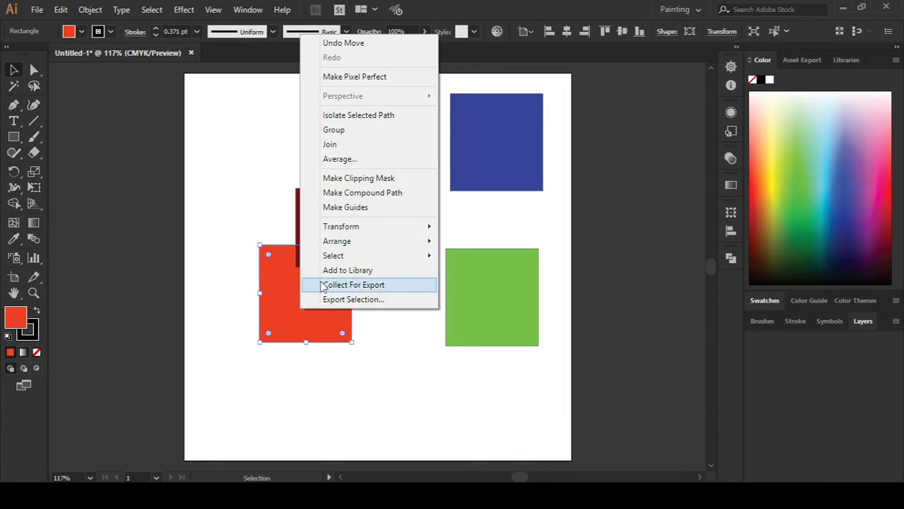
{"action": "mouse_move", "coordinate": [414, 258]}
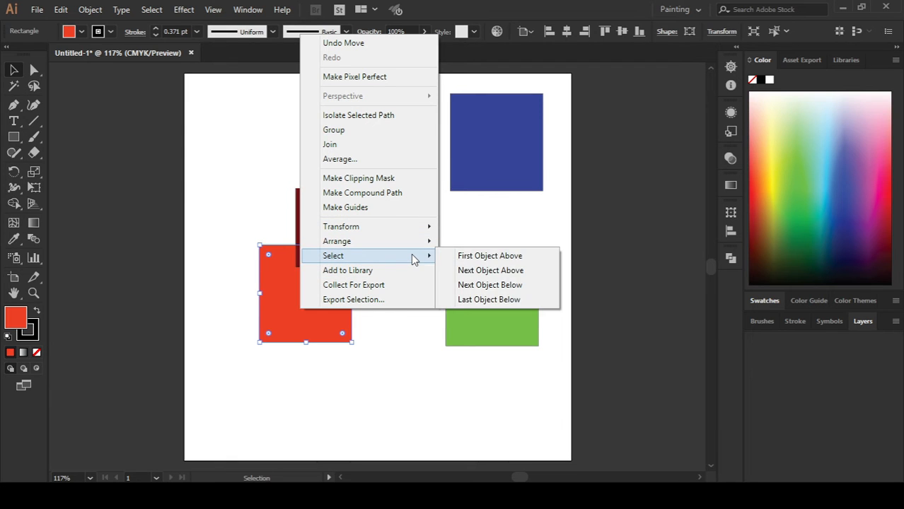
{"action": "left_click", "coordinate": [292, 388]}
- Select the three overlapping rectangles together and apply the Next Object Above selection command
{"action": "left_click_drag", "start_coordinate": [246, 396], "coordinate": [413, 199]}
{"action": "right_click", "coordinate": [356, 262]}
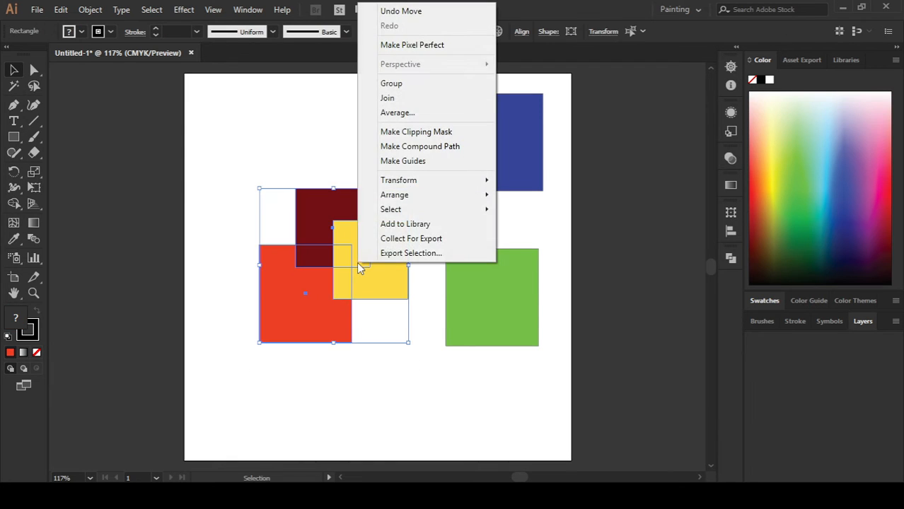
{"action": "mouse_move", "coordinate": [484, 210]}
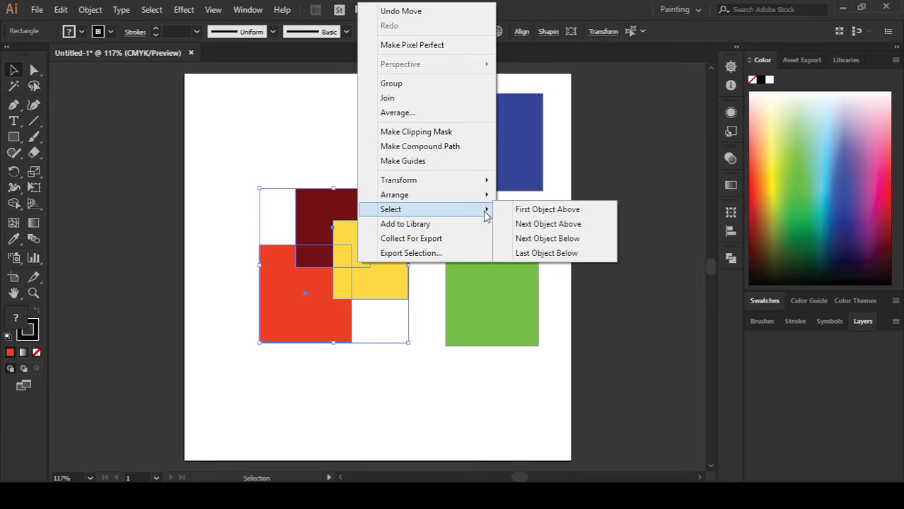
{"action": "left_click", "coordinate": [539, 225]}
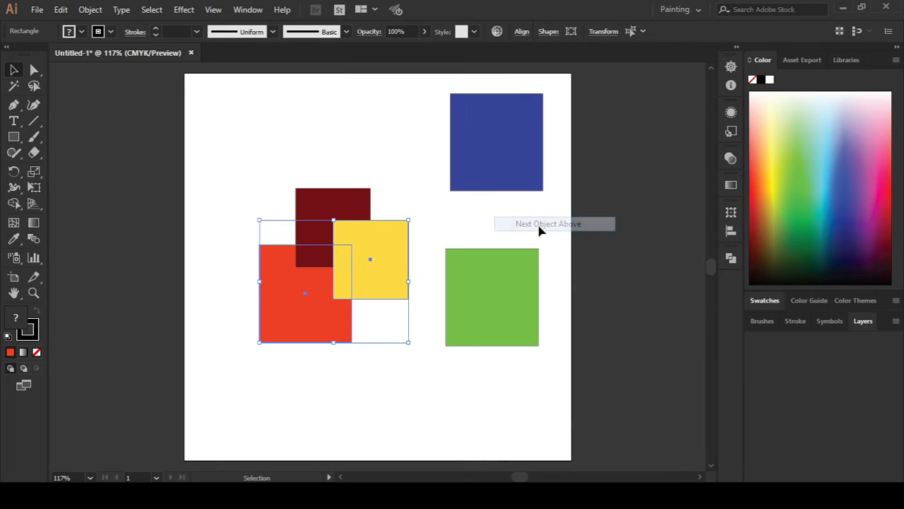
- Apply the Next Object Below and Last Object Below selection commands to the selected rectangles, and clear the selection
{"action": "right_click", "coordinate": [298, 313]}
{"action": "mouse_move", "coordinate": [367, 262]}
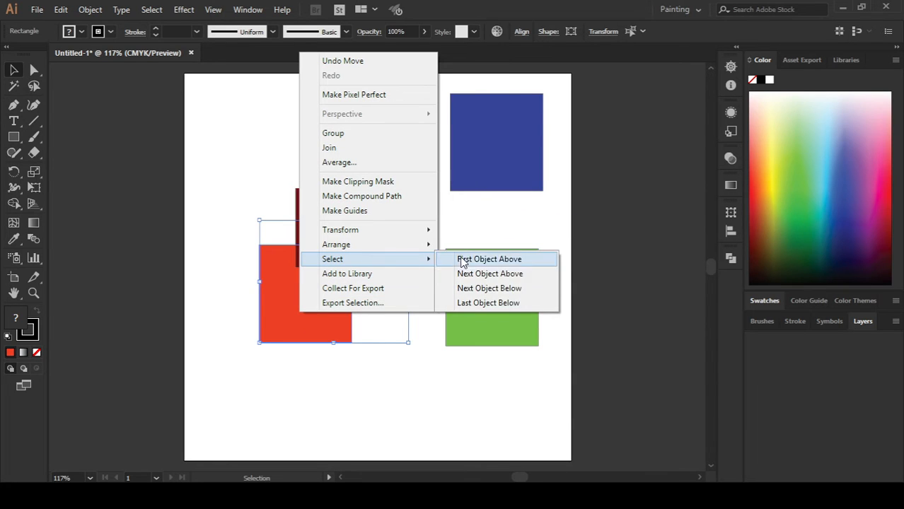
{"action": "left_click", "coordinate": [469, 291]}
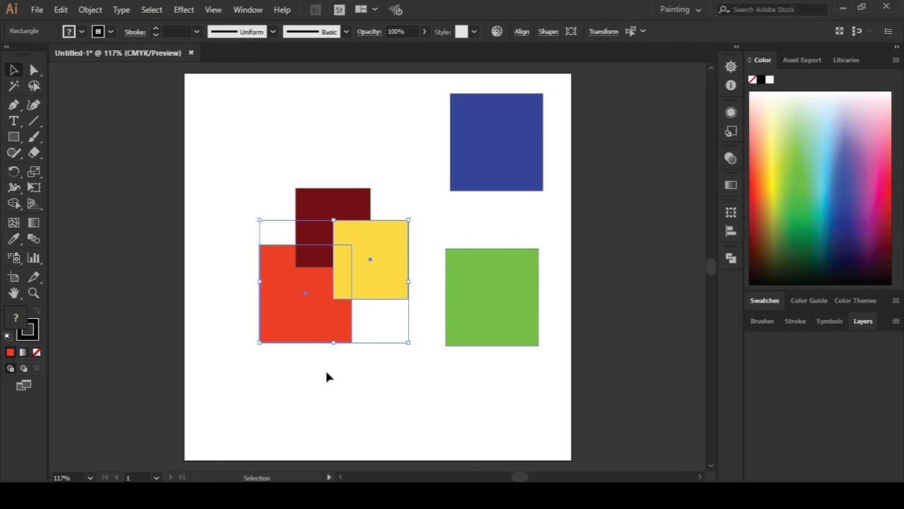
{"action": "right_click", "coordinate": [380, 280]}
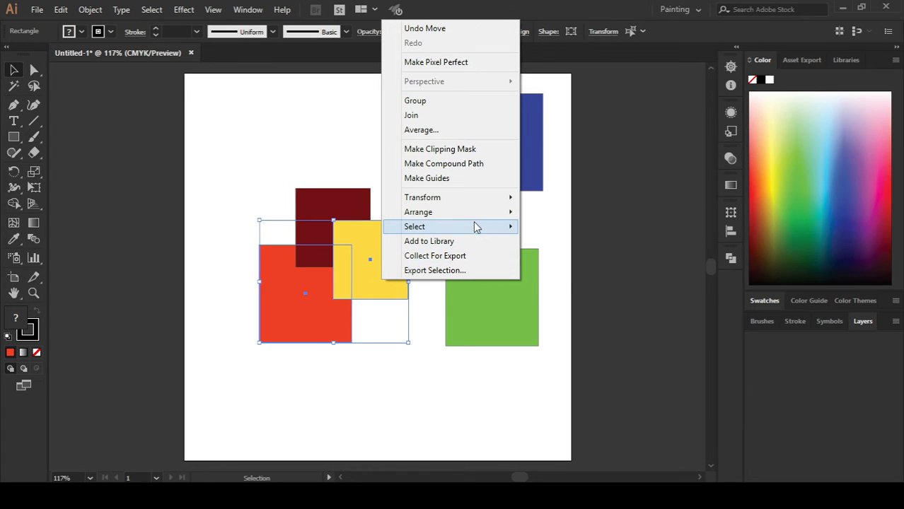
{"action": "mouse_move", "coordinate": [514, 228]}
{"action": "left_click", "coordinate": [543, 275]}
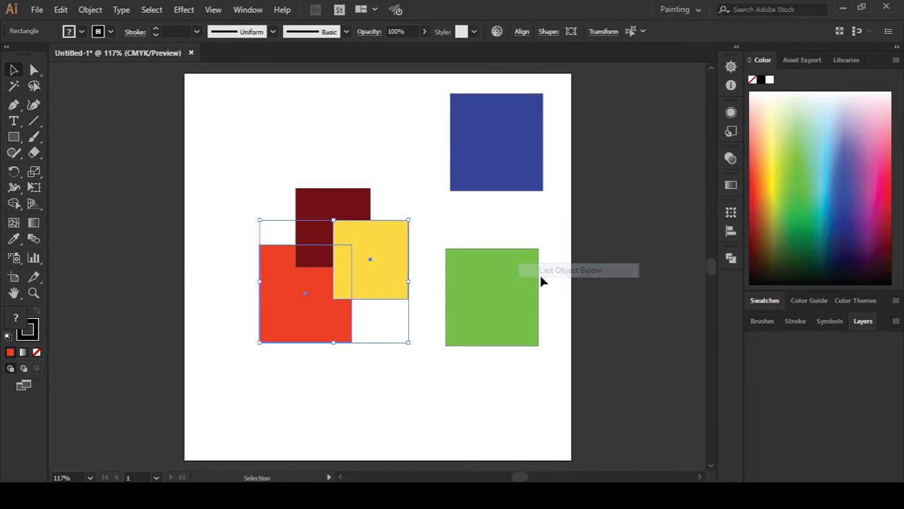
{"action": "left_click", "coordinate": [369, 380]}
- Separate the three overlapping rectangles, moving the red one down-left, the dark red one up-left and the yellow one slightly right
{"action": "left_click_drag", "start_coordinate": [252, 146], "coordinate": [364, 419]}
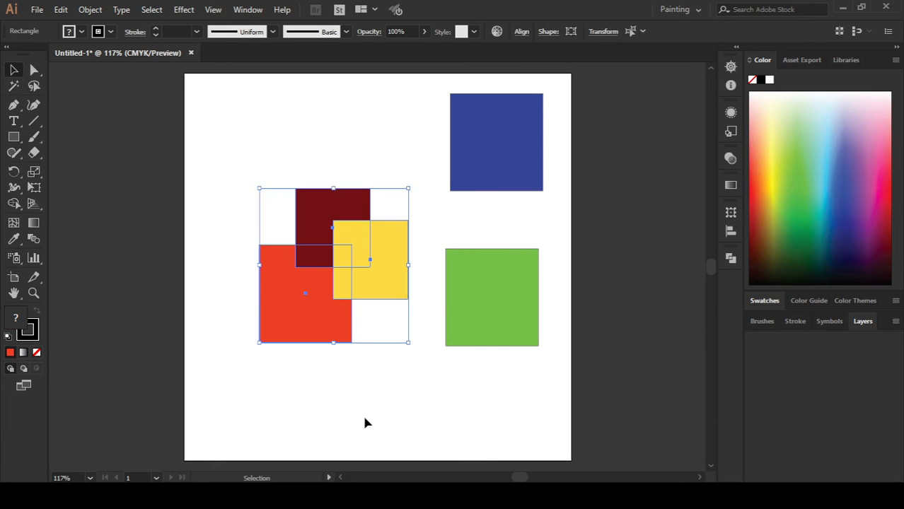
{"action": "left_click", "coordinate": [363, 415]}
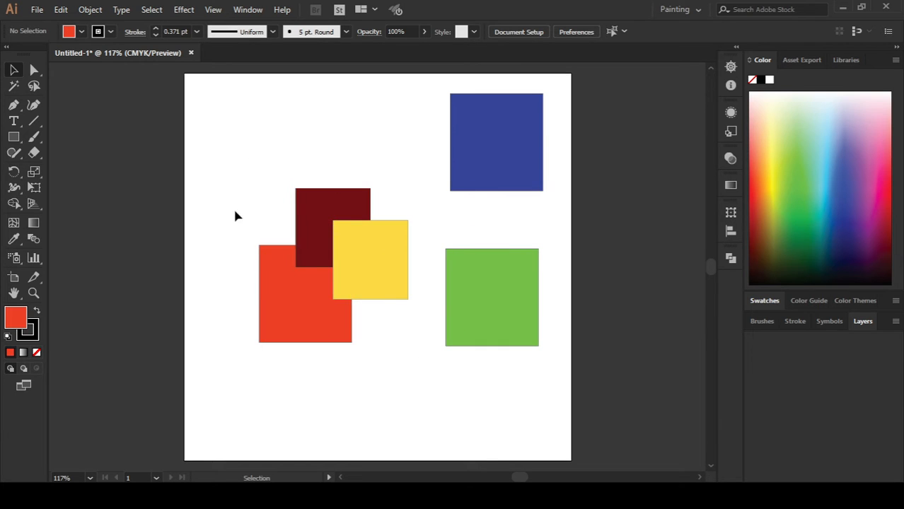
{"action": "left_click_drag", "start_coordinate": [296, 313], "coordinate": [250, 336]}
{"action": "left_click_drag", "start_coordinate": [320, 241], "coordinate": [270, 162]}
{"action": "left_click_drag", "start_coordinate": [376, 256], "coordinate": [395, 263]}
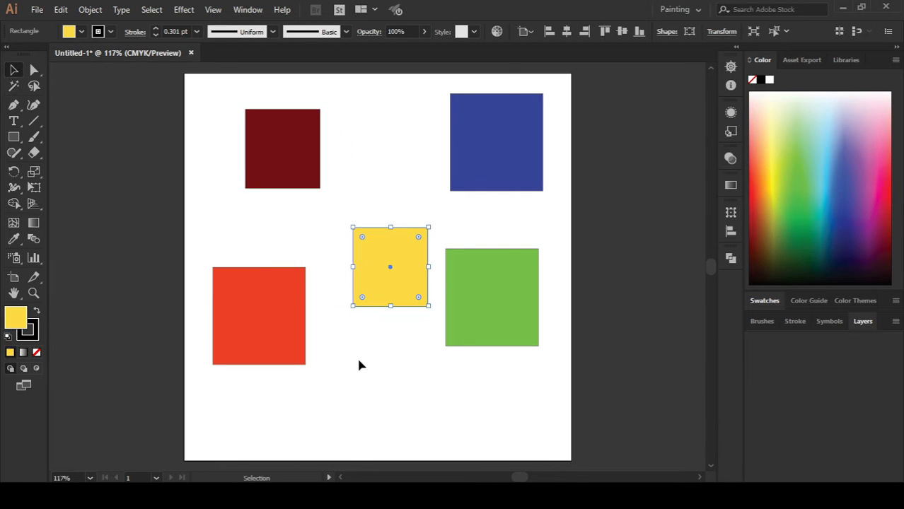
- Select the dark red, red and yellow rectangles one at a time
{"action": "right_click", "coordinate": [369, 297]}
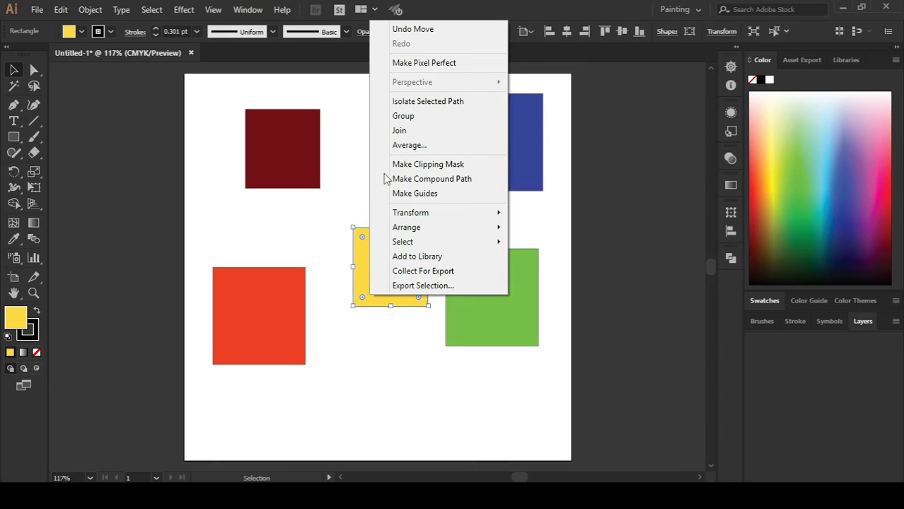
{"action": "left_click", "coordinate": [220, 124]}
{"action": "left_click", "coordinate": [272, 147]}
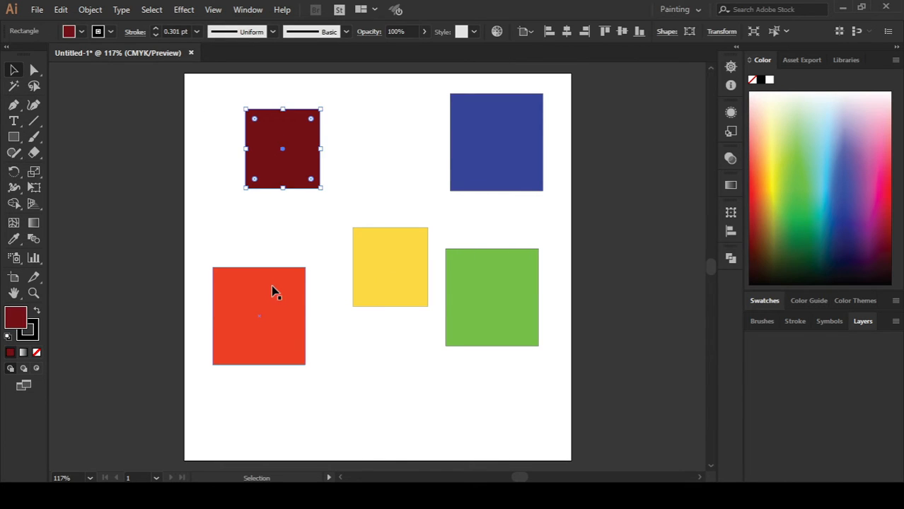
{"action": "left_click", "coordinate": [273, 294]}
{"action": "left_click", "coordinate": [387, 289]}
- Select the dark red, red and yellow rectangles together, group them, and clear the selection
{"action": "left_click_drag", "start_coordinate": [173, 129], "coordinate": [402, 360]}
{"action": "right_click", "coordinate": [376, 295]}
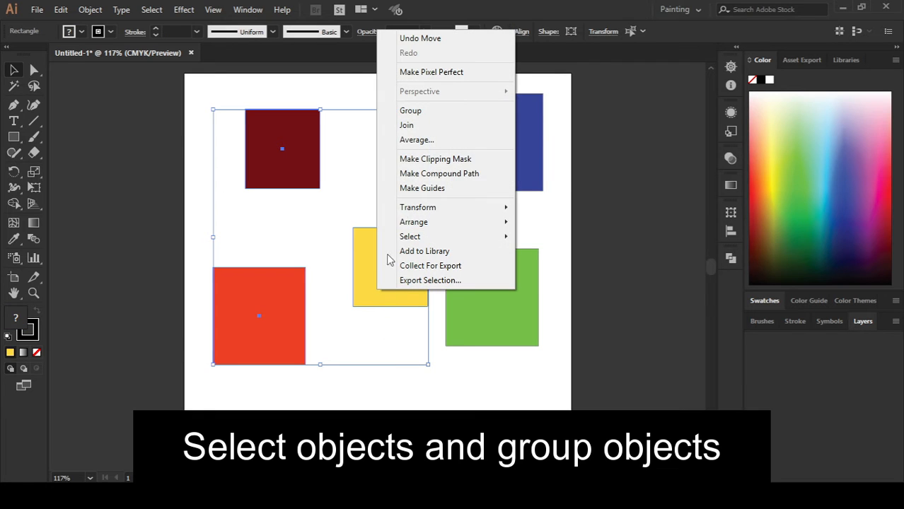
{"action": "left_click", "coordinate": [426, 115]}
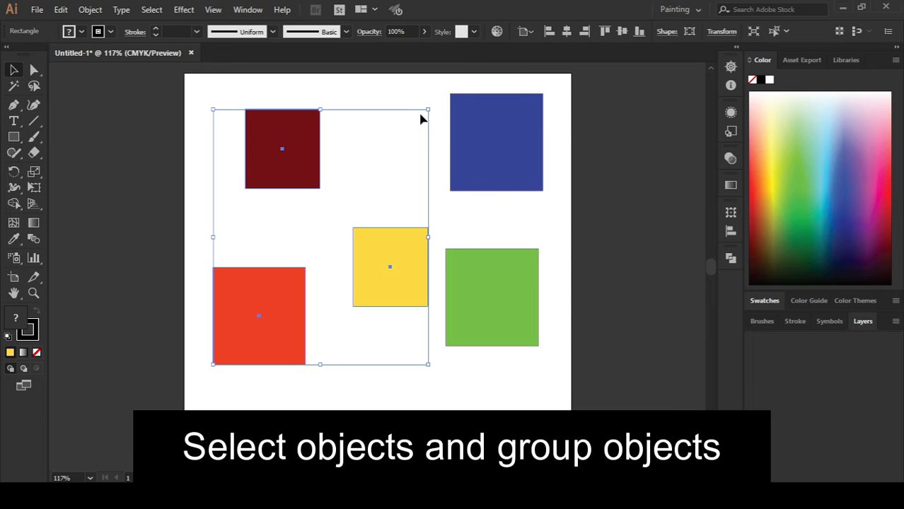
{"action": "left_click", "coordinate": [156, 276]}
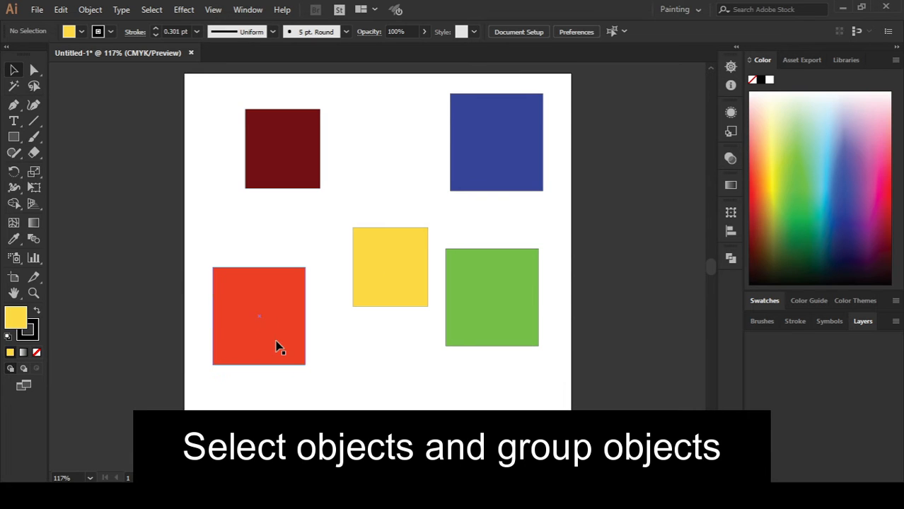
- Move the grouped rectangles slightly down as a unit, clear the selection, and select the group again
{"action": "left_click", "coordinate": [277, 173]}
{"action": "left_click_drag", "start_coordinate": [290, 322], "coordinate": [300, 351]}
{"action": "left_click", "coordinate": [373, 198]}
{"action": "left_click_drag", "start_coordinate": [266, 90], "coordinate": [397, 263]}
{"action": "mouse_move", "coordinate": [322, 202]}
{"action": "left_mouse_down"}
{"action": "mouse_move", "coordinate": [297, 195]}
{"action": "mouse_move", "coordinate": [313, 198]}
{"action": "left_mouse_up"}
{"action": "left_click", "coordinate": [361, 121]}
{"action": "left_click", "coordinate": [307, 186]}
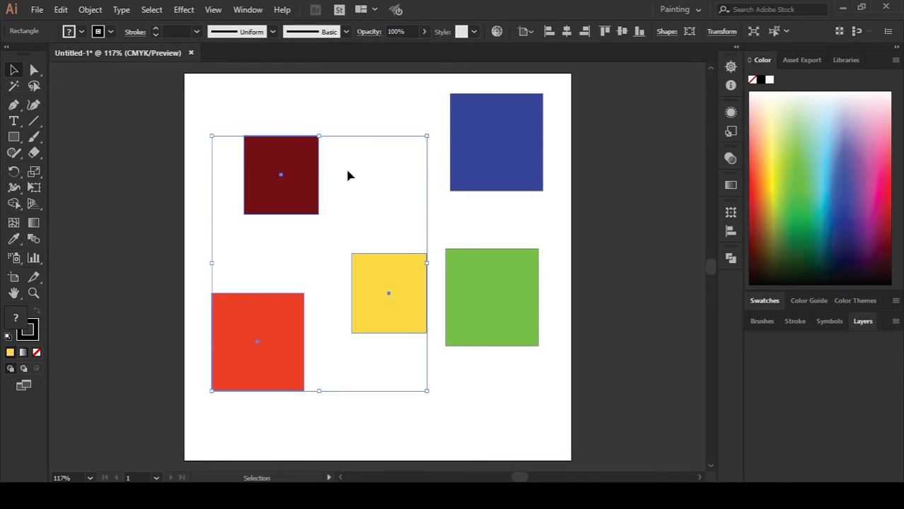
- Select the blue rectangle, the green rectangle and the group in turn, and clear the selection
{"action": "left_click", "coordinate": [466, 154]}
{"action": "left_click", "coordinate": [495, 331]}
{"action": "left_click", "coordinate": [268, 178]}
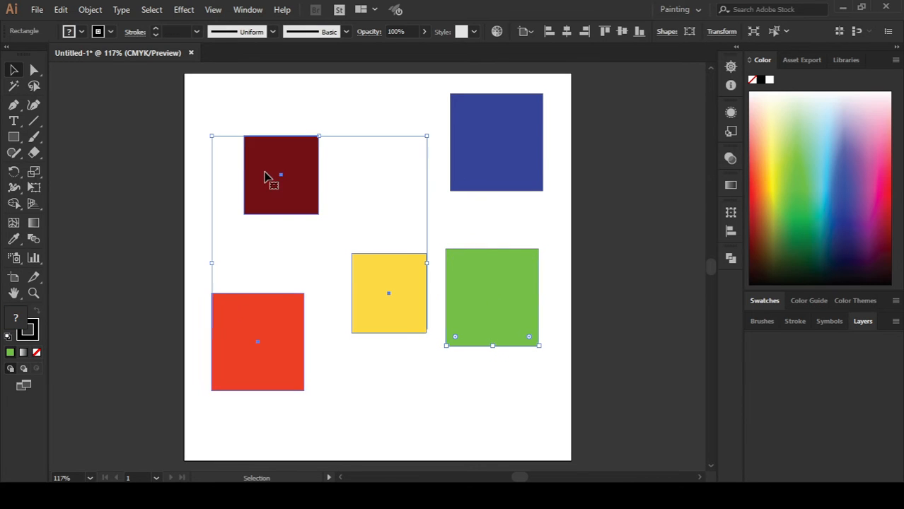
{"action": "left_click", "coordinate": [317, 262]}
- Open the Rotate options for the grouped rectangles and close them with the angle left at 0°
{"action": "right_click", "coordinate": [281, 321]}
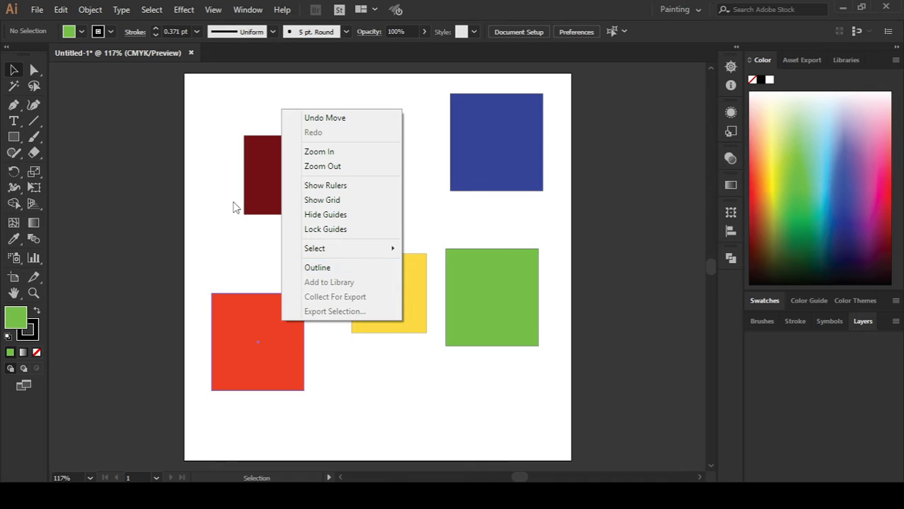
{"action": "left_click", "coordinate": [209, 273]}
{"action": "left_click", "coordinate": [282, 193]}
{"action": "right_click", "coordinate": [291, 201]}
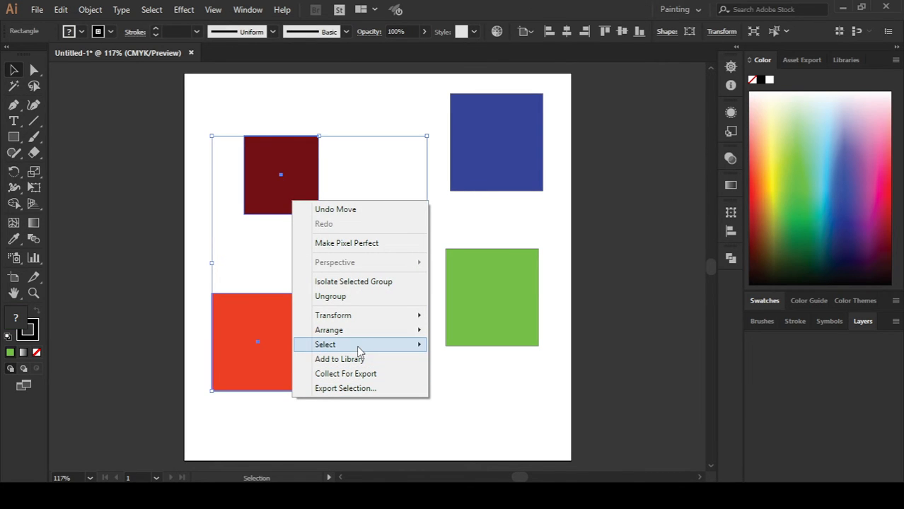
{"action": "mouse_move", "coordinate": [396, 335]}
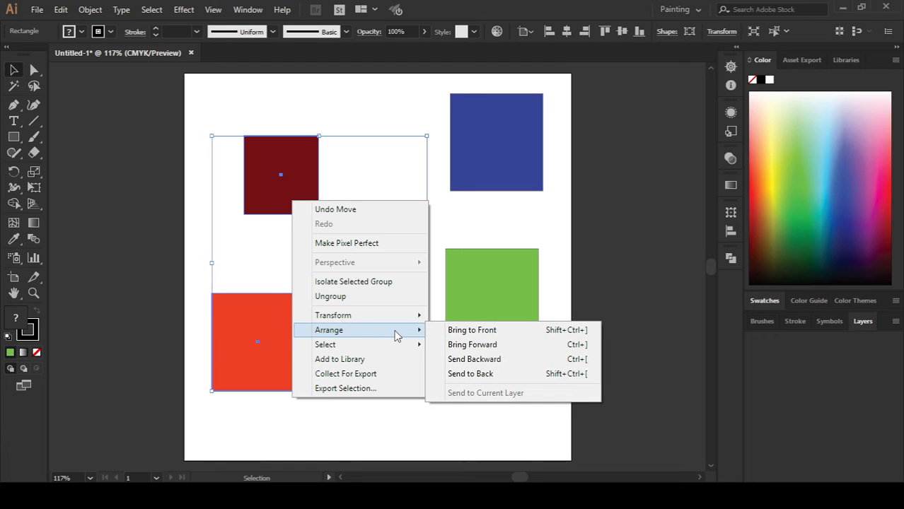
{"action": "mouse_move", "coordinate": [415, 322]}
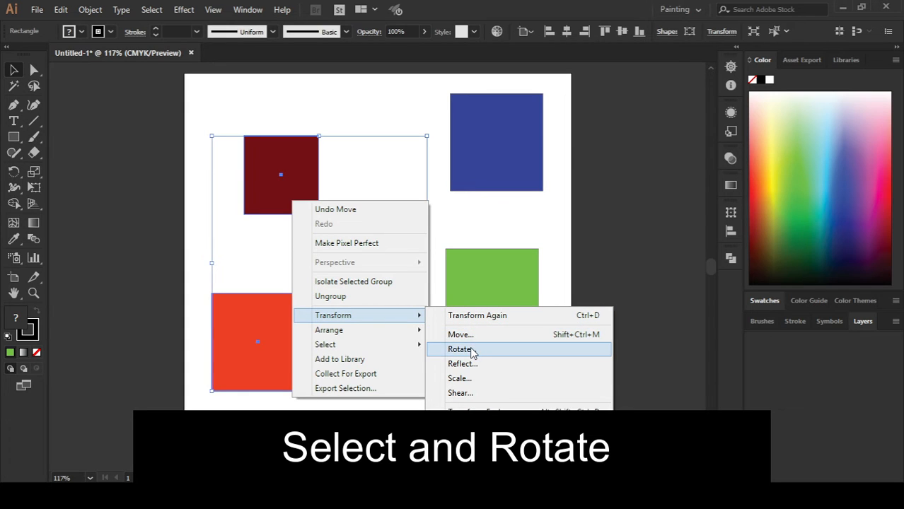
{"action": "left_click", "coordinate": [459, 350]}
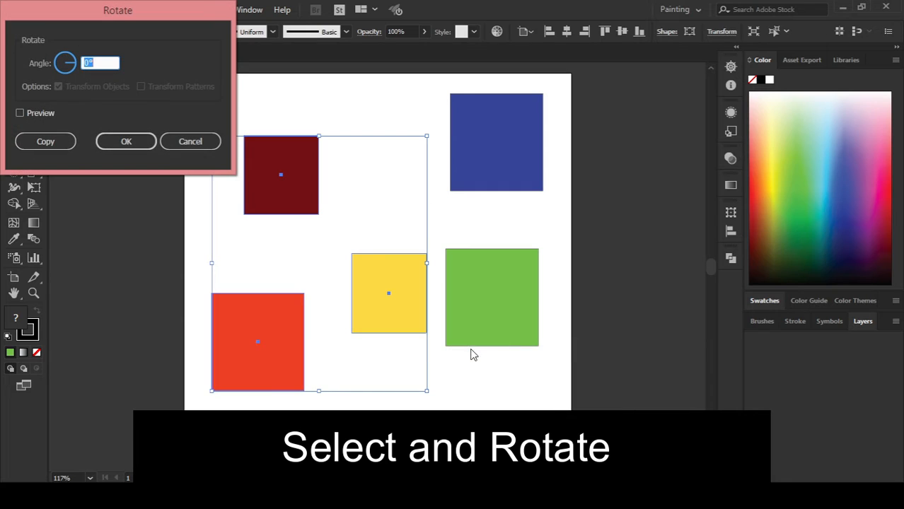
{"action": "left_click", "coordinate": [110, 148]}
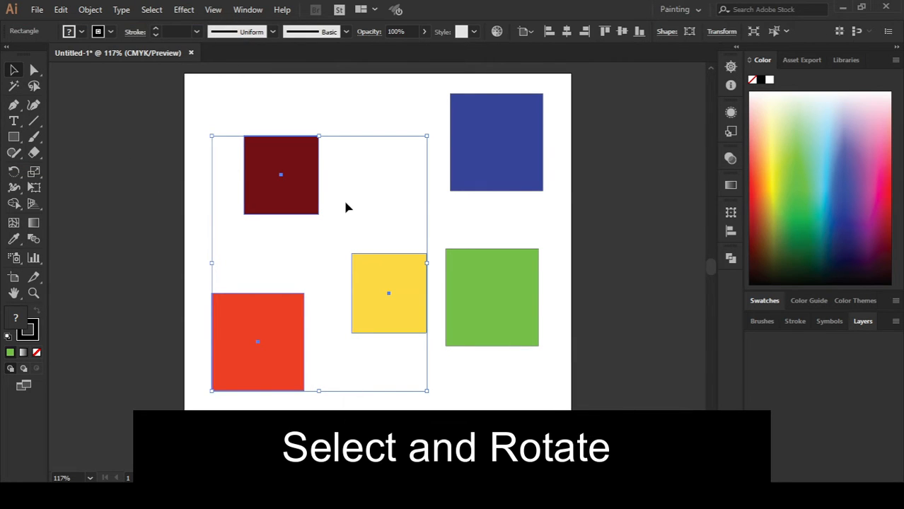
- Rotate the grouped rectangles freehand so that the red one sits above the yellow and dark red ones
{"action": "left_click", "coordinate": [345, 200]}
{"action": "left_click", "coordinate": [295, 195]}
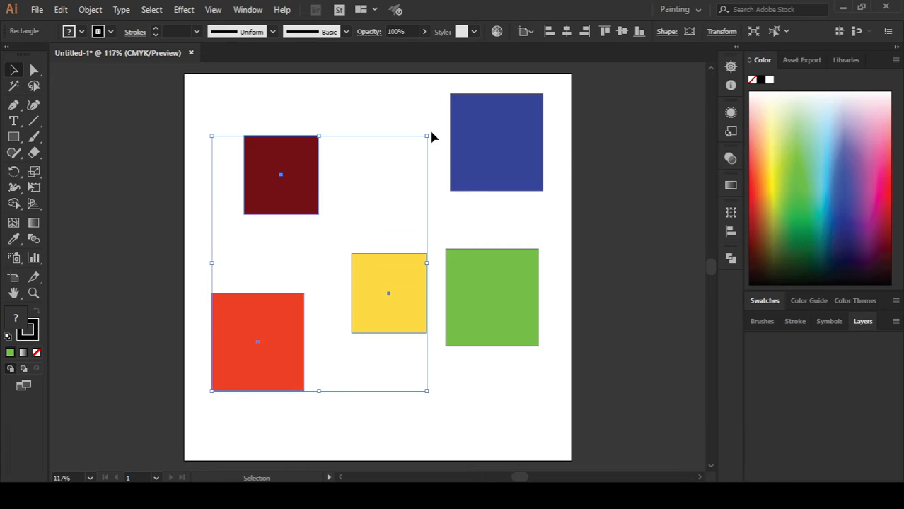
{"action": "left_click_drag", "start_coordinate": [431, 131], "coordinate": [416, 363]}
{"action": "left_click_drag", "start_coordinate": [193, 142], "coordinate": [304, 105]}
- Rotate the blue rectangle slightly clockwise and move the green rectangle slightly right and down, clear of the dark red one
{"action": "left_click", "coordinate": [465, 146]}
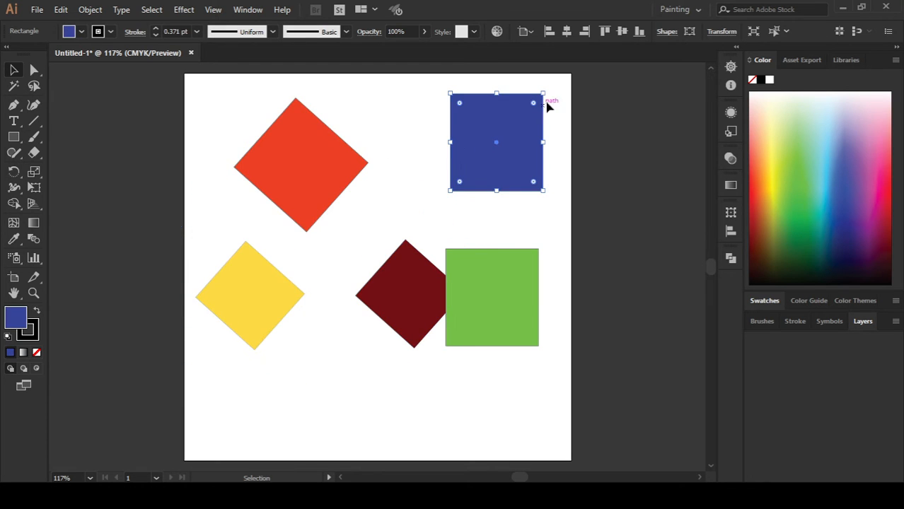
{"action": "left_click_drag", "start_coordinate": [591, 155], "coordinate": [563, 145]}
{"action": "left_click", "coordinate": [485, 230]}
{"action": "left_click_drag", "start_coordinate": [488, 302], "coordinate": [511, 307]}
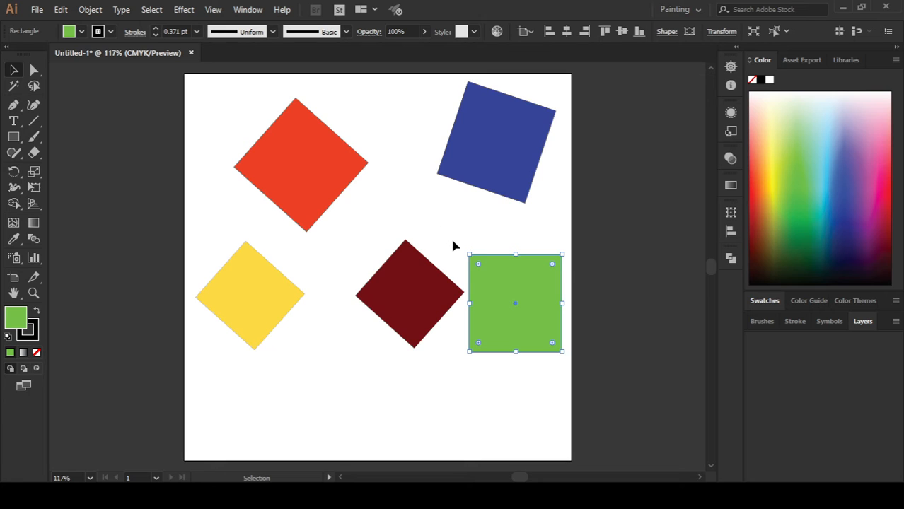
- Reflect the group of red, yellow and dark red rectangles across the vertical axis
{"action": "left_click", "coordinate": [464, 162]}
{"action": "left_click", "coordinate": [302, 178]}
{"action": "right_click", "coordinate": [304, 179]}
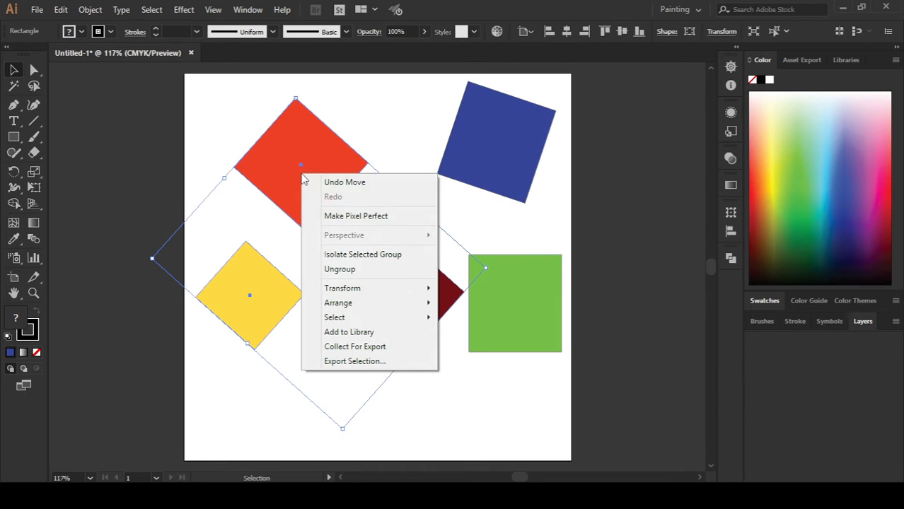
{"action": "mouse_move", "coordinate": [403, 290]}
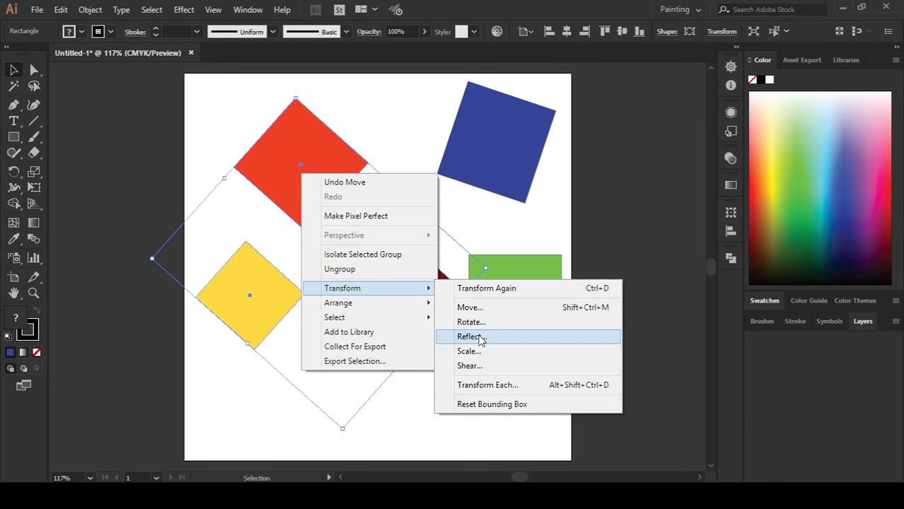
{"action": "left_click", "coordinate": [478, 338]}
{"action": "left_click", "coordinate": [121, 219]}
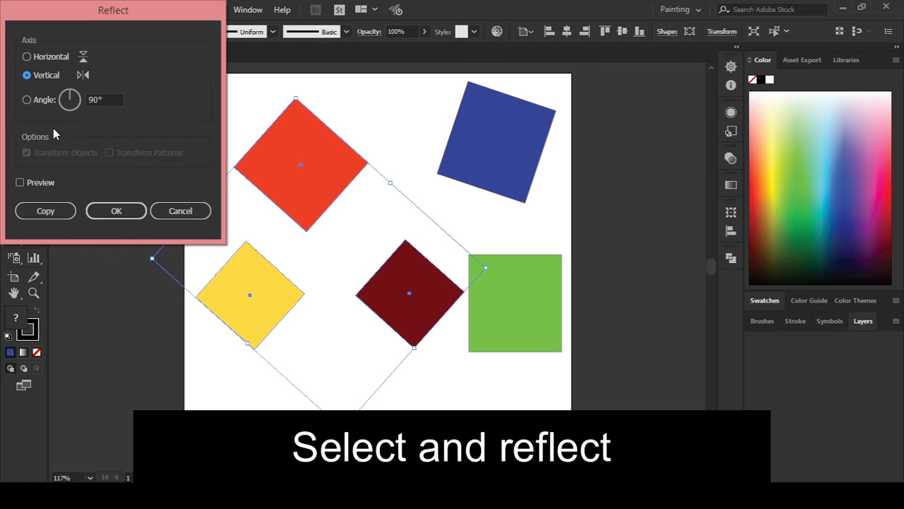
{"action": "left_click", "coordinate": [99, 210]}
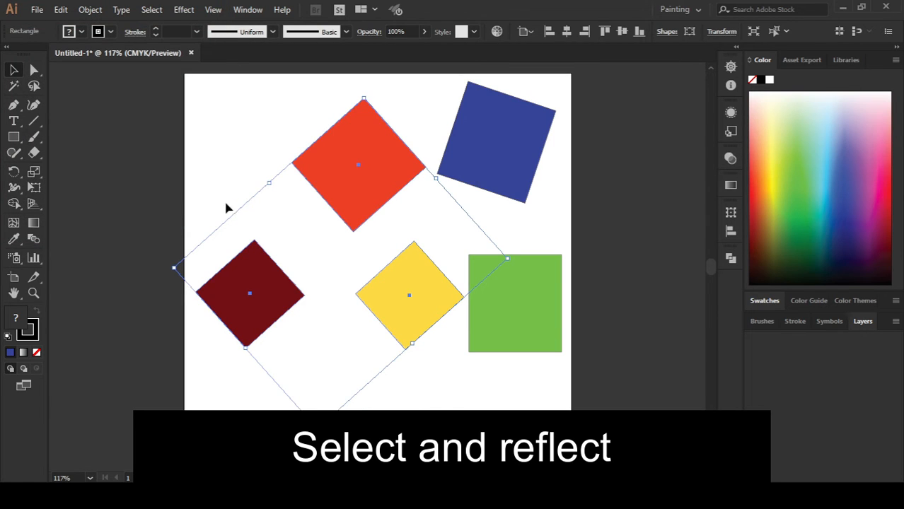
- Create a copy of the group of red, yellow and dark red rectangles reflected across the vertical axis, with the preview on
{"action": "left_click", "coordinate": [196, 147]}
{"action": "left_click_drag", "start_coordinate": [195, 147], "coordinate": [356, 345]}
{"action": "right_click", "coordinate": [351, 205]}
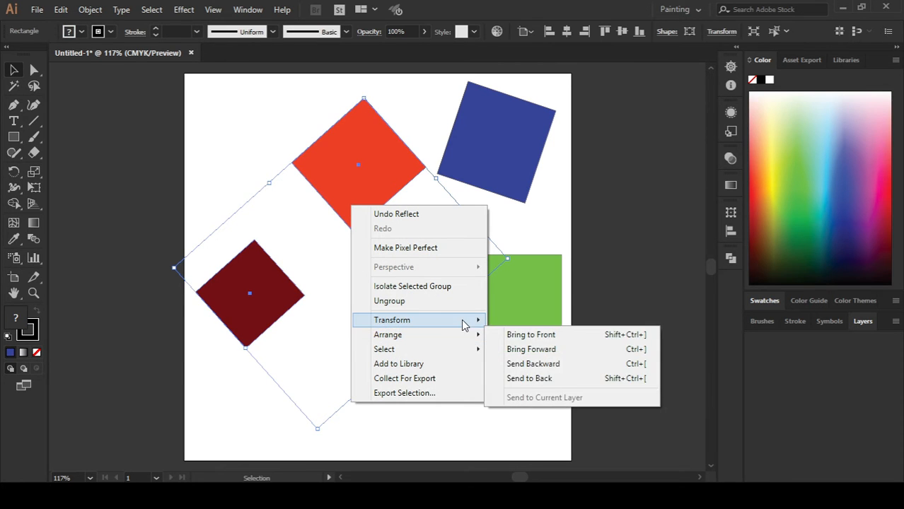
{"action": "mouse_move", "coordinate": [465, 320]}
{"action": "left_click", "coordinate": [521, 369]}
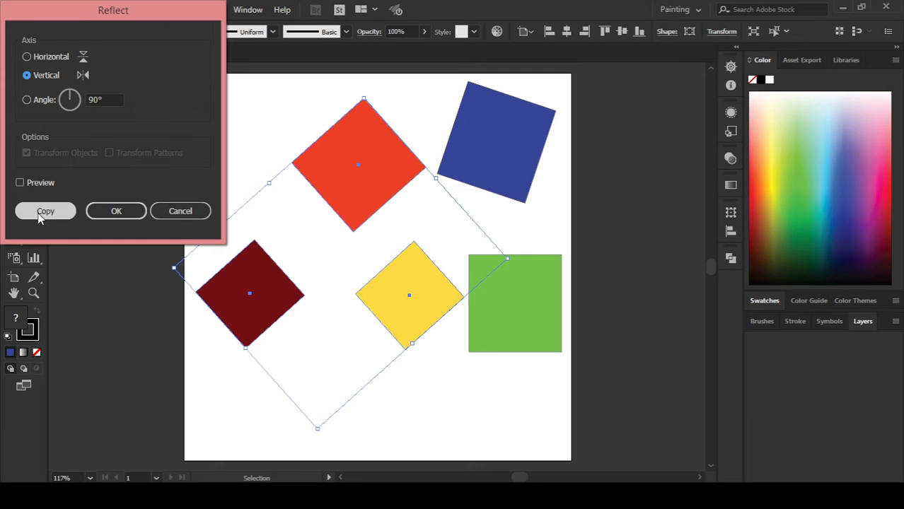
{"action": "left_click", "coordinate": [21, 184]}
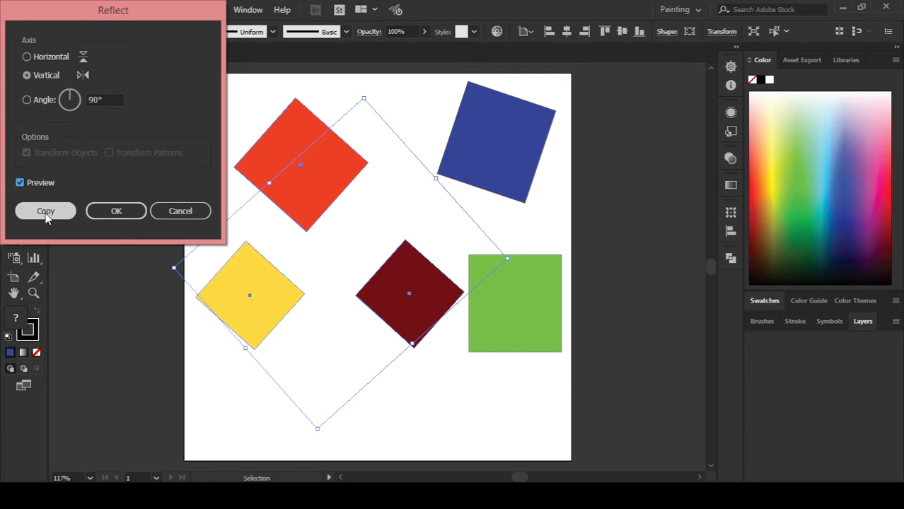
{"action": "left_click", "coordinate": [46, 213]}
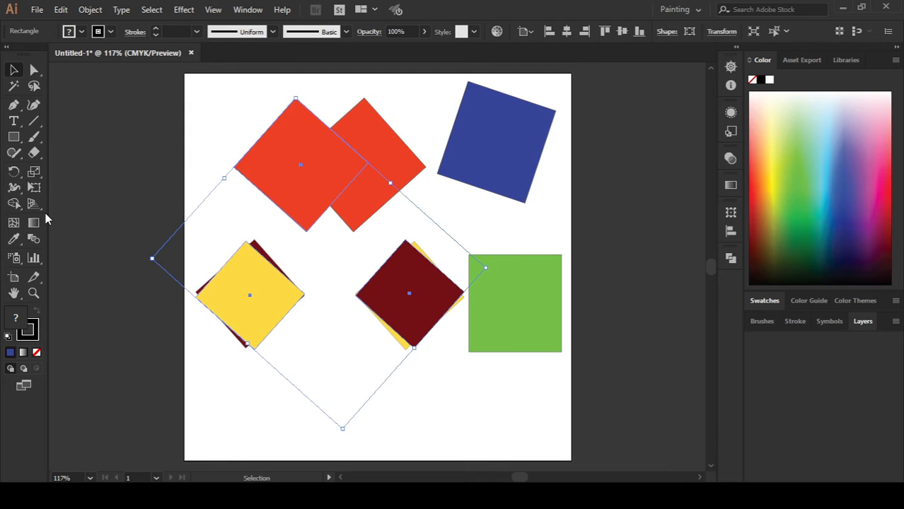
- Move the reflected copy up and left, away from the original group, and delete it
{"action": "left_click_drag", "start_coordinate": [293, 202], "coordinate": [184, 169]}
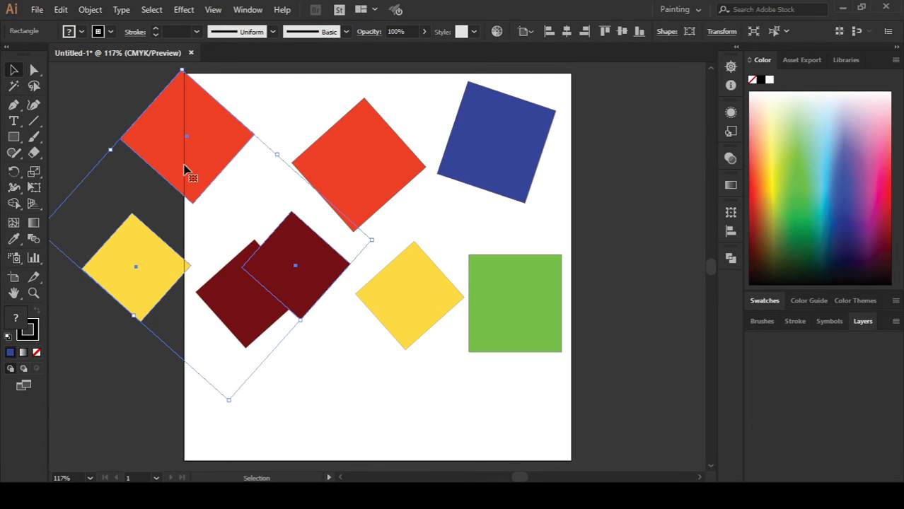
{"action": "key", "text": "Delete"}
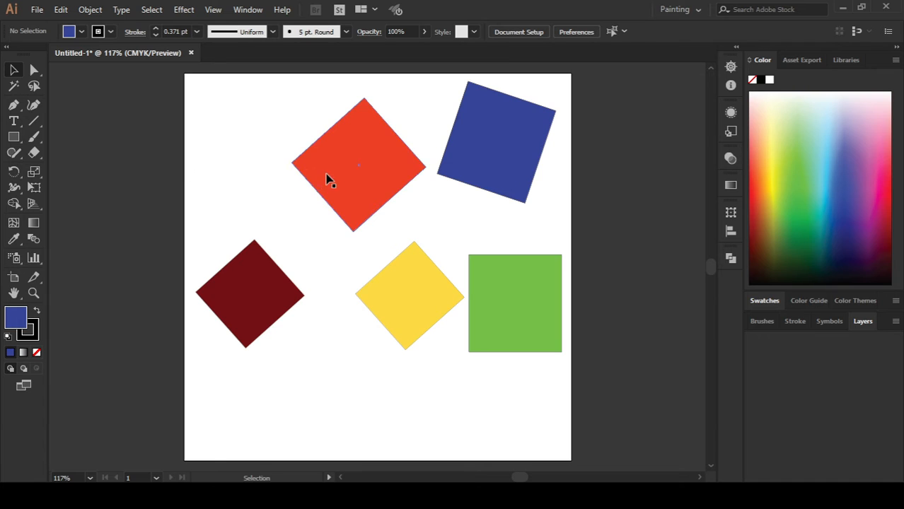
- Move the remaining group at an angle of 320° with the Move command, and shift it freehand up and left, clear of the green rectangle
{"action": "left_click", "coordinate": [328, 181]}
{"action": "right_click", "coordinate": [329, 176]}
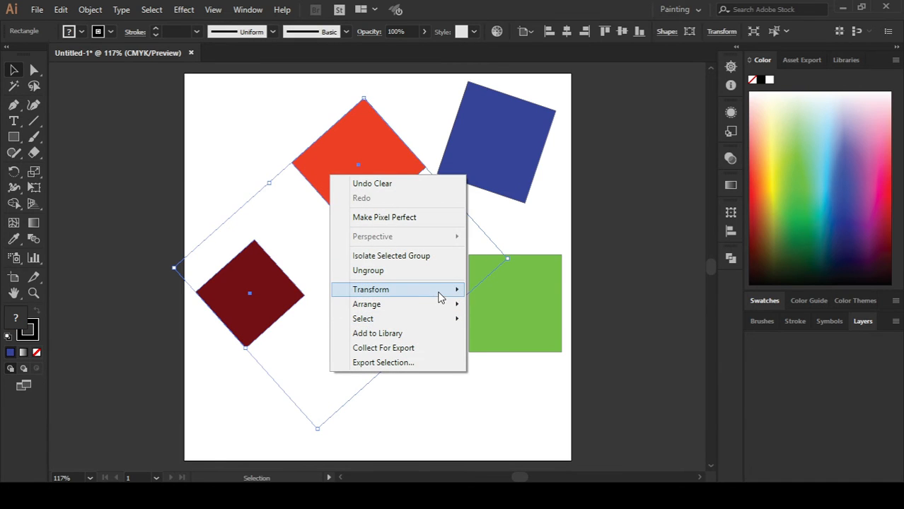
{"action": "mouse_move", "coordinate": [441, 295]}
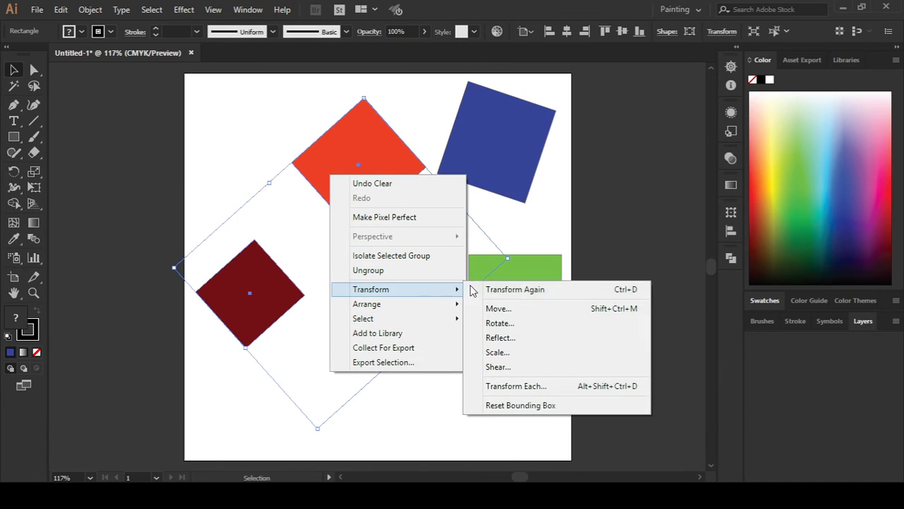
{"action": "left_click", "coordinate": [524, 309]}
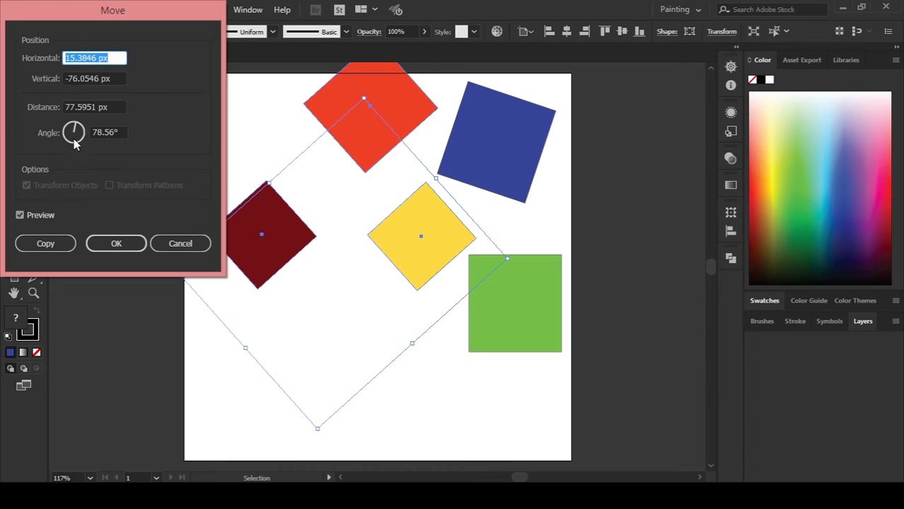
{"action": "left_click_drag", "start_coordinate": [75, 131], "coordinate": [85, 141]}
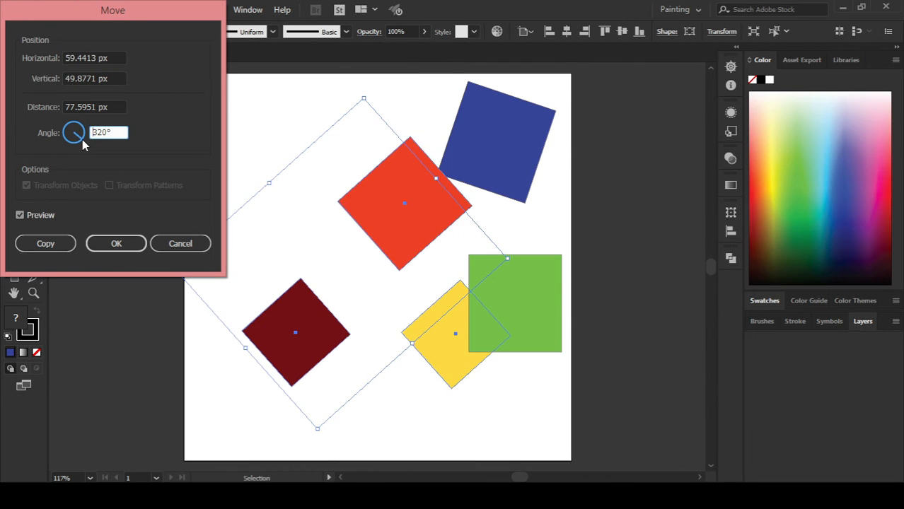
{"action": "left_click", "coordinate": [115, 243]}
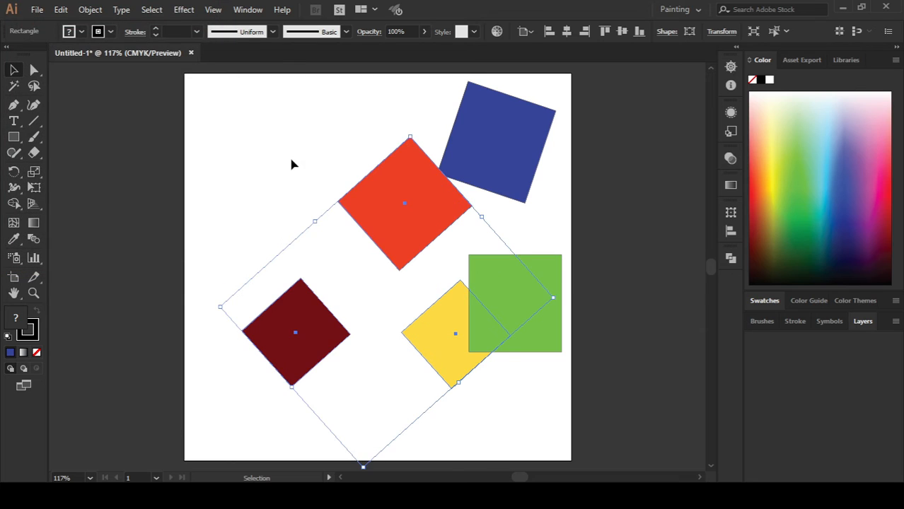
{"action": "left_click", "coordinate": [291, 164]}
{"action": "left_click_drag", "start_coordinate": [382, 201], "coordinate": [335, 177]}
- Open the Scale options for the grouped rectangles and close them with the uniform scale left at 100%
{"action": "right_click", "coordinate": [333, 176]}
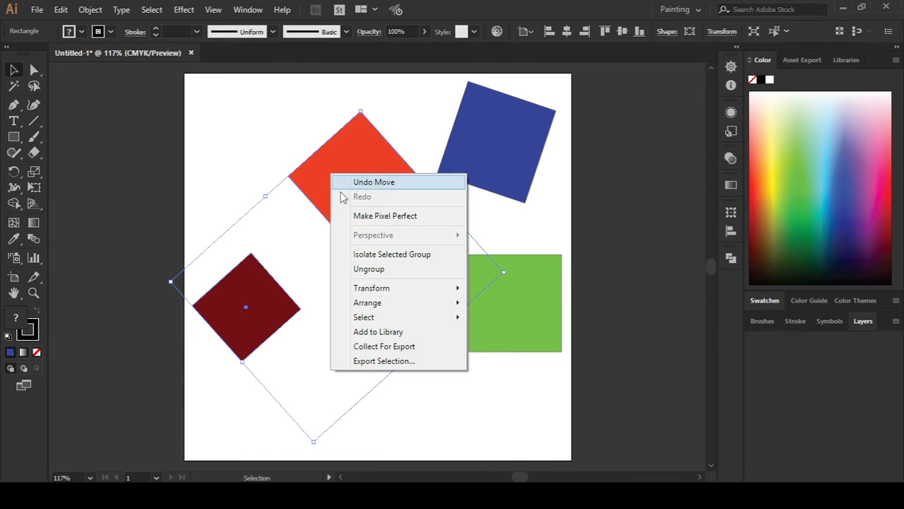
{"action": "mouse_move", "coordinate": [456, 288]}
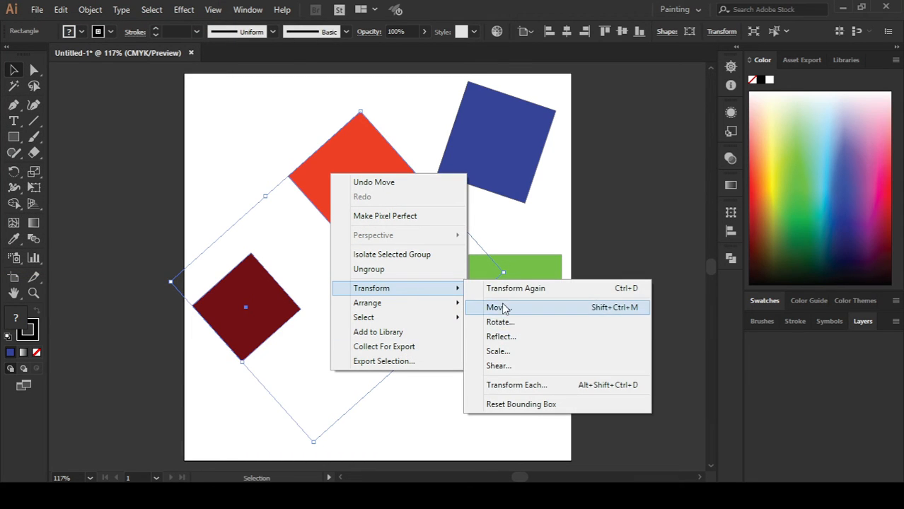
{"action": "left_click", "coordinate": [510, 352]}
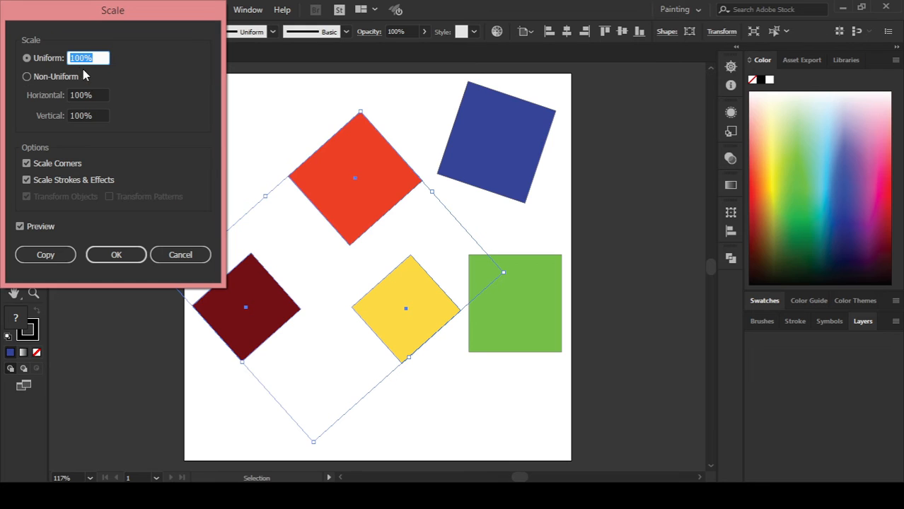
{"action": "left_click", "coordinate": [96, 257]}
{"action": "left_click", "coordinate": [163, 166]}
- Shear the grouped rectangles by 355° along an axis angled at 80°, after previewing the horizontal and vertical axes
{"action": "left_click", "coordinate": [311, 176]}
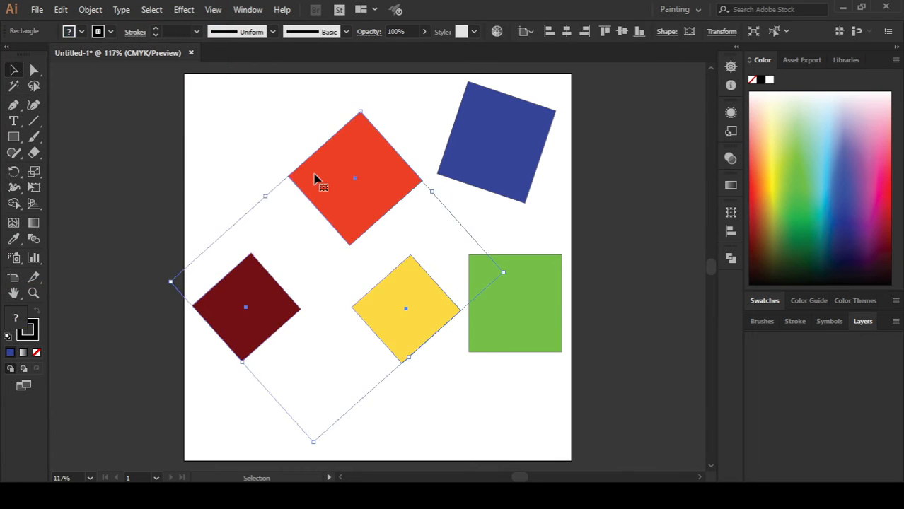
{"action": "right_click", "coordinate": [314, 175]}
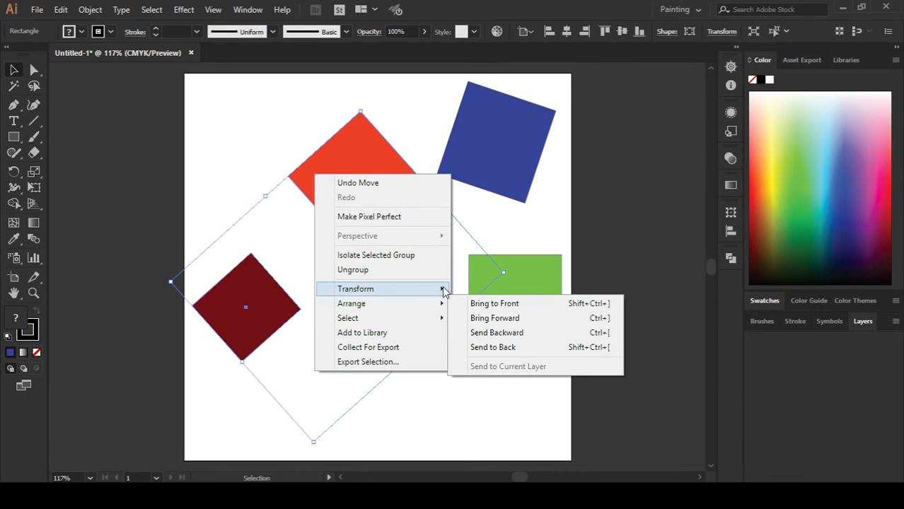
{"action": "mouse_move", "coordinate": [440, 291]}
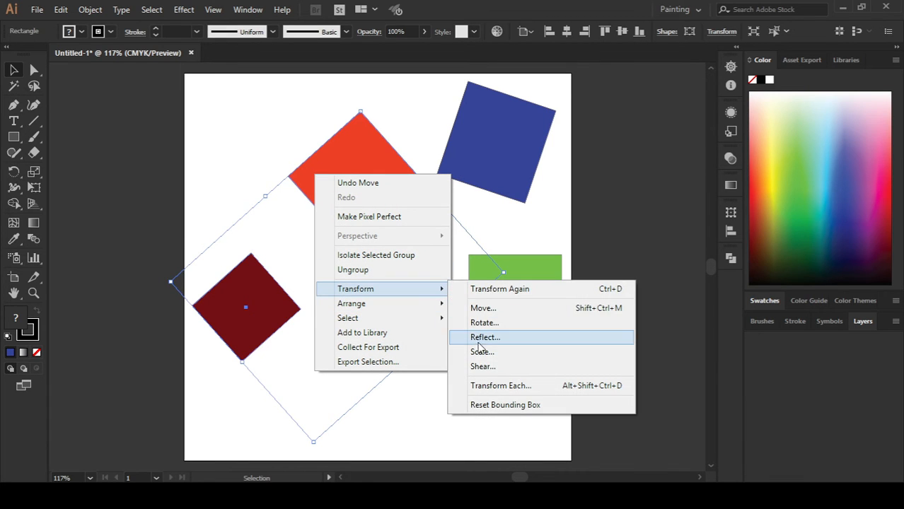
{"action": "left_click", "coordinate": [485, 366]}
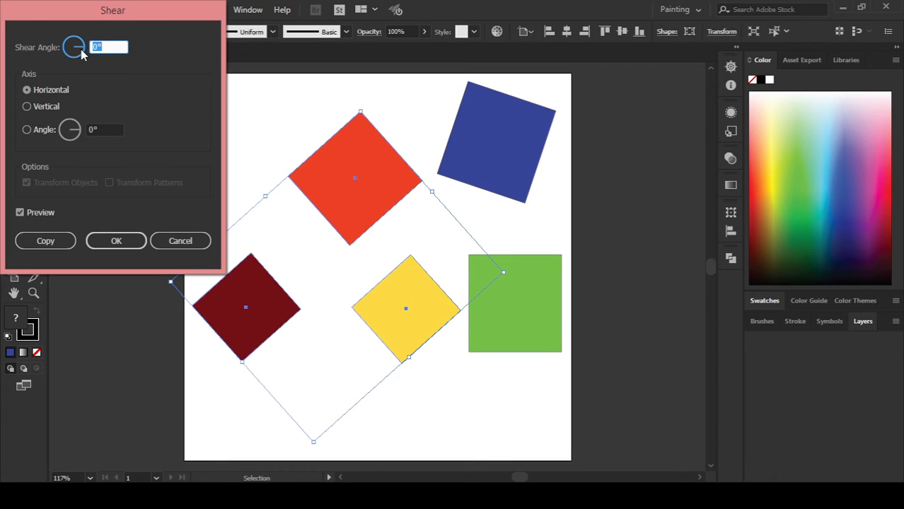
{"action": "mouse_move", "coordinate": [81, 53]}
{"action": "left_mouse_down"}
{"action": "mouse_move", "coordinate": [76, 62]}
{"action": "mouse_move", "coordinate": [84, 51]}
{"action": "left_mouse_up"}
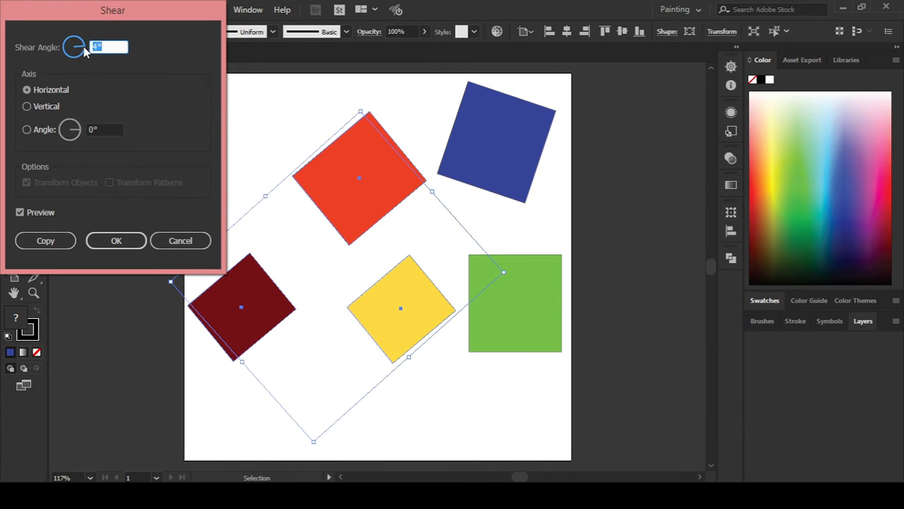
{"action": "left_click", "coordinate": [30, 107]}
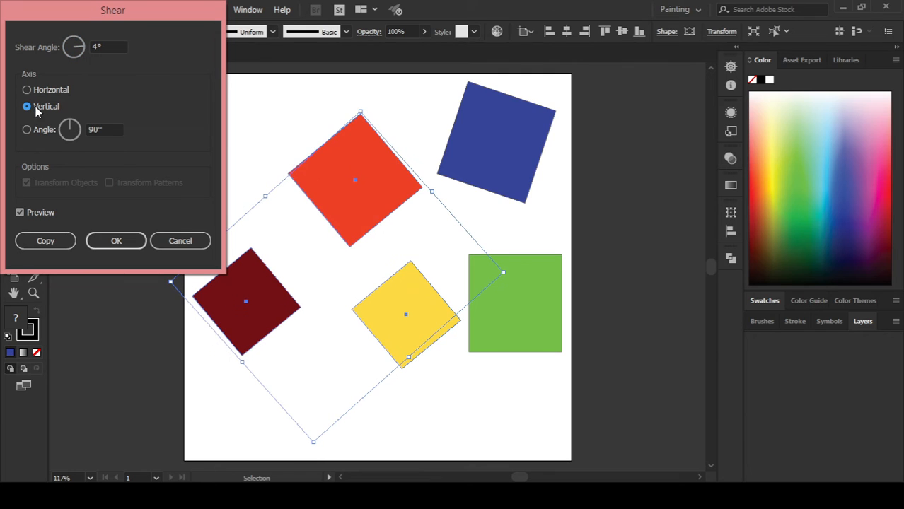
{"action": "left_click", "coordinate": [84, 62]}
{"action": "mouse_move", "coordinate": [84, 54]}
{"action": "left_mouse_down"}
{"action": "mouse_move", "coordinate": [83, 44]}
{"action": "mouse_move", "coordinate": [83, 65]}
{"action": "left_mouse_up"}
{"action": "left_click", "coordinate": [30, 131]}
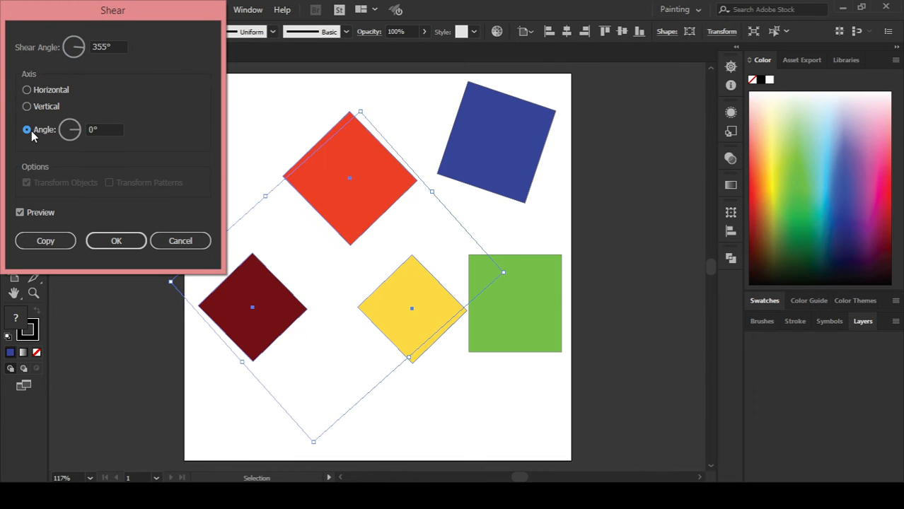
{"action": "mouse_move", "coordinate": [81, 130]}
{"action": "left_mouse_down"}
{"action": "mouse_move", "coordinate": [78, 145]}
{"action": "mouse_move", "coordinate": [62, 135]}
{"action": "mouse_move", "coordinate": [81, 124]}
{"action": "mouse_move", "coordinate": [81, 139]}
{"action": "mouse_move", "coordinate": [75, 120]}
{"action": "left_mouse_up"}
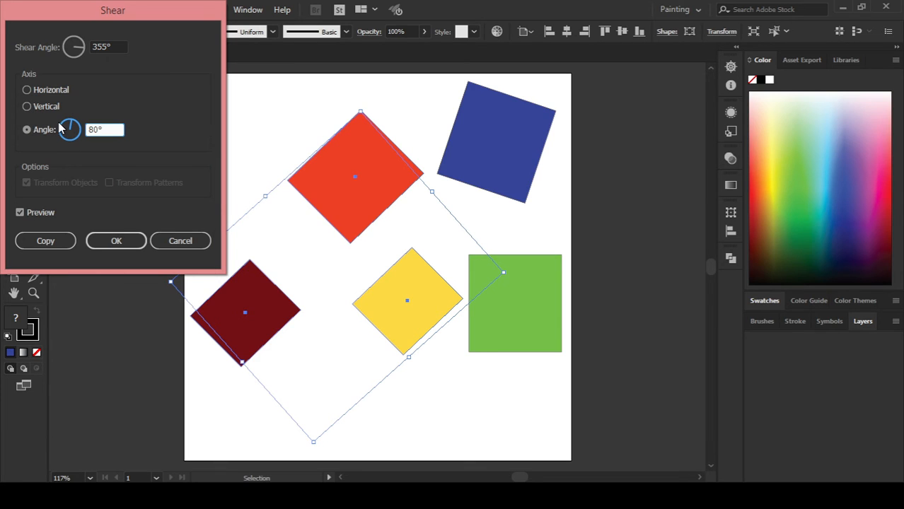
{"action": "left_click", "coordinate": [104, 242]}
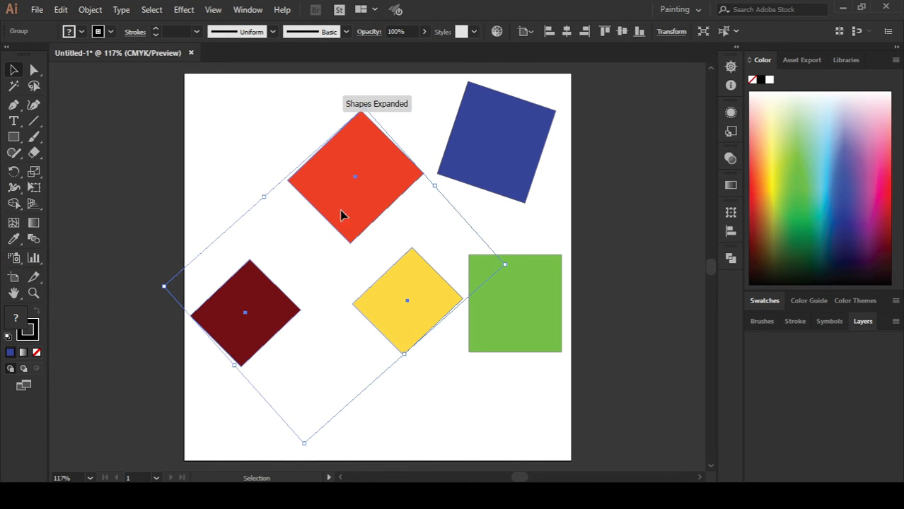
- Move the sheared group left so that it partly leaves the artboard, and deselect it
{"action": "left_click_drag", "start_coordinate": [377, 203], "coordinate": [219, 201]}
{"action": "left_click", "coordinate": [485, 156]}
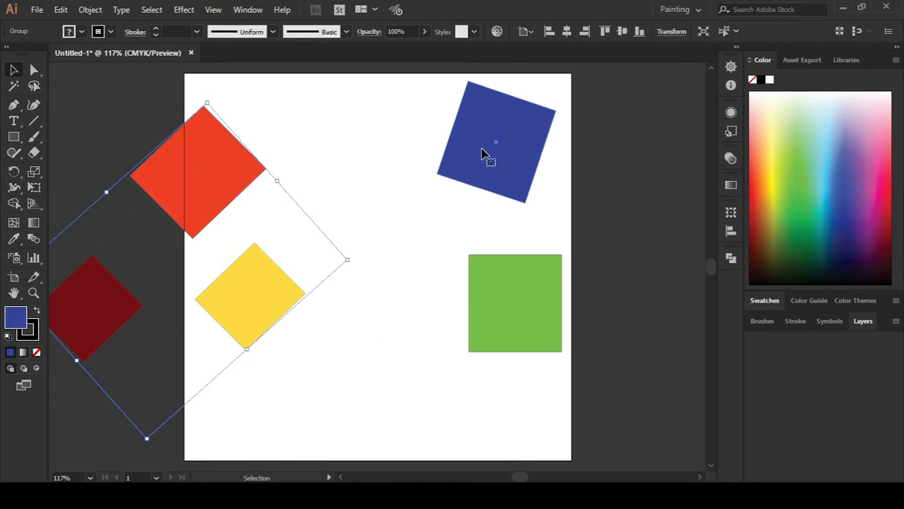
{"action": "left_click", "coordinate": [546, 206]}
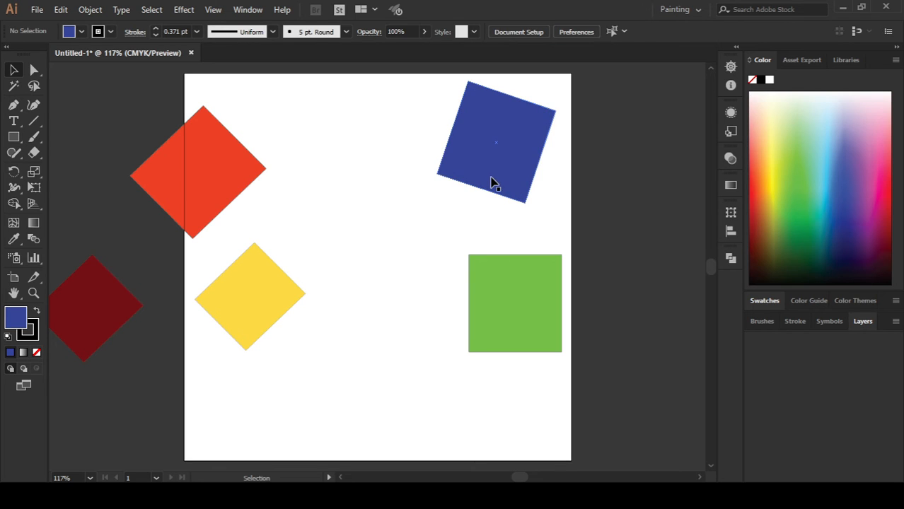
- Move the blue rectangle left toward the red one, rotate it counterclockwise freehand, and deselect it
{"action": "left_click", "coordinate": [490, 181]}
{"action": "left_click_drag", "start_coordinate": [480, 152], "coordinate": [400, 171]}
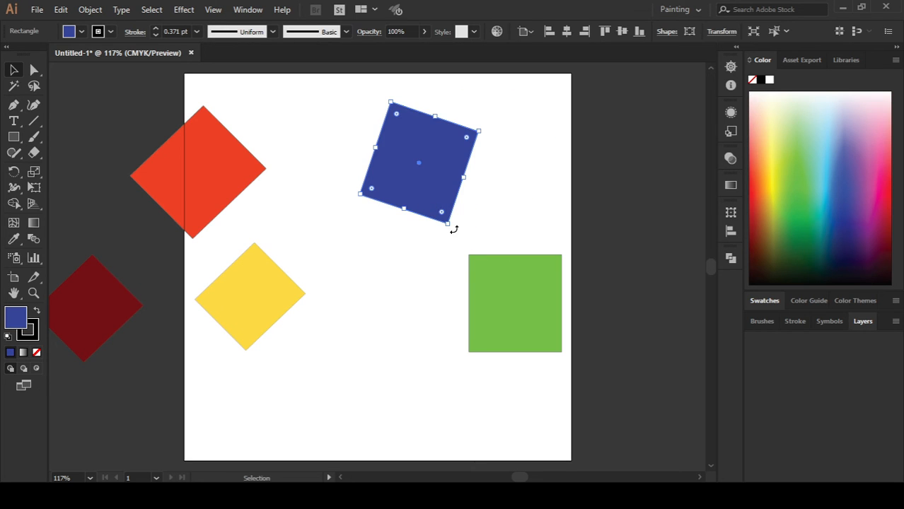
{"action": "left_click_drag", "start_coordinate": [453, 229], "coordinate": [468, 111]}
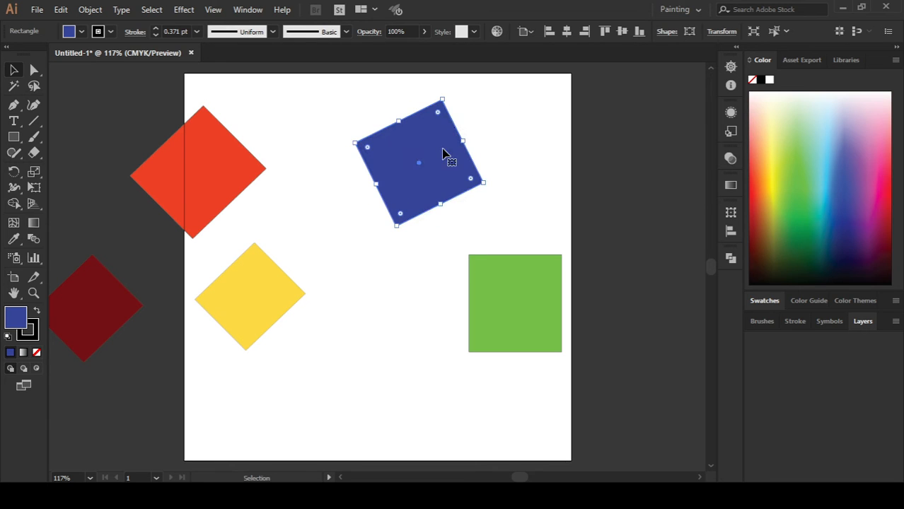
{"action": "left_click_drag", "start_coordinate": [444, 154], "coordinate": [411, 148]}
{"action": "left_click", "coordinate": [488, 216]}
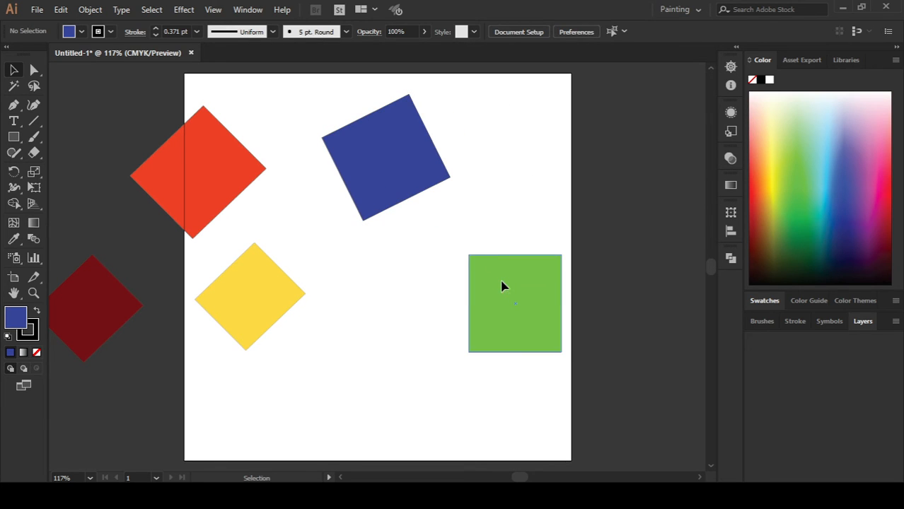
- Move the green rectangle slightly left and up and rotate it freehand by about a quarter turn until its sides are upright
{"action": "left_click", "coordinate": [502, 286]}
{"action": "left_click_drag", "start_coordinate": [581, 257], "coordinate": [425, 303]}
{"action": "left_click_drag", "start_coordinate": [512, 294], "coordinate": [477, 281]}
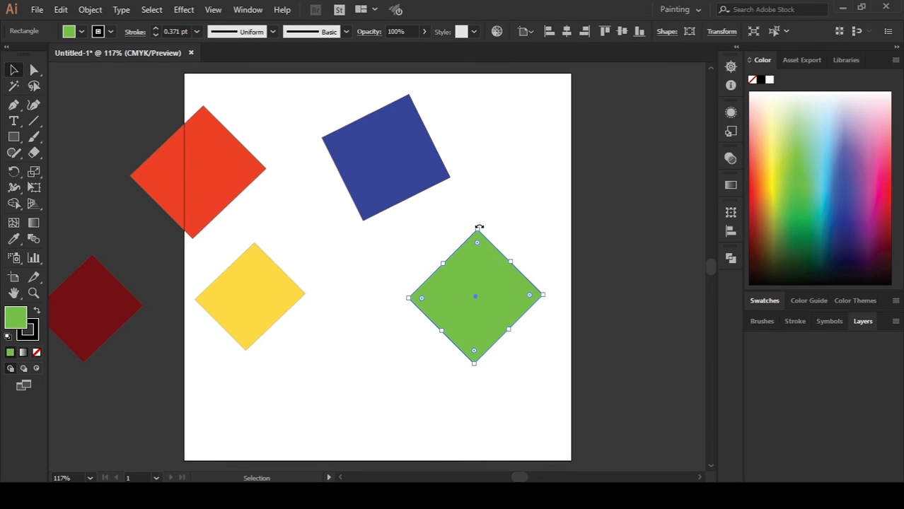
{"action": "left_click_drag", "start_coordinate": [479, 228], "coordinate": [522, 243]}
{"action": "left_click", "coordinate": [503, 200]}
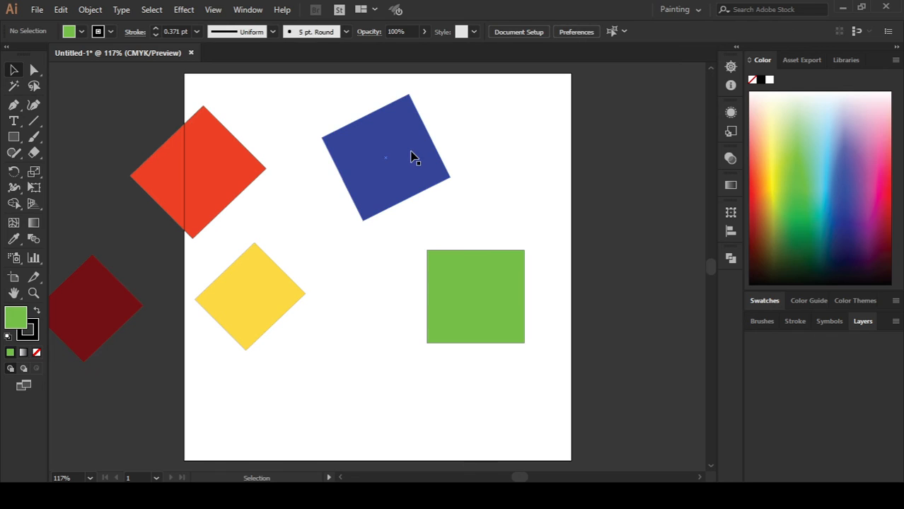
- Start a Shear transform on the green rectangle and preview a 9° shear along axis angles of 313° and 20°
{"action": "left_click", "coordinate": [487, 269]}
{"action": "right_click", "coordinate": [487, 268]}
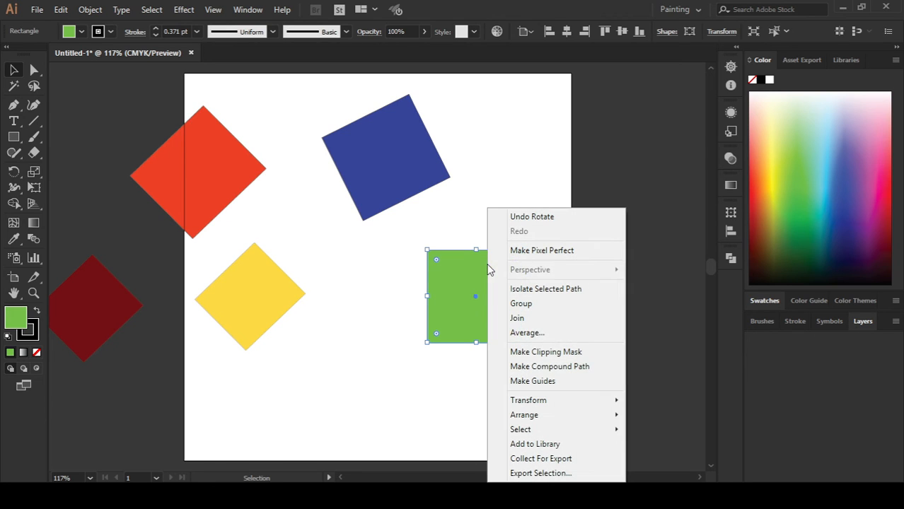
{"action": "mouse_move", "coordinate": [555, 402]}
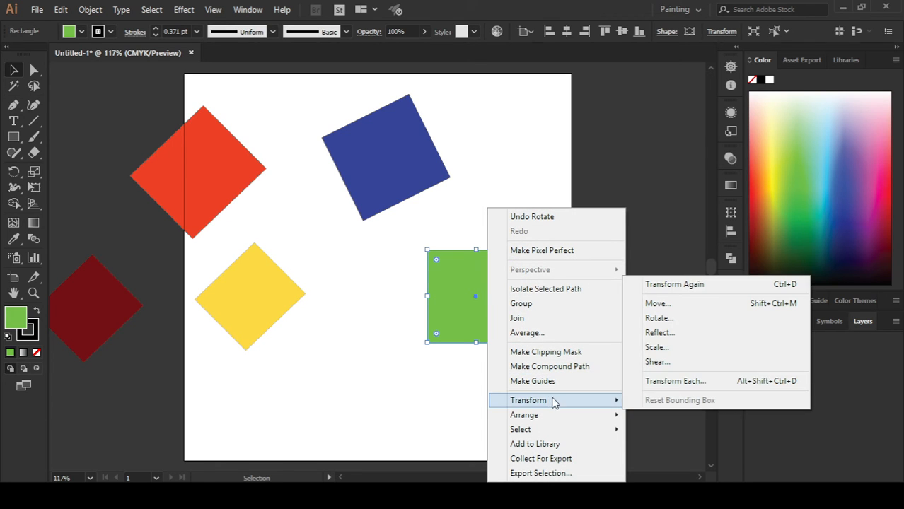
{"action": "left_click", "coordinate": [655, 362]}
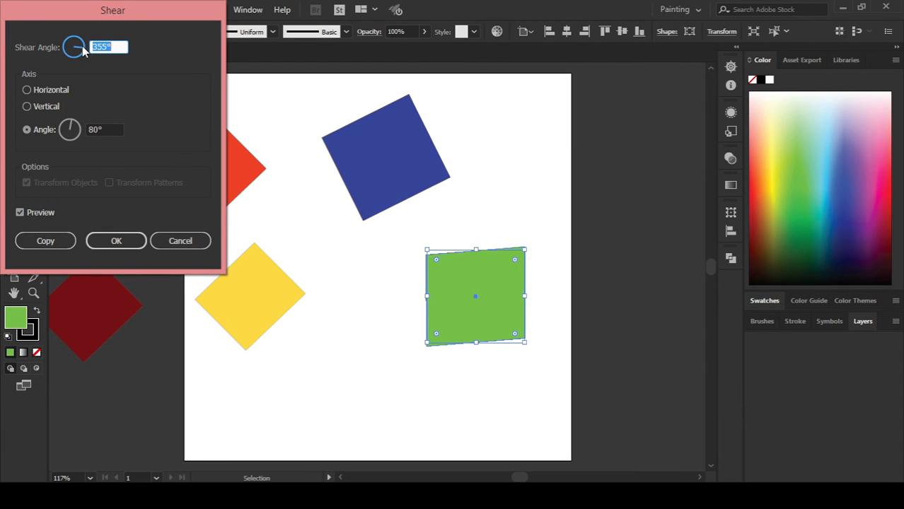
{"action": "mouse_move", "coordinate": [83, 50]}
{"action": "left_mouse_down"}
{"action": "mouse_move", "coordinate": [69, 59]}
{"action": "mouse_move", "coordinate": [83, 49]}
{"action": "left_mouse_up"}
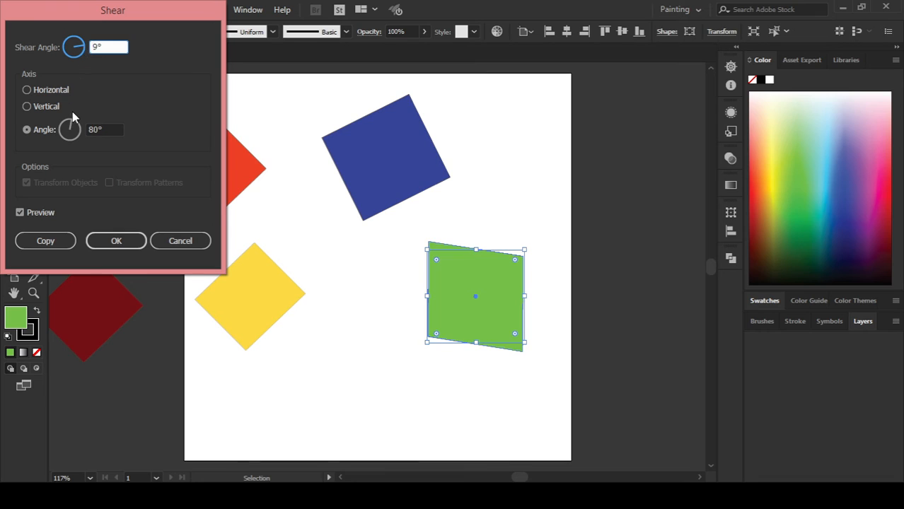
{"action": "left_click_drag", "start_coordinate": [74, 123], "coordinate": [81, 145]}
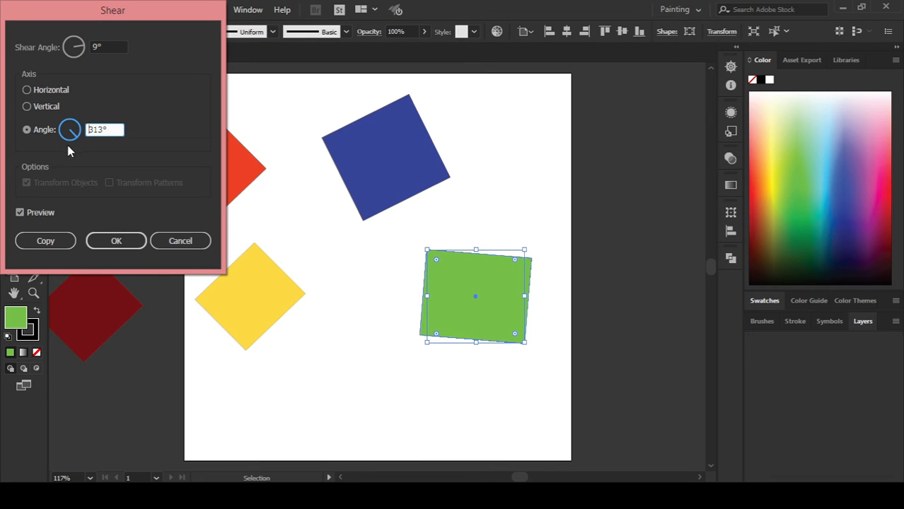
{"action": "type", "text": "20"}
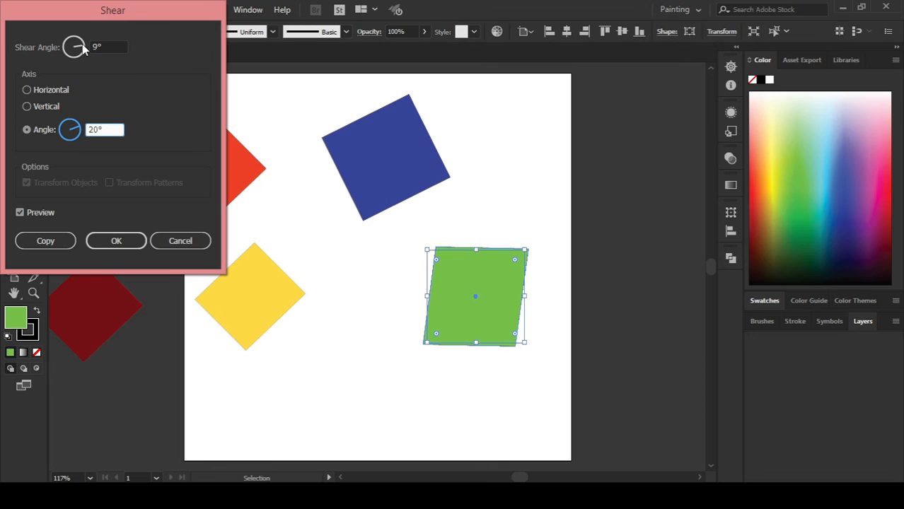
- Set the shear angle to 312° and preview it along a 315° axis, the vertical axis and a 76° axis
{"action": "left_click", "coordinate": [80, 56]}
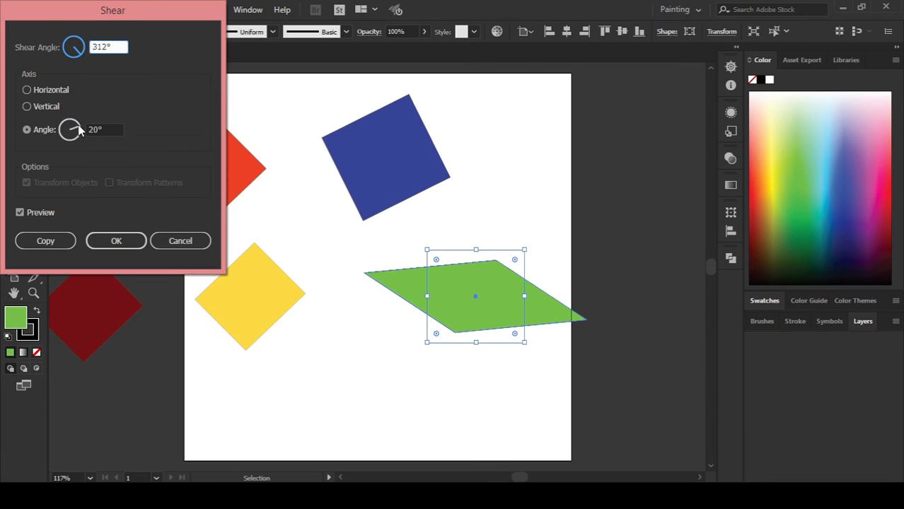
{"action": "left_click_drag", "start_coordinate": [76, 130], "coordinate": [73, 133]}
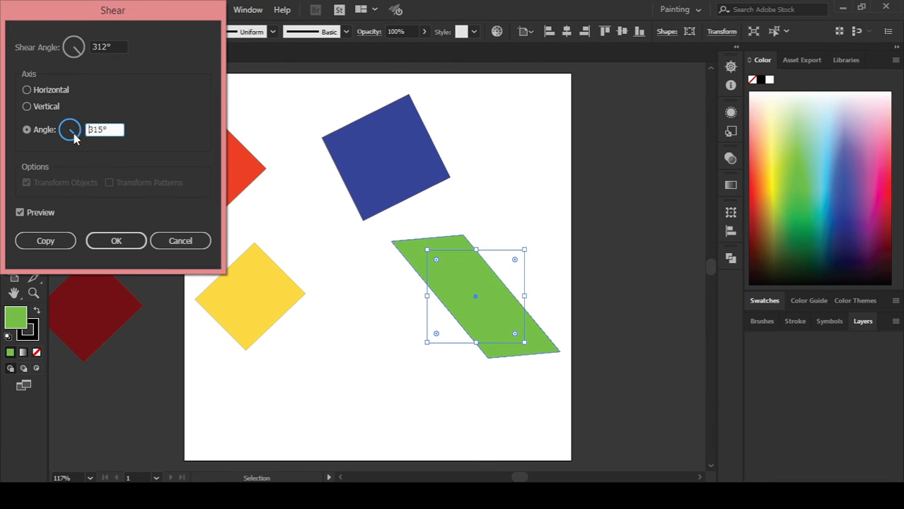
{"action": "left_click", "coordinate": [30, 106]}
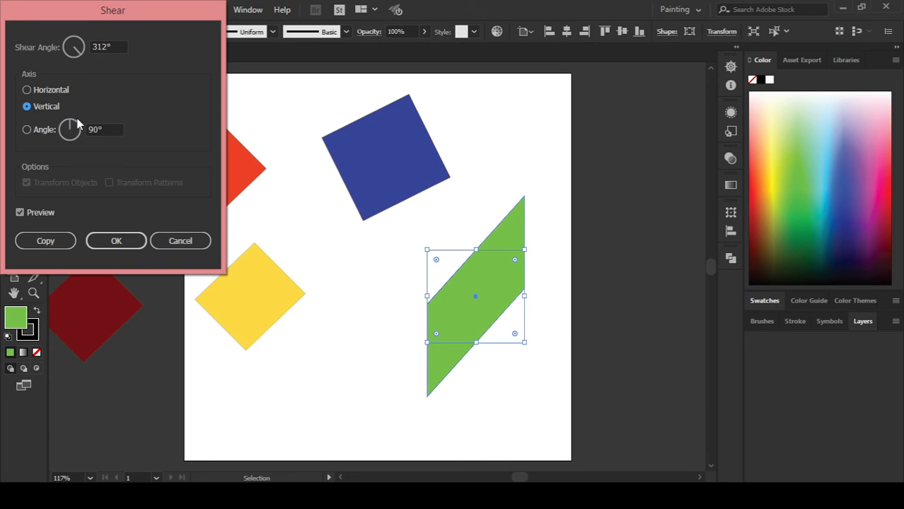
{"action": "left_click", "coordinate": [73, 124]}
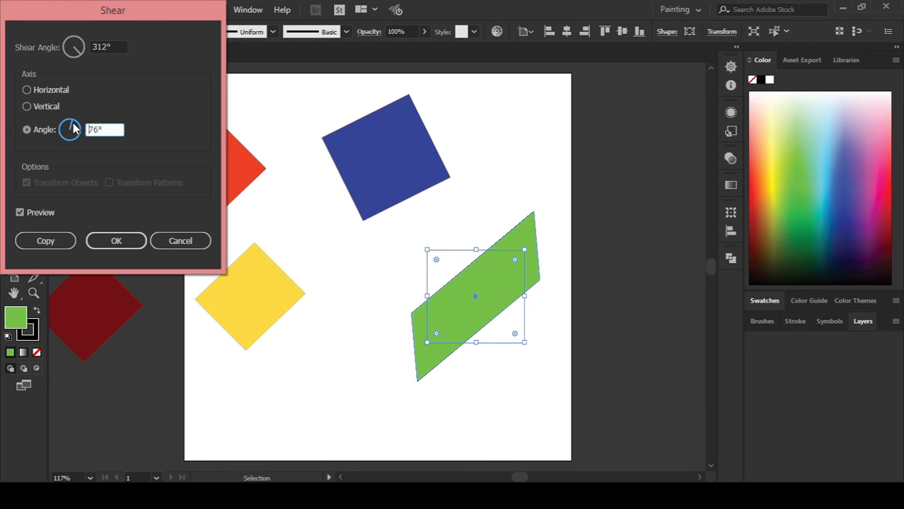
- Compare the vertical and horizontal shear axes for the green rectangle, and set a custom axis angle of 54°
{"action": "left_click", "coordinate": [28, 107]}
{"action": "left_click", "coordinate": [28, 90]}
{"action": "left_click", "coordinate": [27, 106]}
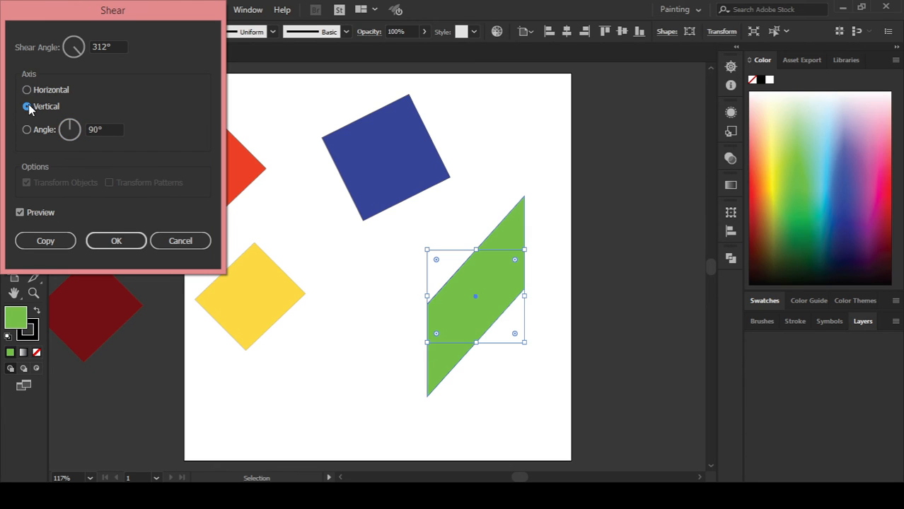
{"action": "left_click", "coordinate": [27, 90]}
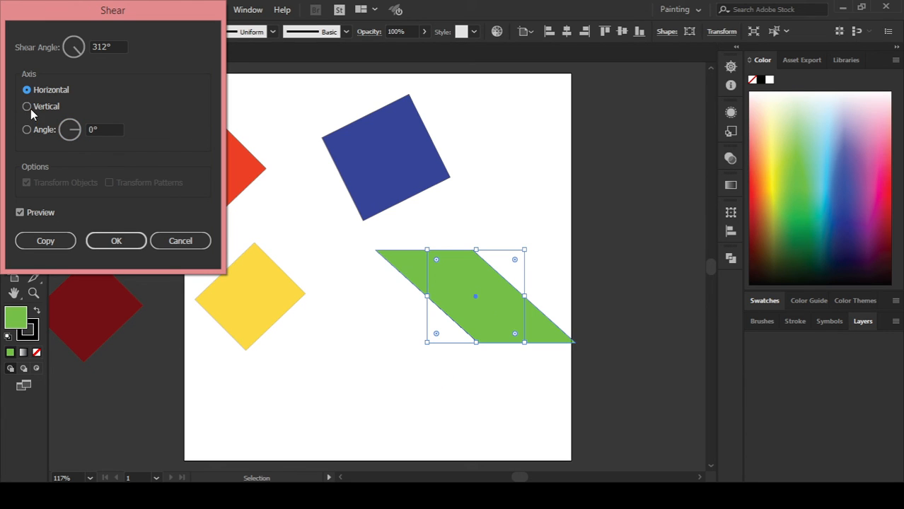
{"action": "left_click", "coordinate": [28, 107]}
{"action": "left_click", "coordinate": [26, 129]}
{"action": "left_click_drag", "start_coordinate": [76, 122], "coordinate": [80, 124]}
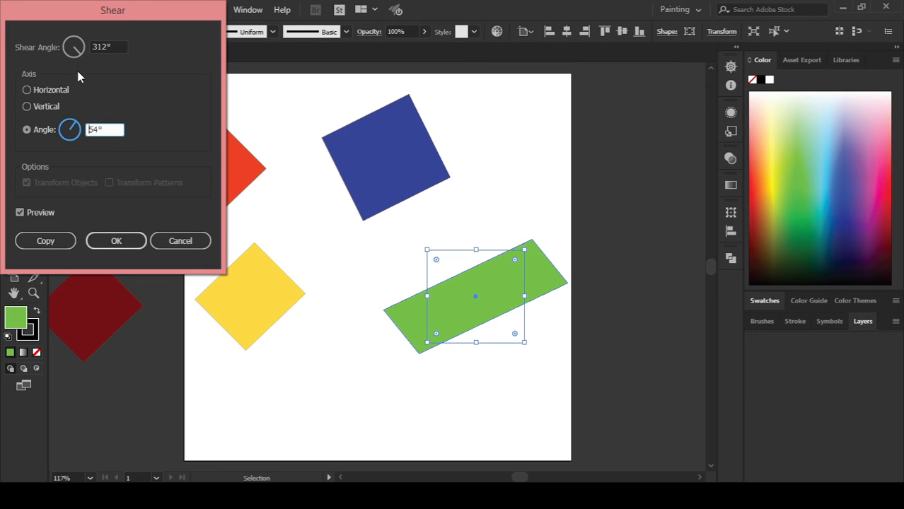
- Reset both the shear angle and the custom axis angle to 0°
{"action": "left_click_drag", "start_coordinate": [80, 54], "coordinate": [86, 52]}
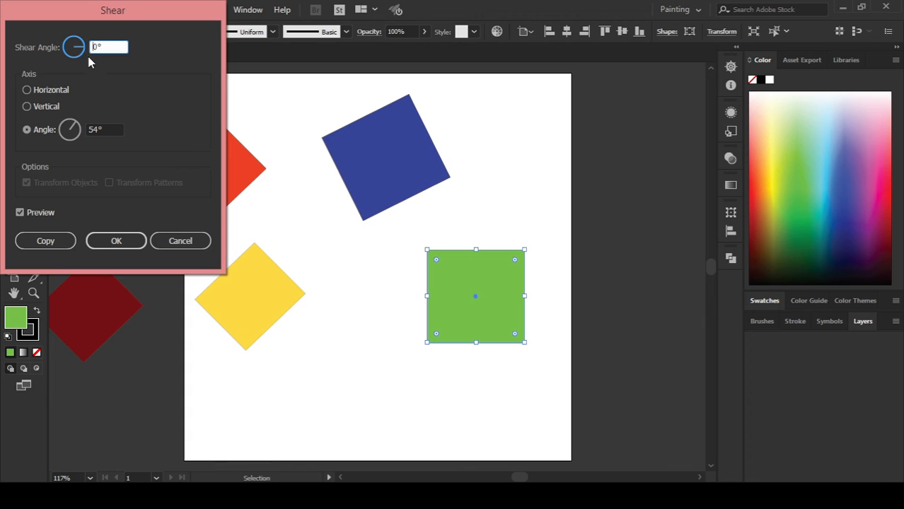
{"action": "mouse_move", "coordinate": [73, 129]}
{"action": "left_mouse_down"}
{"action": "mouse_move", "coordinate": [75, 143]}
{"action": "mouse_move", "coordinate": [83, 134]}
{"action": "left_mouse_up"}
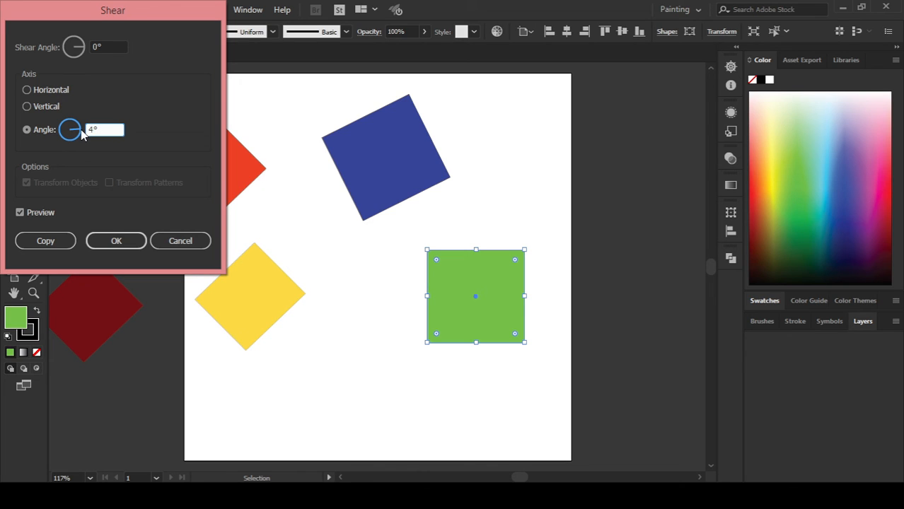
{"action": "left_click_drag", "start_coordinate": [81, 133], "coordinate": [82, 132]}
{"action": "left_click", "coordinate": [89, 131]}
{"action": "type", "text": "0"}
{"action": "left_click", "coordinate": [110, 48]}
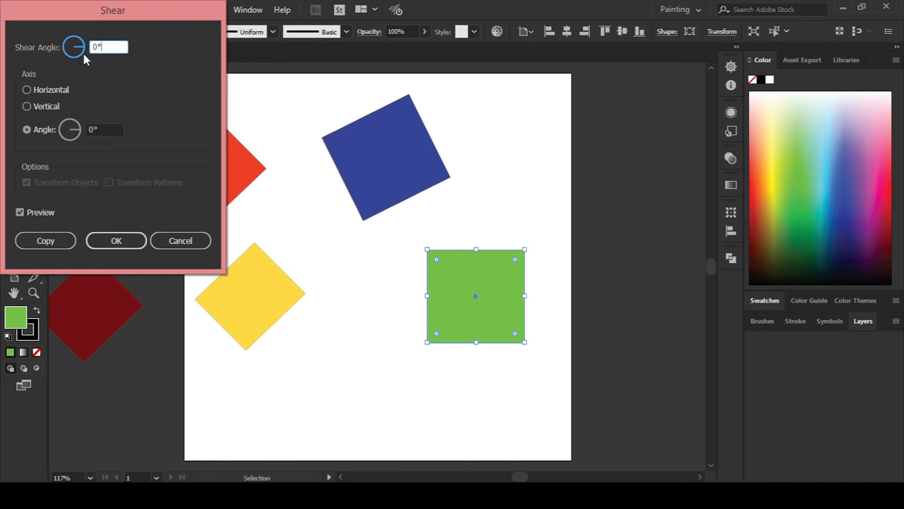
- Set the shear angle to 14° and compare the horizontal and vertical axes, ending on vertical
{"action": "left_click", "coordinate": [80, 48]}
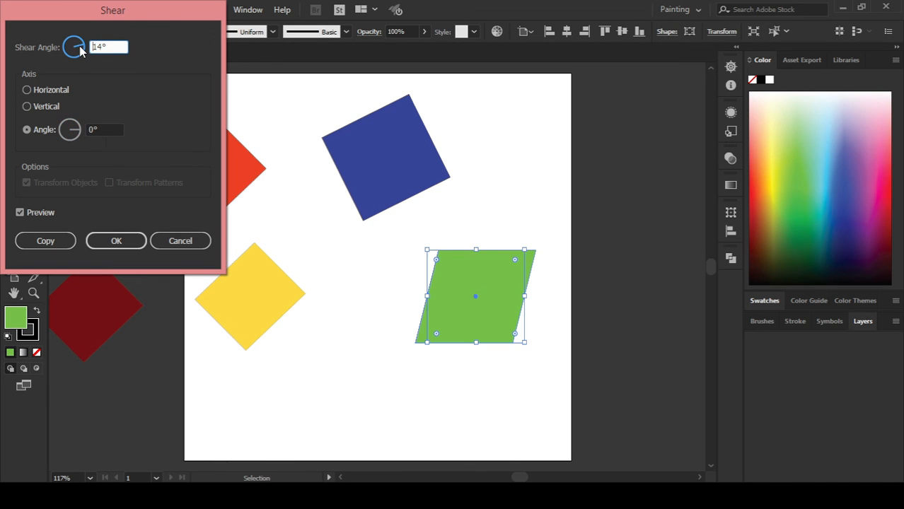
{"action": "left_click", "coordinate": [27, 90]}
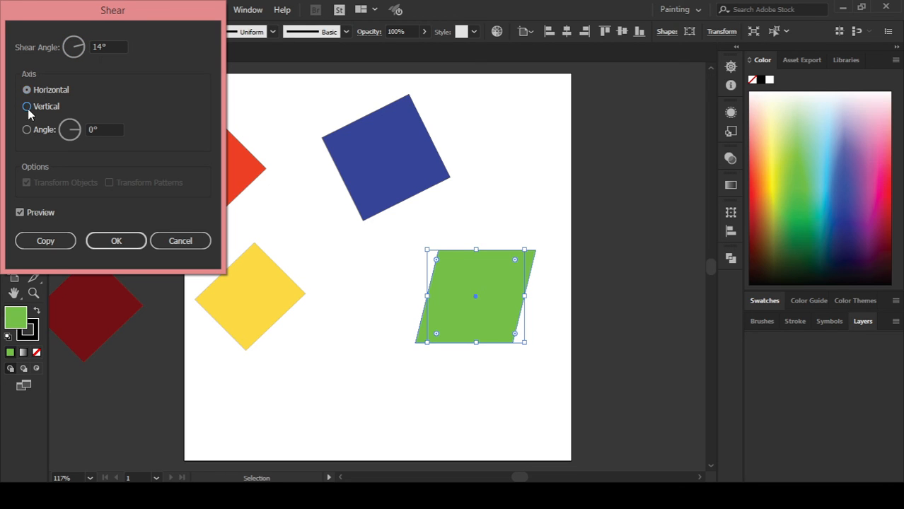
{"action": "left_click", "coordinate": [27, 107]}
{"action": "left_click", "coordinate": [27, 89]}
{"action": "left_click", "coordinate": [27, 107]}
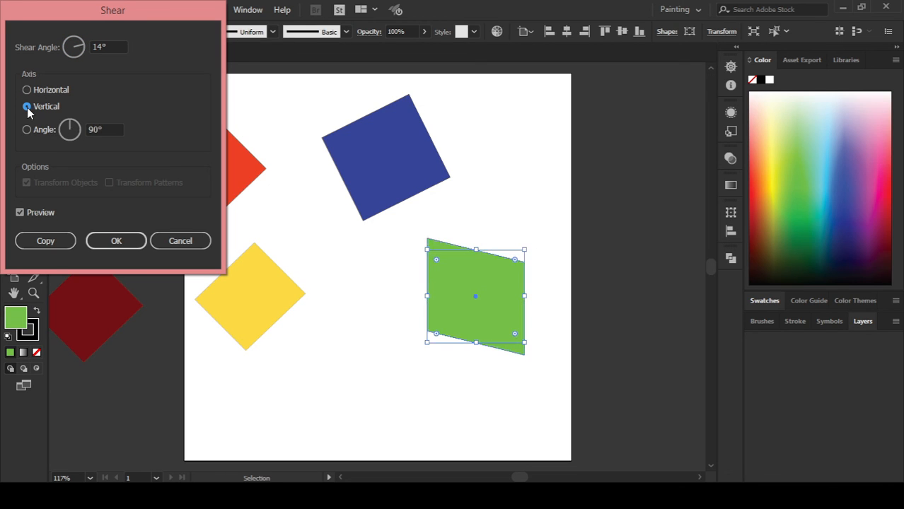
{"action": "left_click", "coordinate": [26, 90]}
{"action": "left_click", "coordinate": [26, 107]}
- Return the shear angle to 0°, try a custom axis angle of 51°, and switch the axis to horizontal
{"action": "left_click", "coordinate": [82, 48]}
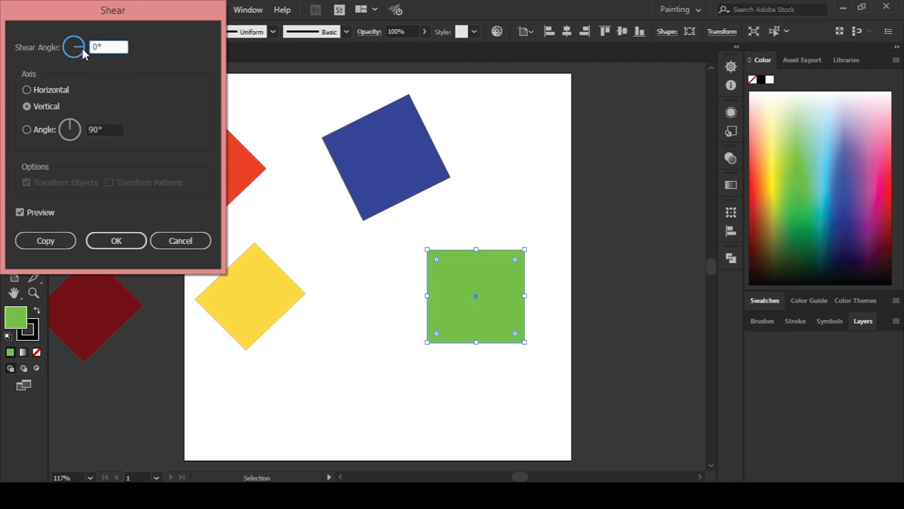
{"action": "left_click", "coordinate": [43, 129]}
{"action": "left_click", "coordinate": [80, 126]}
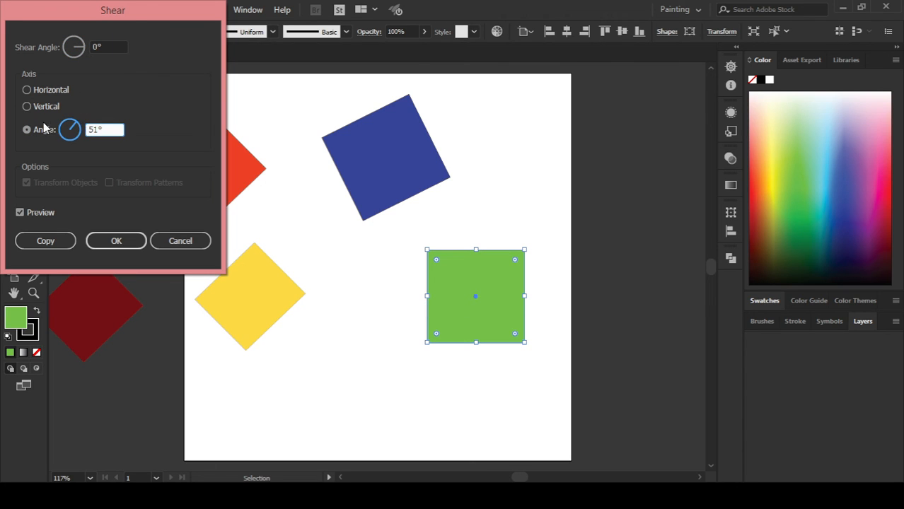
{"action": "left_click", "coordinate": [27, 107]}
{"action": "left_click", "coordinate": [27, 89]}
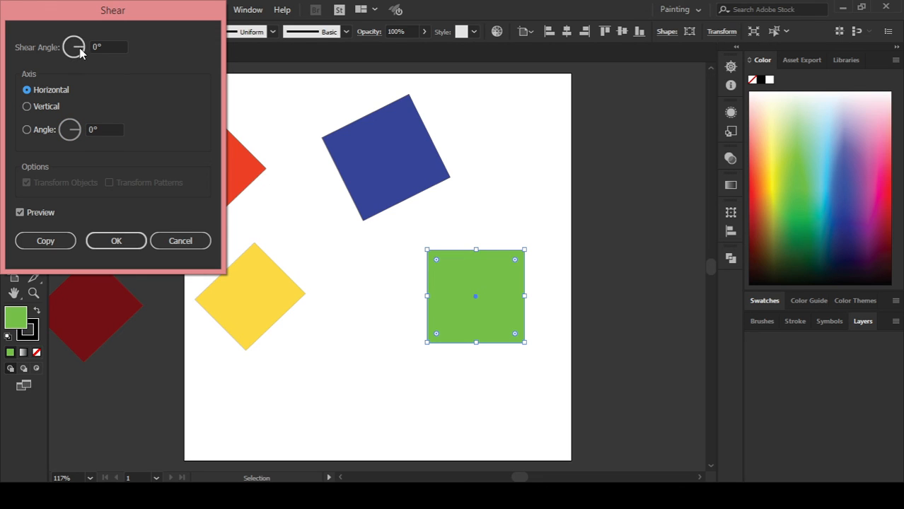
- Shear the green rectangle by 50° along a 0° axis after previewing a 75° axis, and deselect it
{"action": "left_click", "coordinate": [81, 44]}
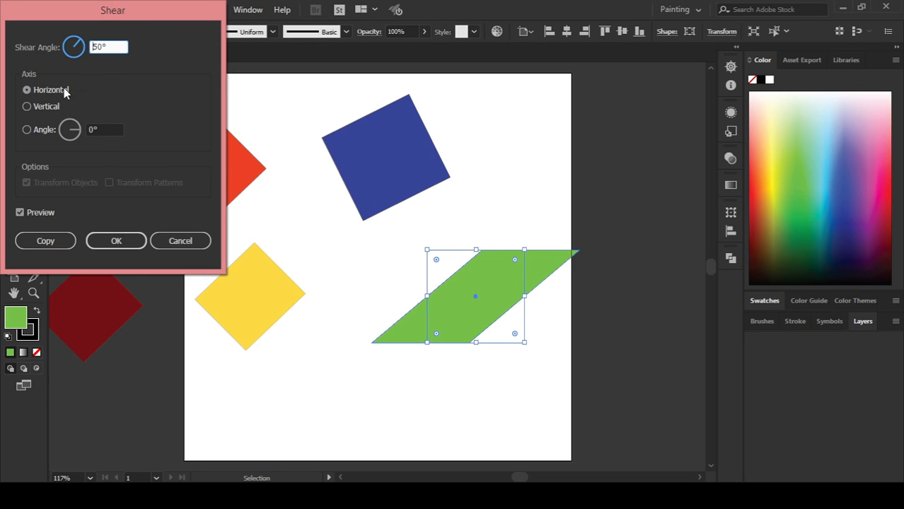
{"action": "left_click", "coordinate": [42, 133]}
{"action": "left_click", "coordinate": [79, 127]}
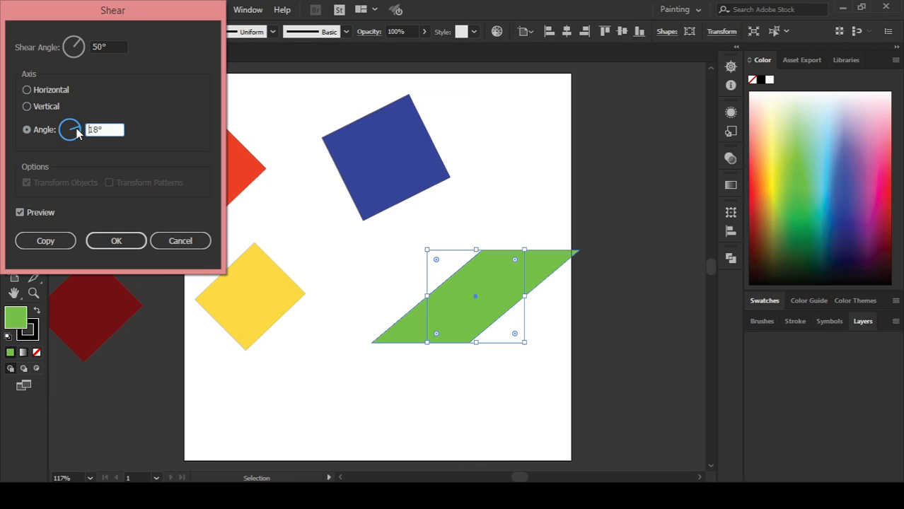
{"action": "left_click", "coordinate": [74, 119]}
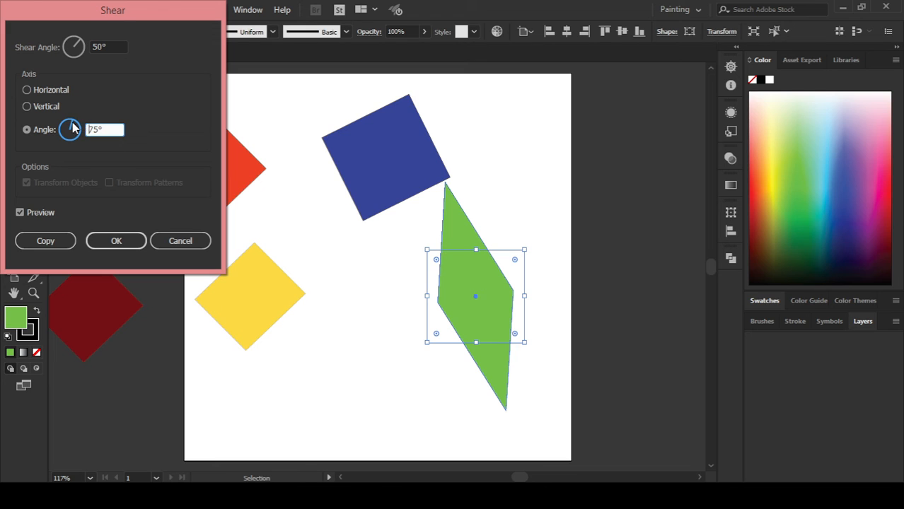
{"action": "mouse_move", "coordinate": [80, 129]}
{"action": "left_mouse_down"}
{"action": "mouse_move", "coordinate": [71, 144]}
{"action": "mouse_move", "coordinate": [62, 136]}
{"action": "mouse_move", "coordinate": [68, 126]}
{"action": "mouse_move", "coordinate": [80, 136]}
{"action": "left_mouse_up"}
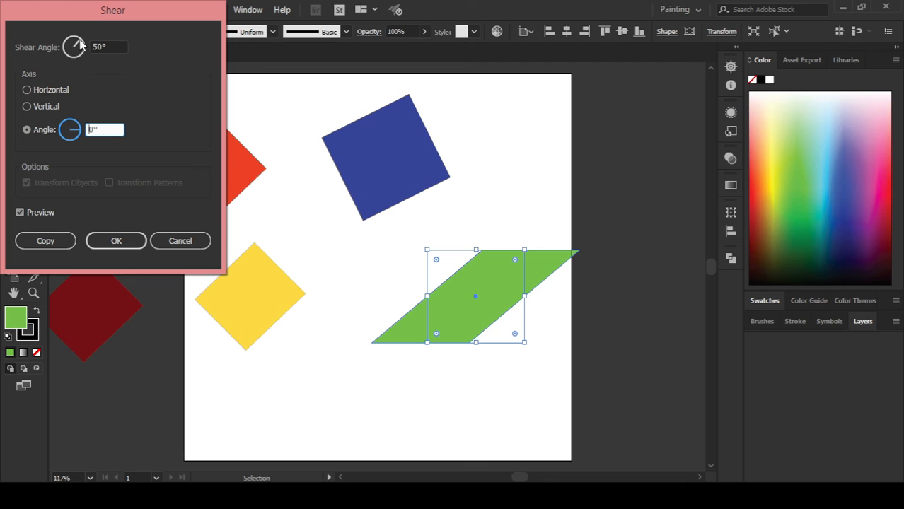
{"action": "left_click", "coordinate": [99, 242]}
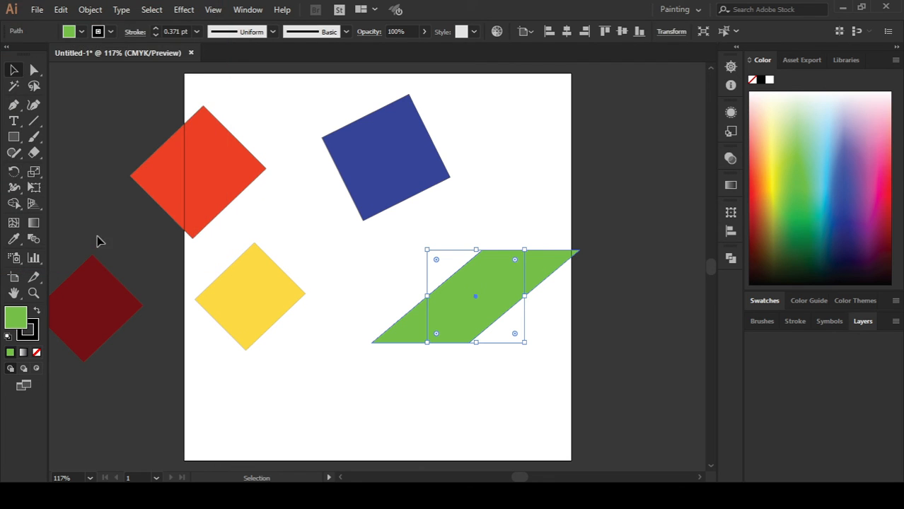
{"action": "left_click", "coordinate": [301, 367]}
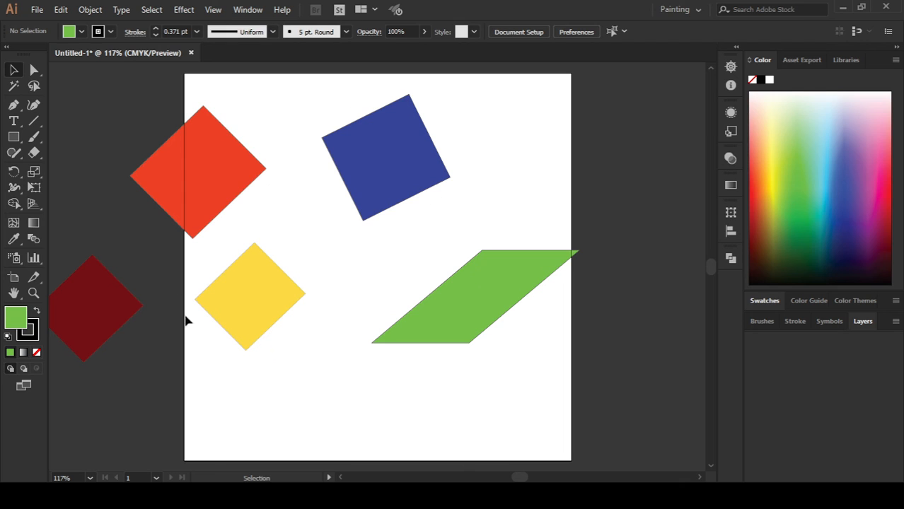
- Undo the shear on the green rectangle and clear the selection
{"action": "right_click", "coordinate": [402, 182]}
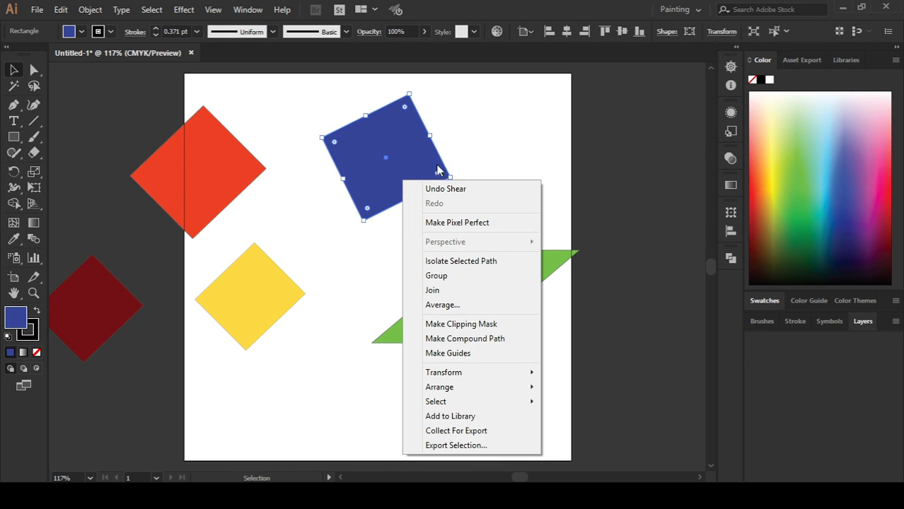
{"action": "left_click", "coordinate": [439, 189]}
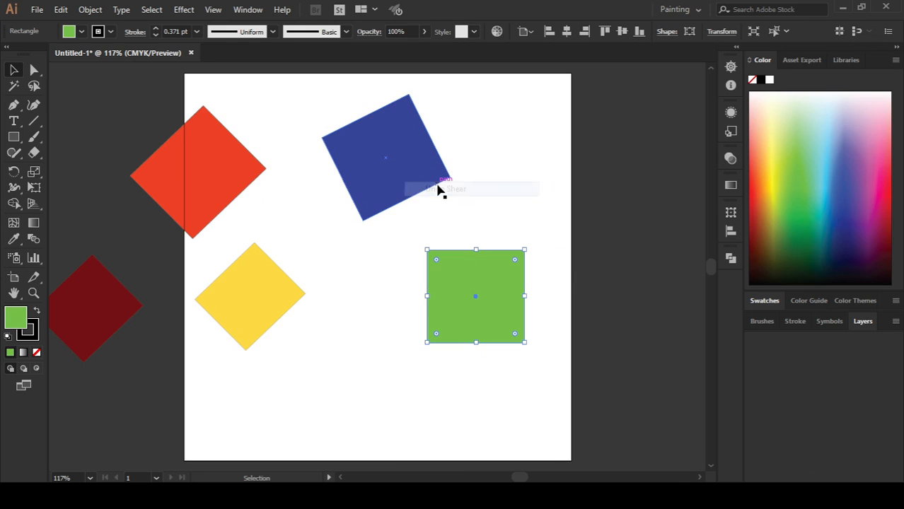
{"action": "left_click", "coordinate": [369, 251]}
- Show the rulers around the artboard, and hide them again
{"action": "right_click", "coordinate": [434, 313]}
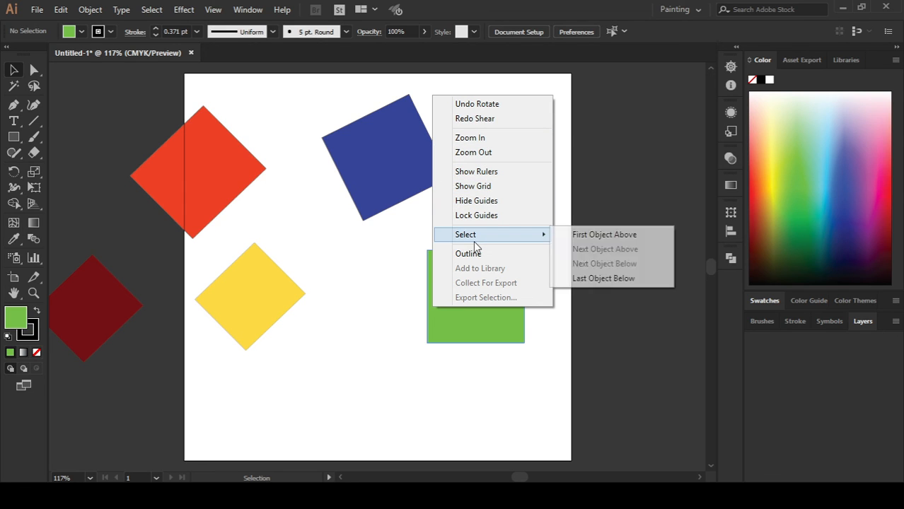
{"action": "left_click", "coordinate": [488, 174]}
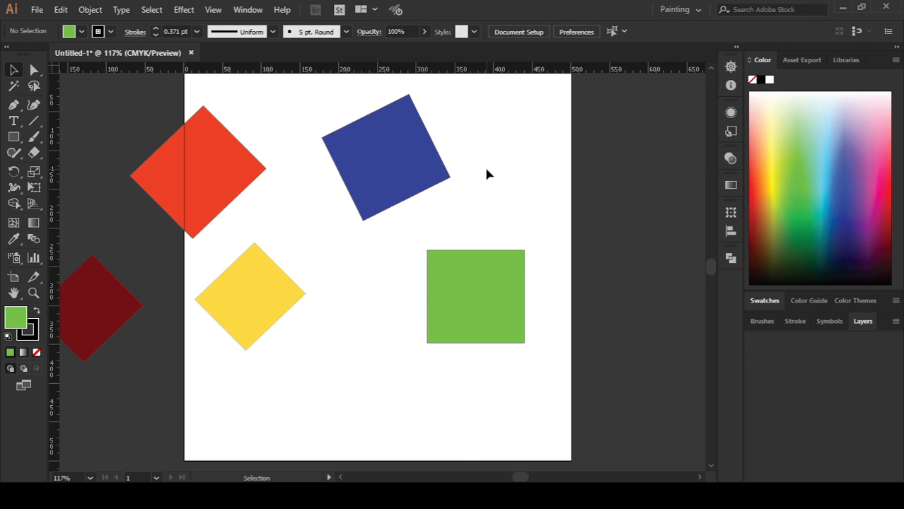
{"action": "right_click", "coordinate": [485, 169]}
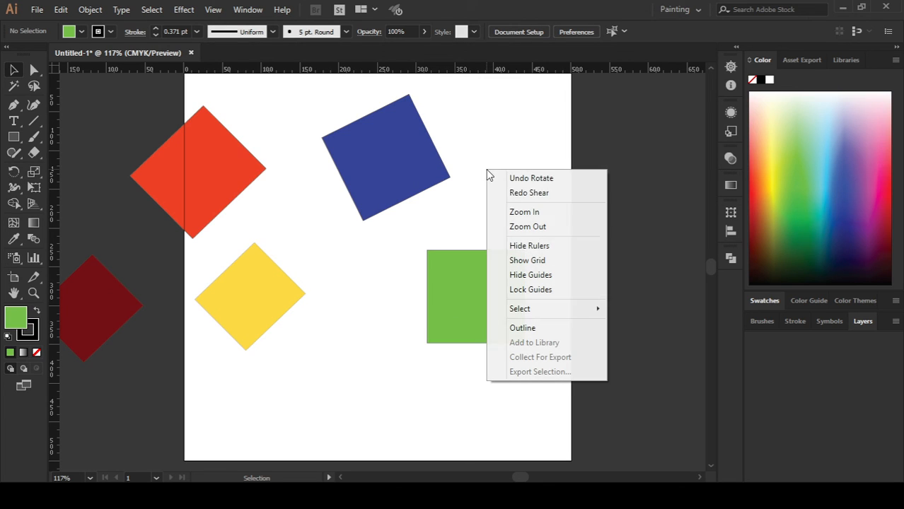
{"action": "left_click", "coordinate": [513, 245]}
- Show the grid behind the artwork
{"action": "right_click", "coordinate": [544, 154]}
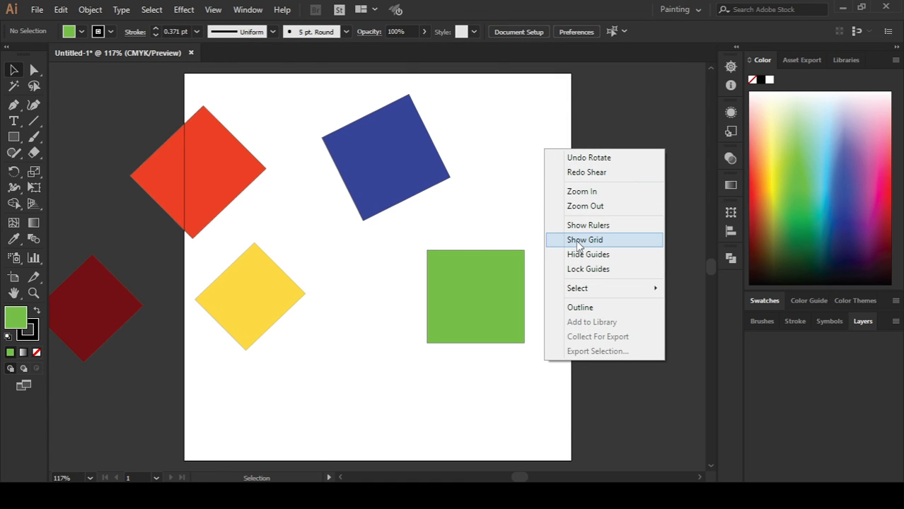
{"action": "left_click", "coordinate": [577, 239]}
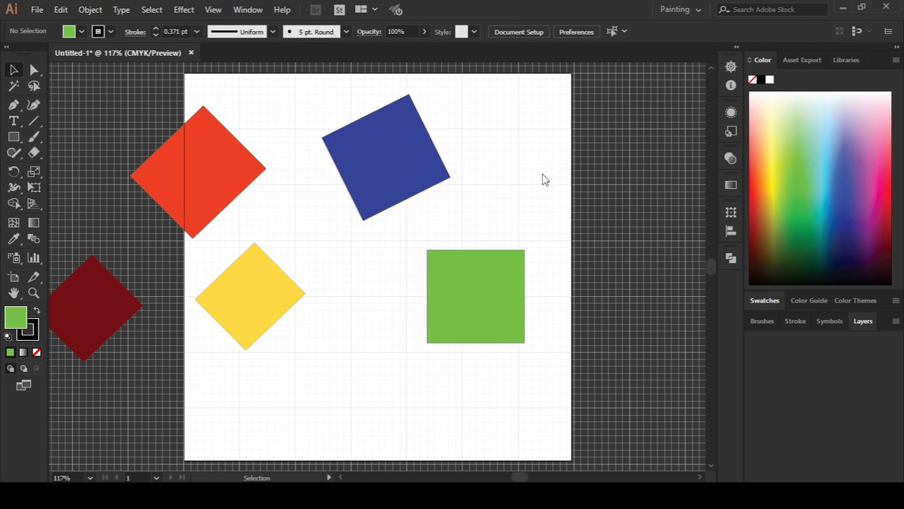
- Hide the grid behind the artwork, and toggle the guides off and back on
{"action": "right_click", "coordinate": [545, 180]}
{"action": "left_click", "coordinate": [574, 264]}
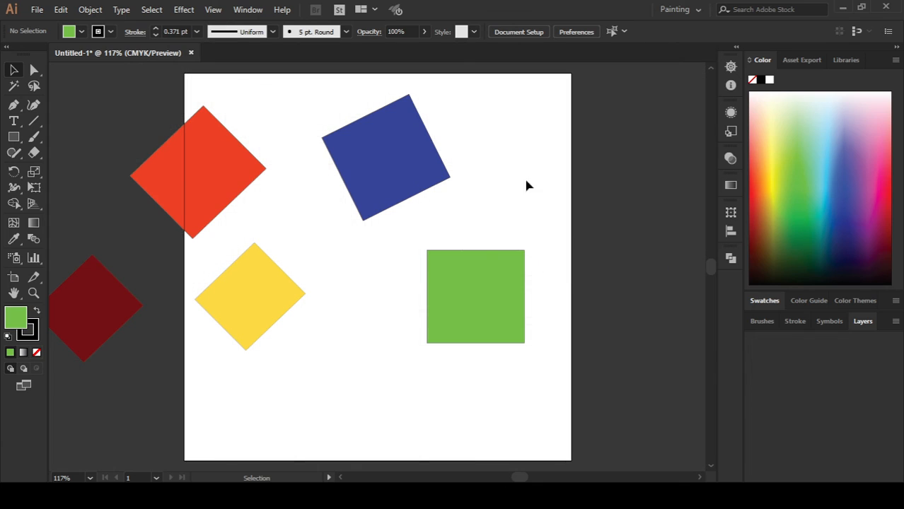
{"action": "right_click", "coordinate": [521, 164]}
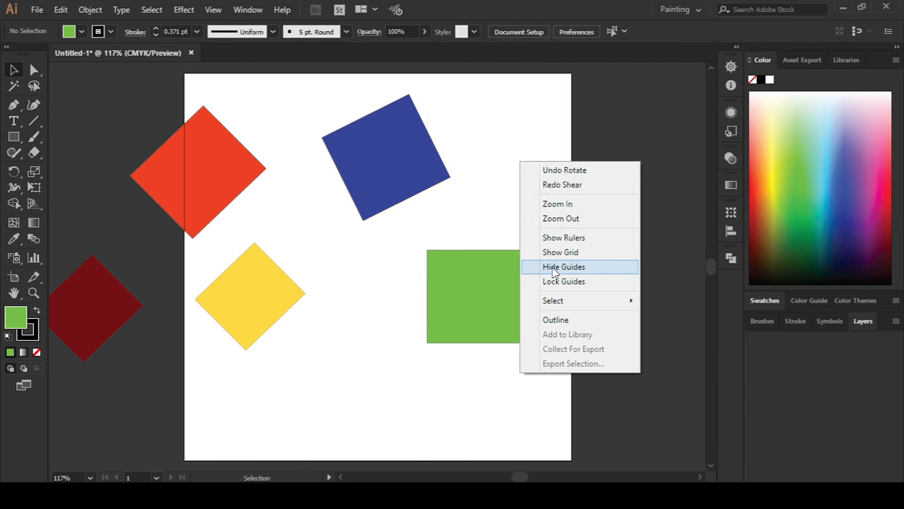
{"action": "left_click", "coordinate": [553, 268]}
{"action": "right_click", "coordinate": [524, 154]}
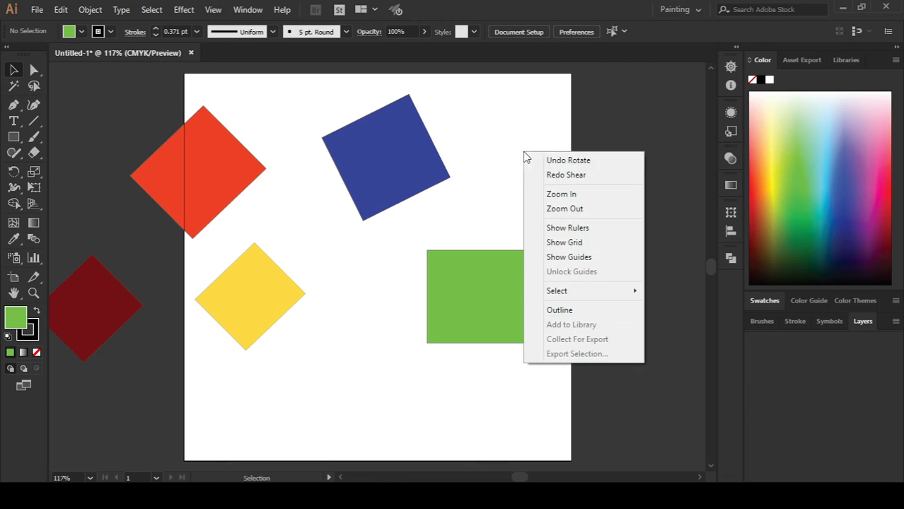
{"action": "left_click", "coordinate": [550, 258]}
- Switch the artwork display to Outline mode and return it to Preview mode
{"action": "right_click", "coordinate": [526, 170]}
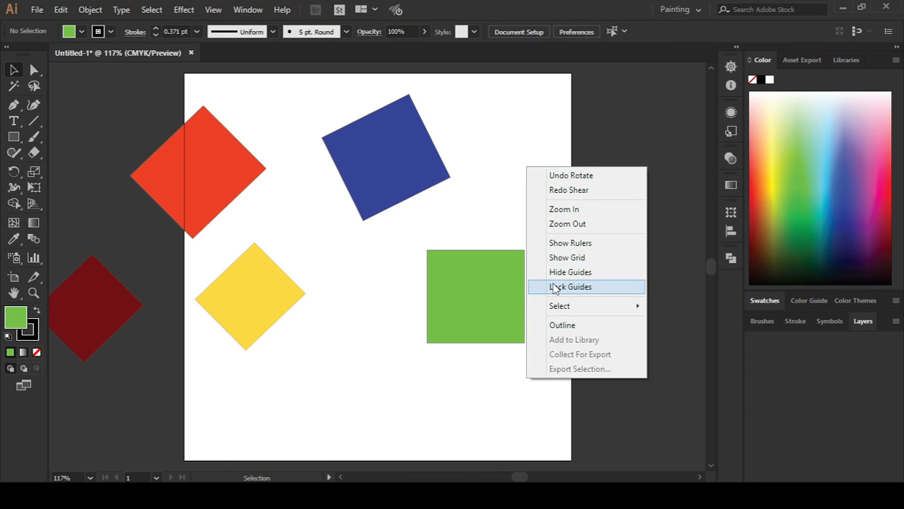
{"action": "mouse_move", "coordinate": [557, 307]}
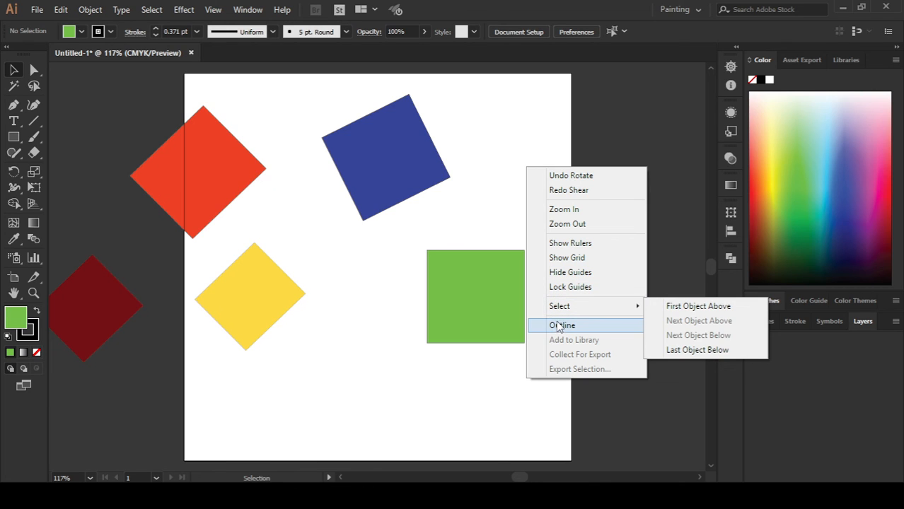
{"action": "left_click", "coordinate": [560, 328]}
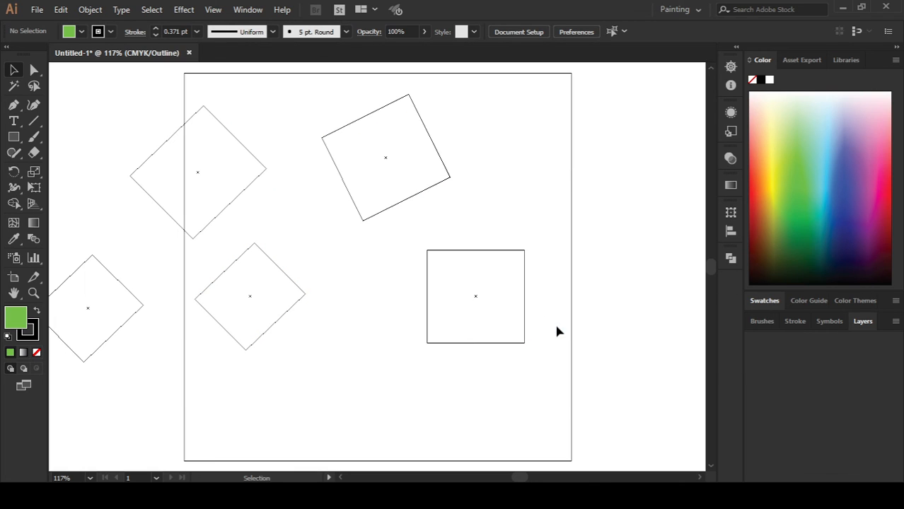
{"action": "right_click", "coordinate": [559, 190]}
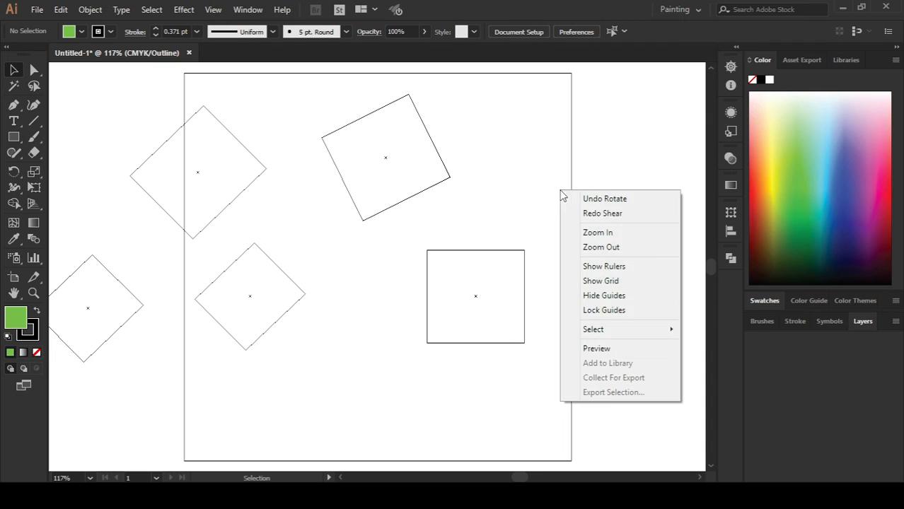
{"action": "left_click", "coordinate": [587, 348]}
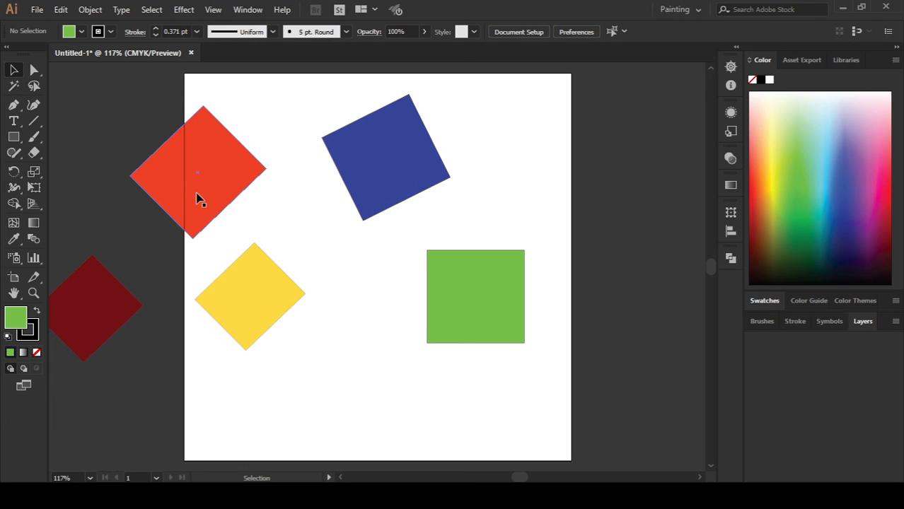
- Delete the group made of the red, yellow and dark red rectangles
{"action": "left_click", "coordinate": [199, 198]}
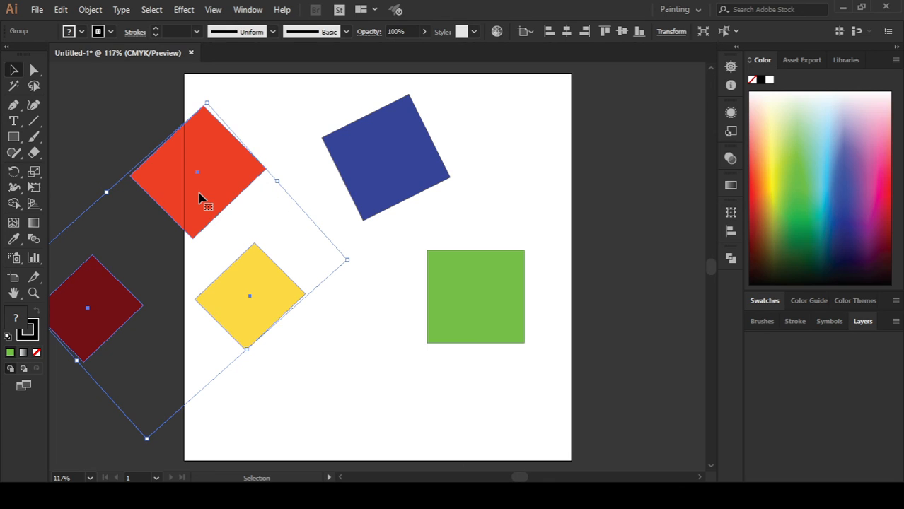
{"action": "key", "text": "Delete"}
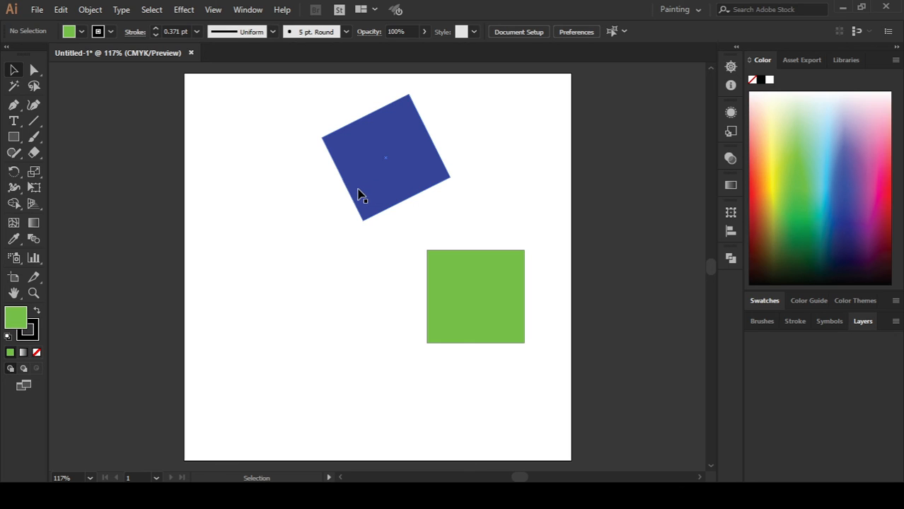
- Move the blue and green rectangles towards the left side of the artboard, and delete the blue one
{"action": "left_click_drag", "start_coordinate": [363, 197], "coordinate": [319, 195]}
{"action": "left_click_drag", "start_coordinate": [452, 313], "coordinate": [409, 315]}
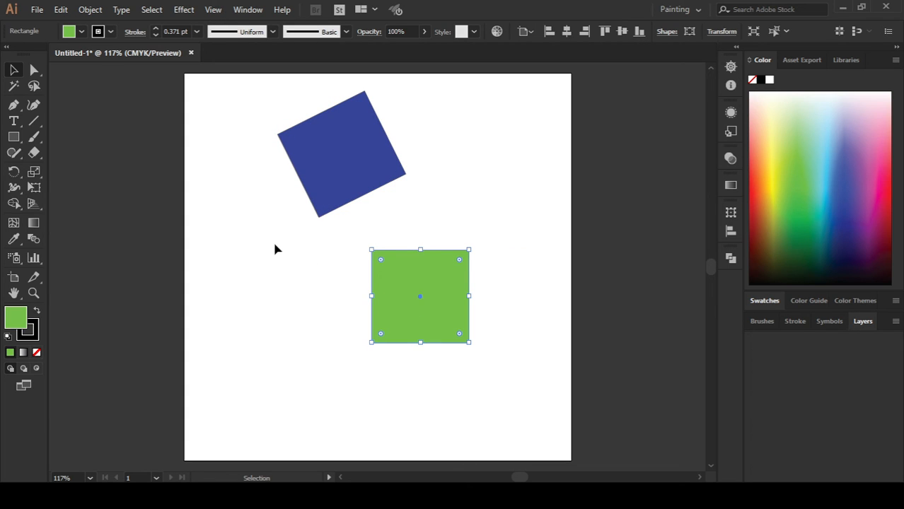
{"action": "left_click_drag", "start_coordinate": [339, 190], "coordinate": [326, 188]}
{"action": "left_click_drag", "start_coordinate": [406, 285], "coordinate": [355, 268]}
{"action": "left_click", "coordinate": [339, 195]}
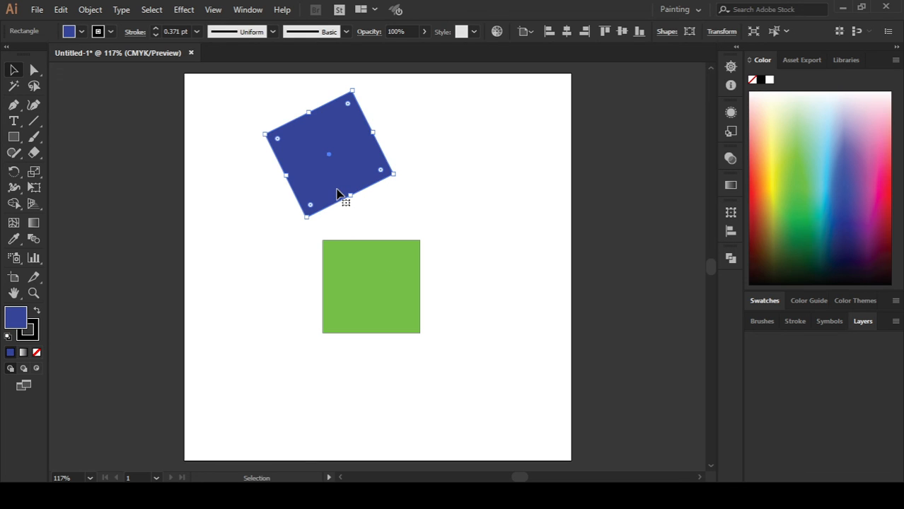
{"action": "key", "text": "Delete"}
- Move the green rectangle up, align it to the artboard's horizontal and vertical center, and deselect it
{"action": "left_click_drag", "start_coordinate": [375, 307], "coordinate": [368, 263]}
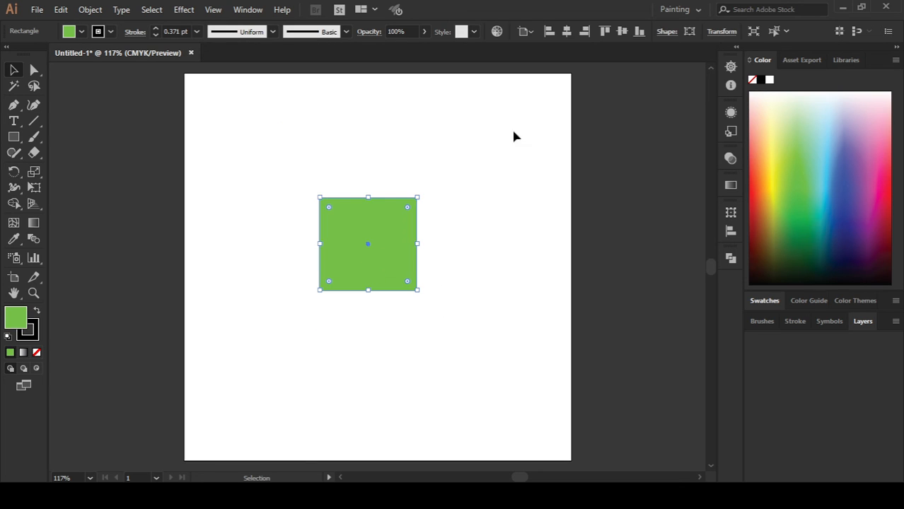
{"action": "left_click", "coordinate": [566, 34]}
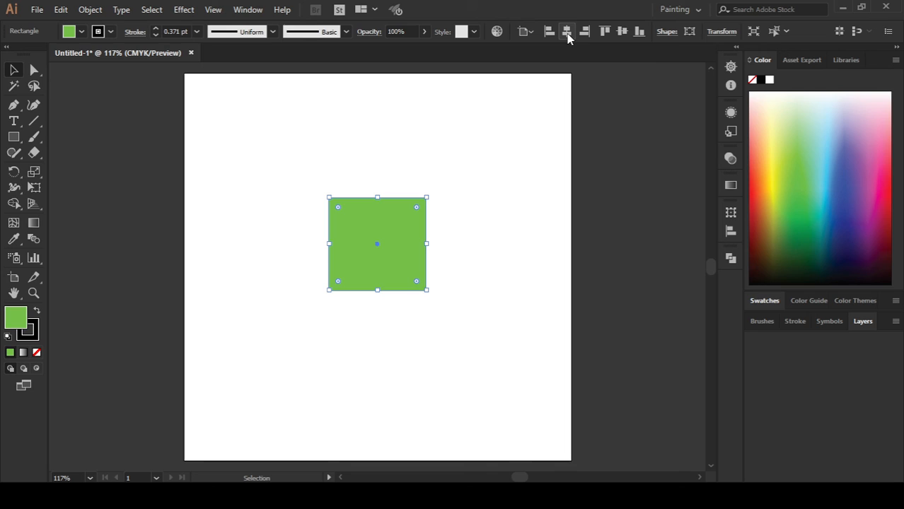
{"action": "left_click", "coordinate": [623, 34]}
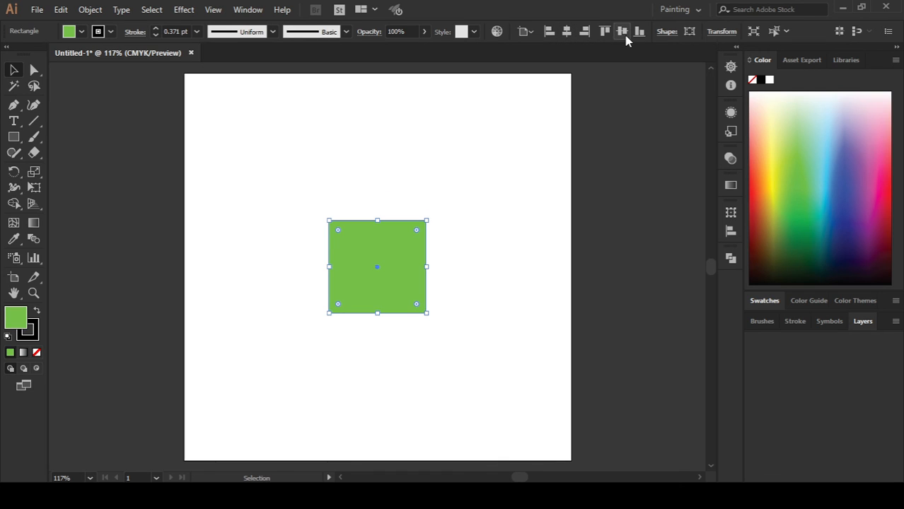
{"action": "left_click", "coordinate": [481, 292]}
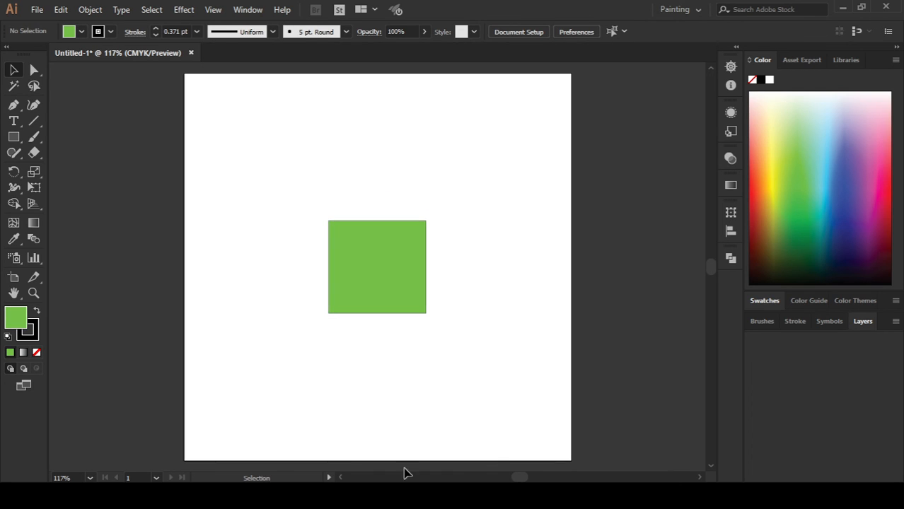